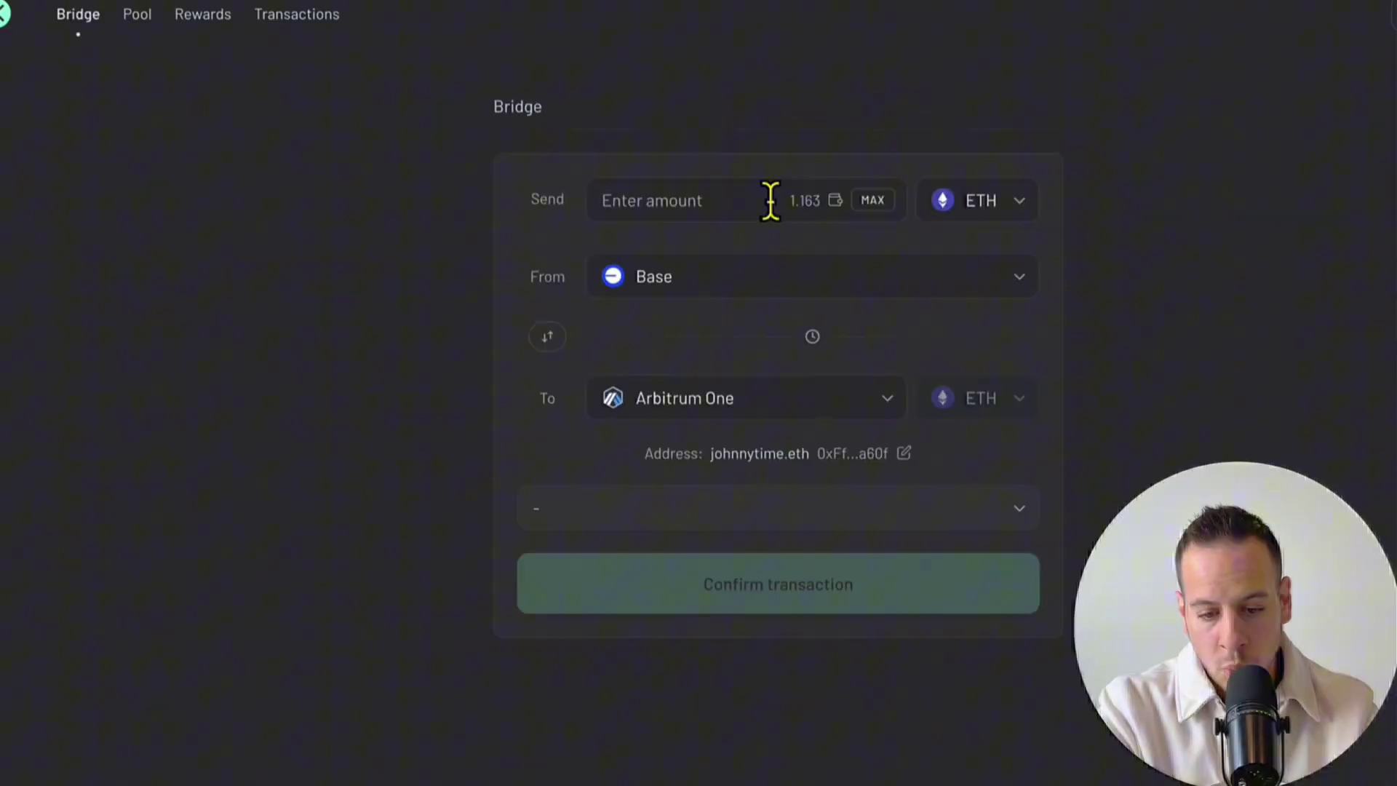
Enter 1 ETH as the amount to send from Base to Ethereum Mainnet.
click(771, 200)
text(1)
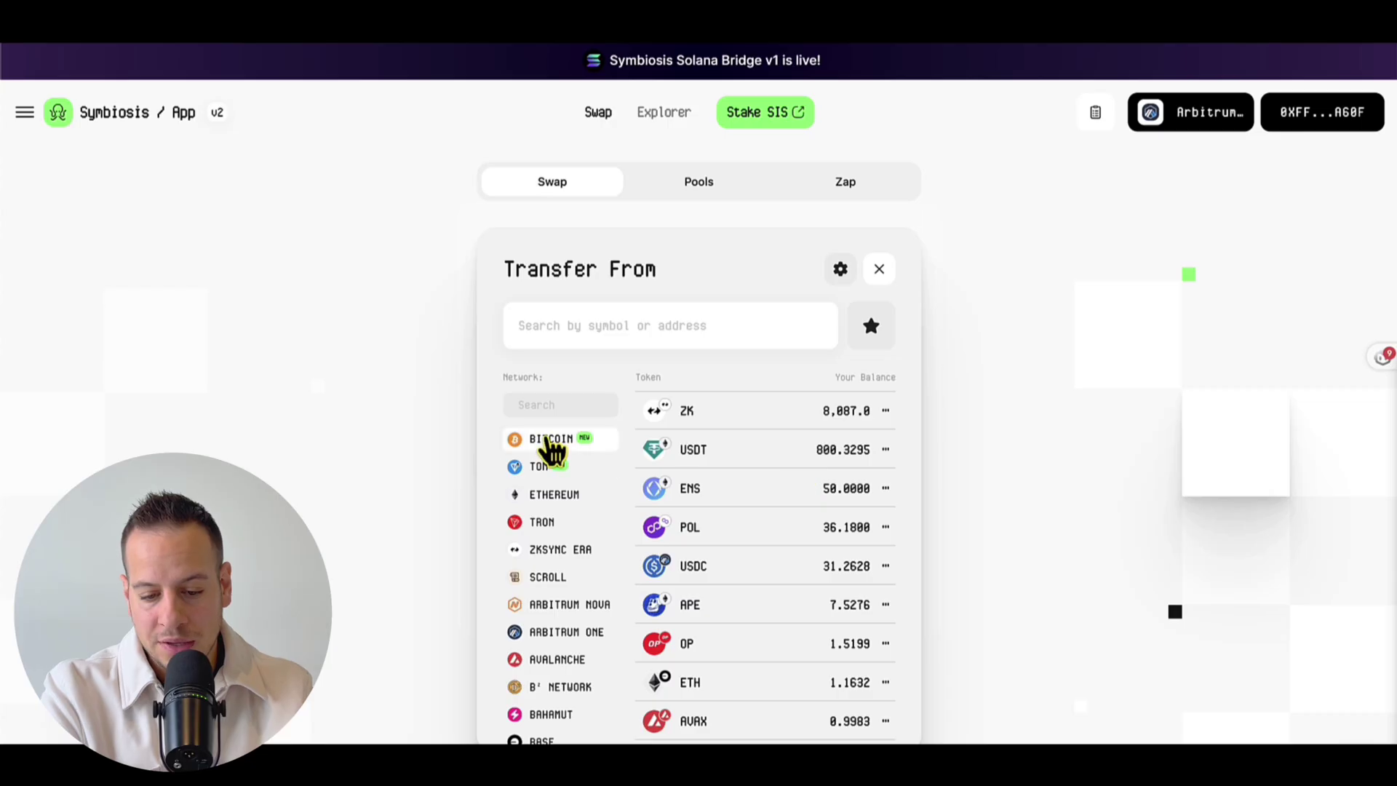
click(677, 427)
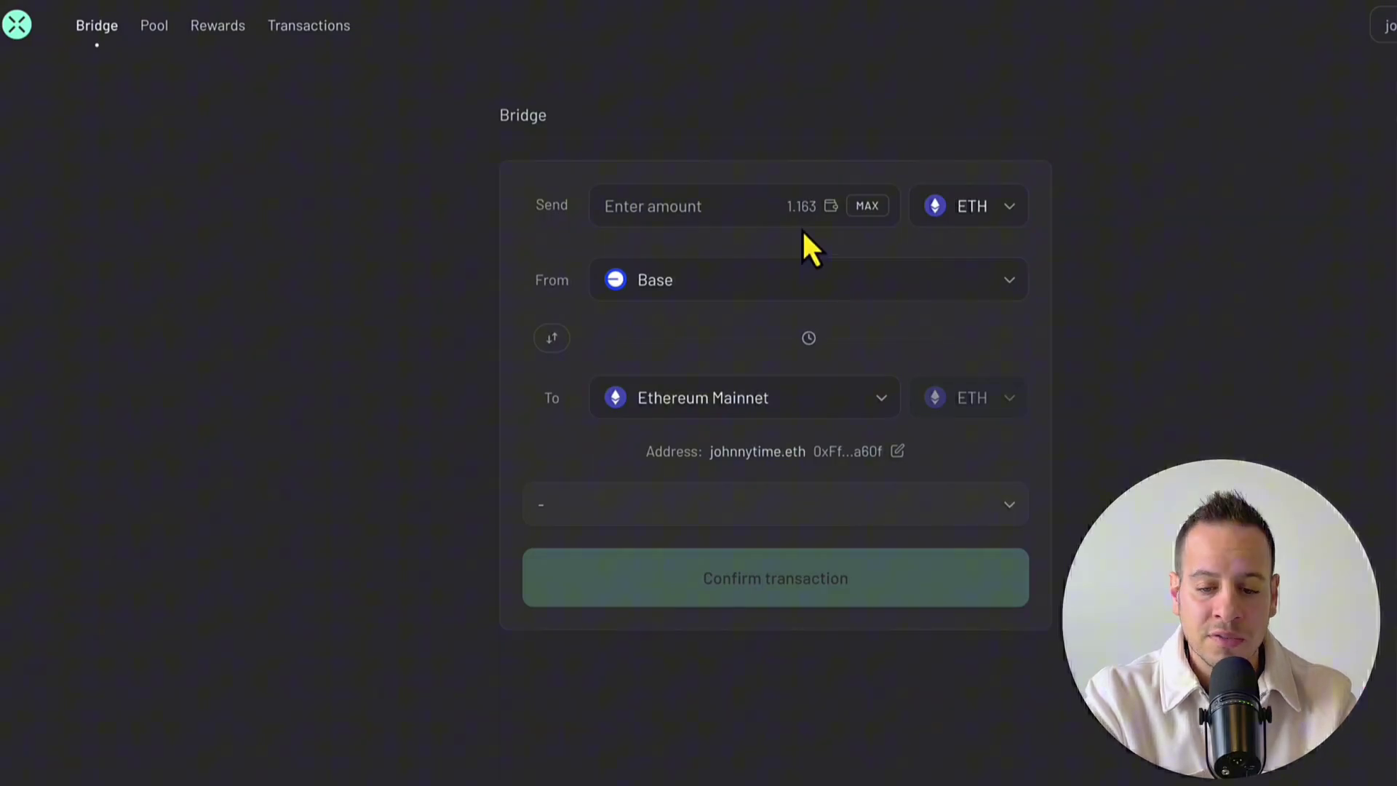
Keep ETH and Base as the source, and choose Arbitrum One as the destination chain.
click(973, 206)
click(1015, 223)
click(940, 280)
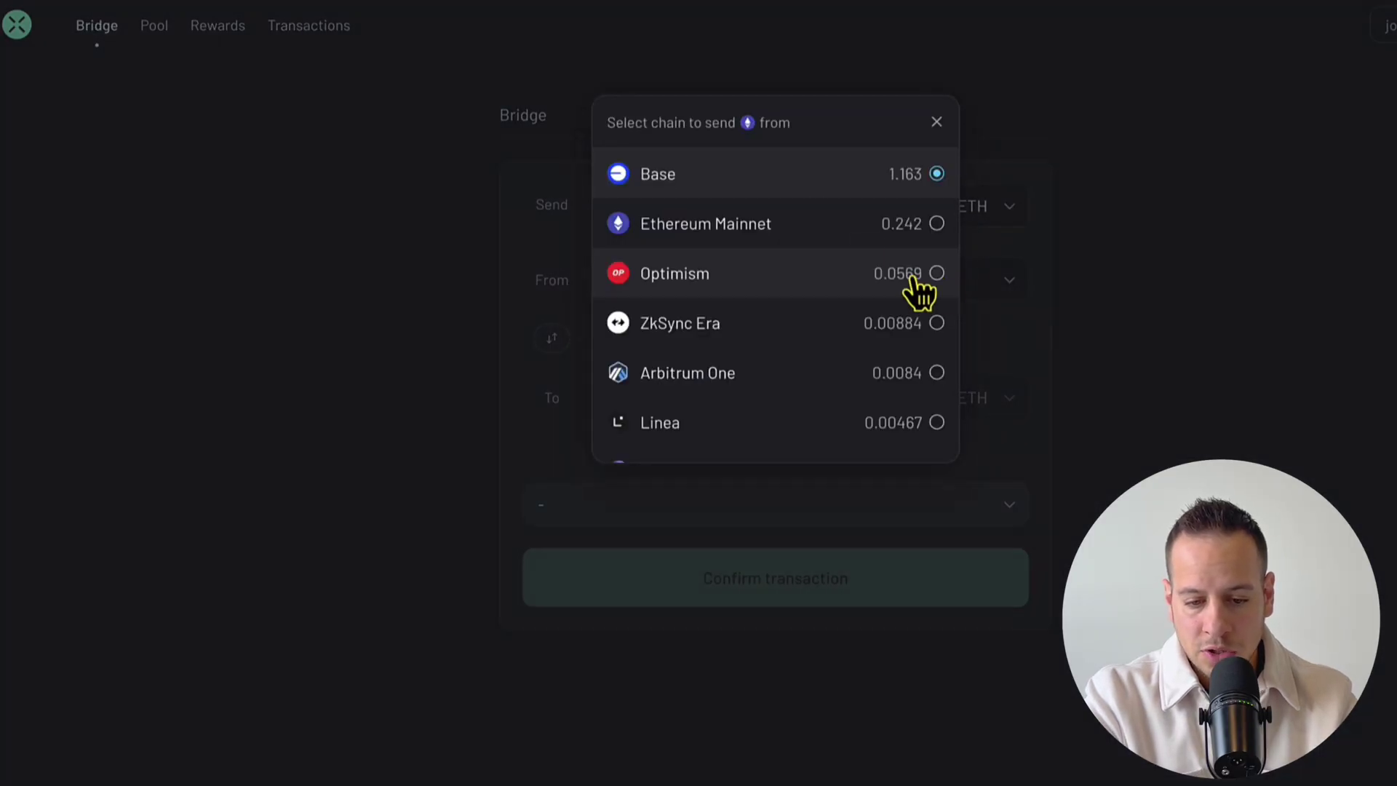
click(831, 183)
click(743, 393)
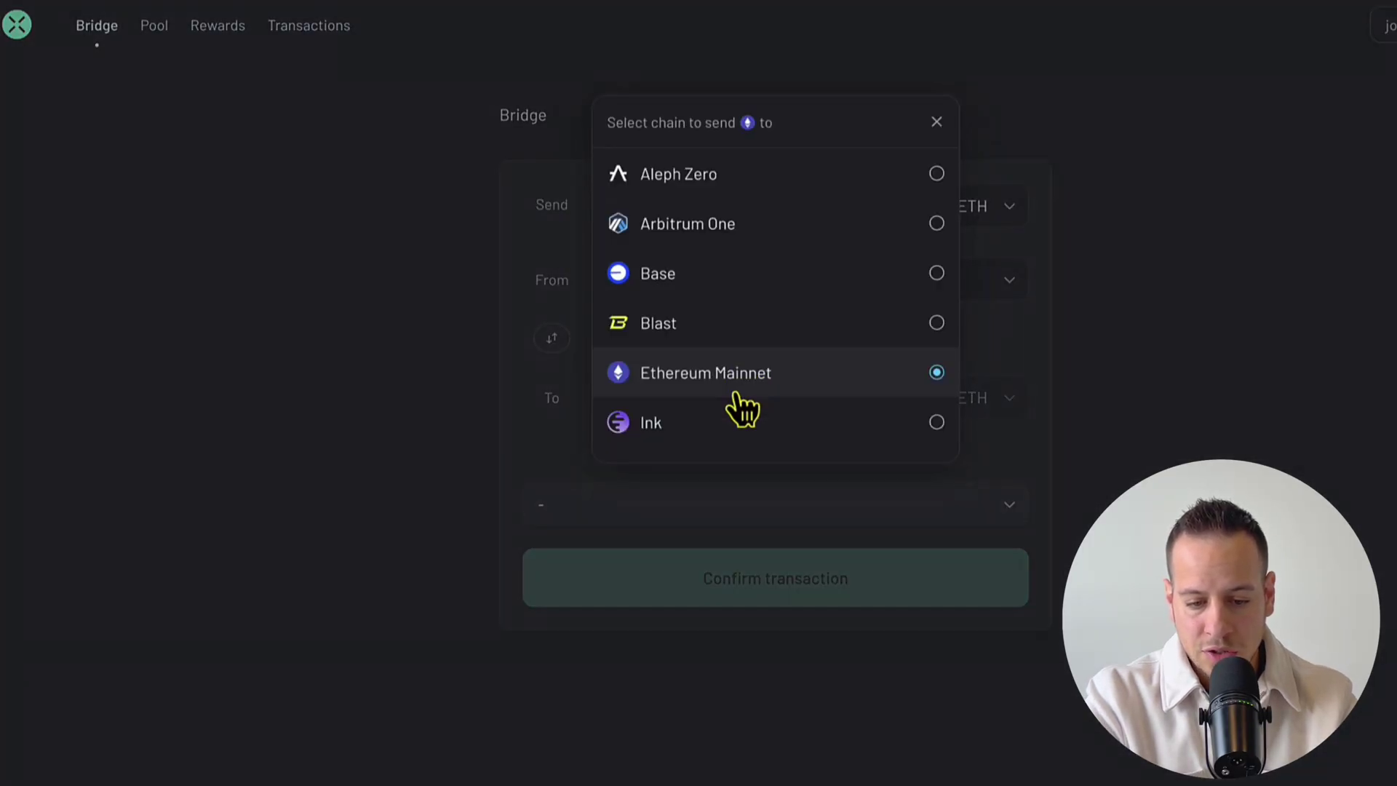
click(719, 242)
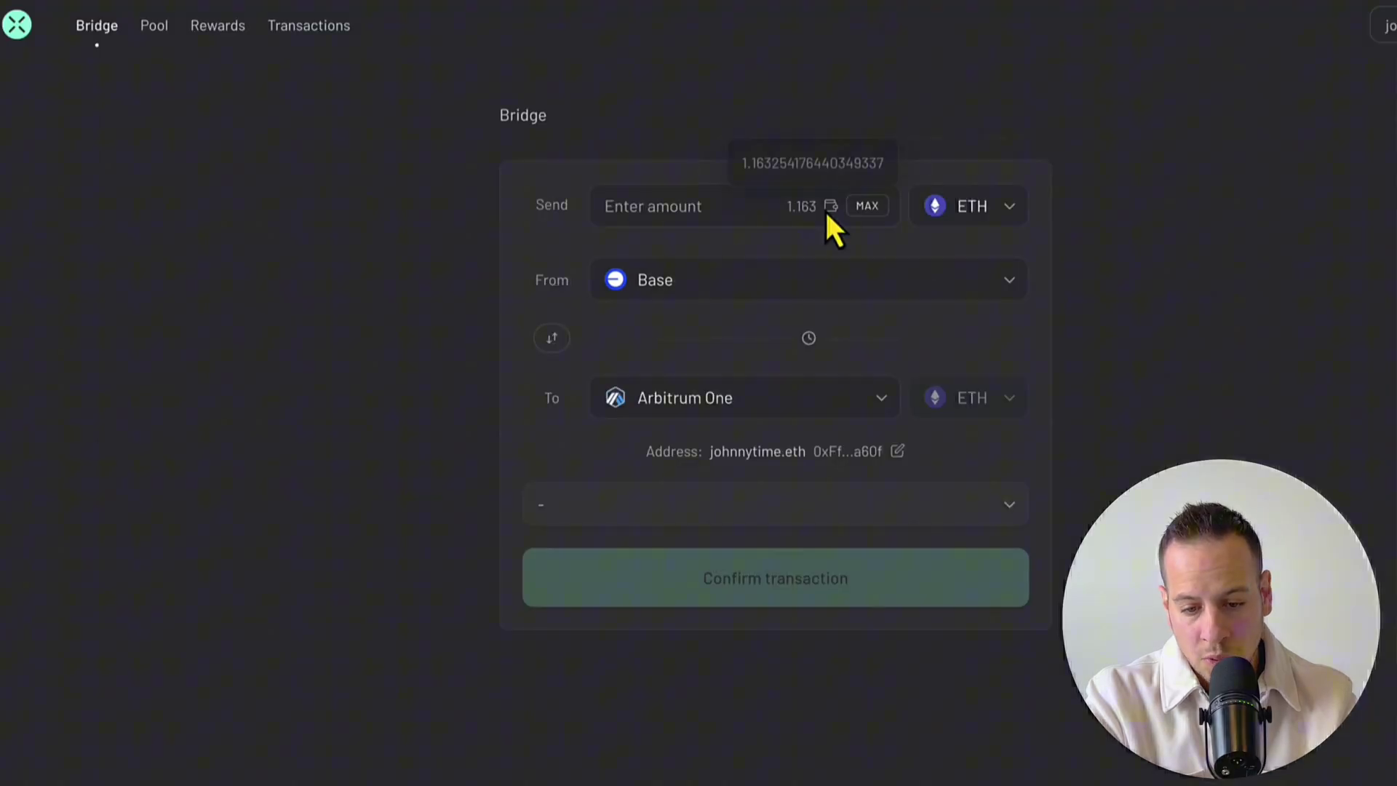
Enter 1 ETH to send, quoted at about $3,352 arriving in ~6 secs.
click(736, 202)
text(1)
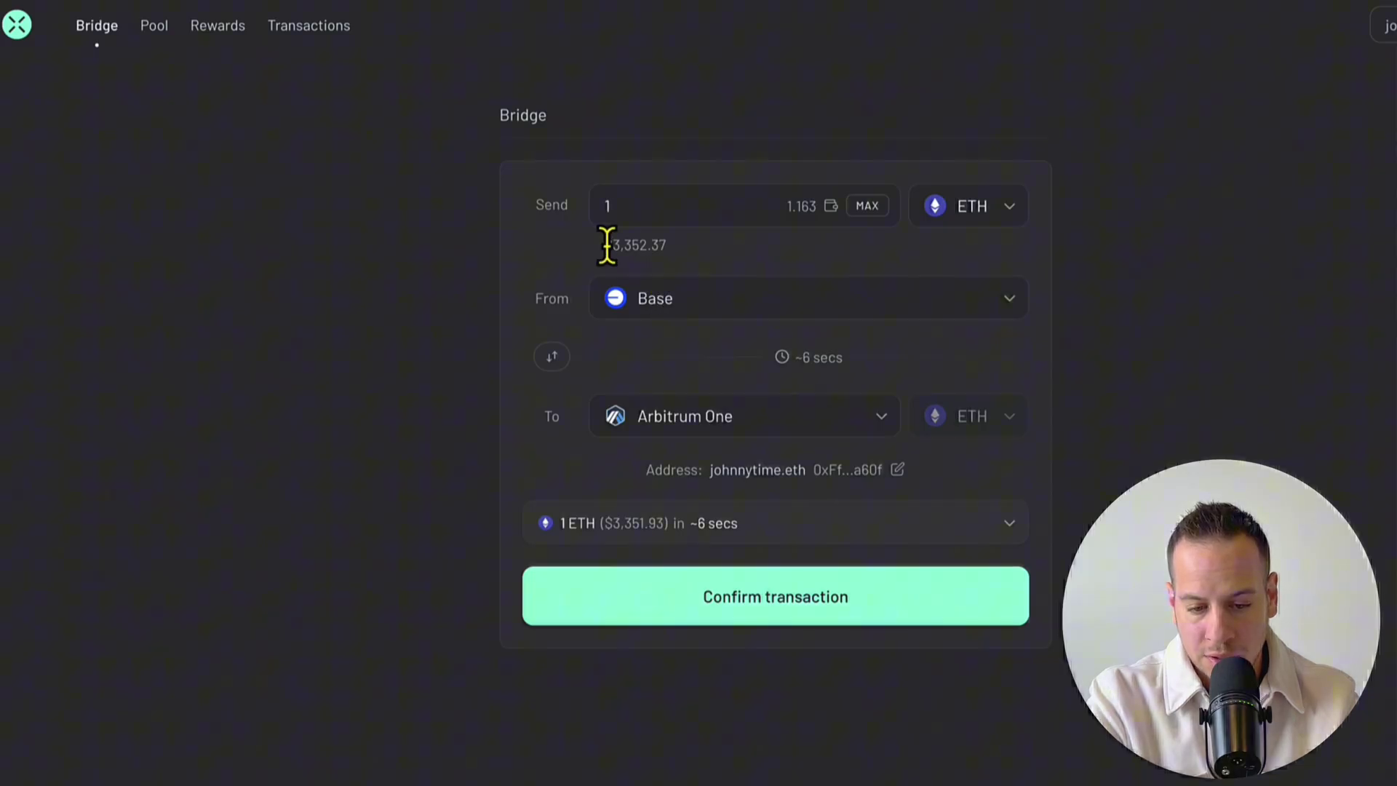
drag(604, 245, 674, 251)
click(647, 246)
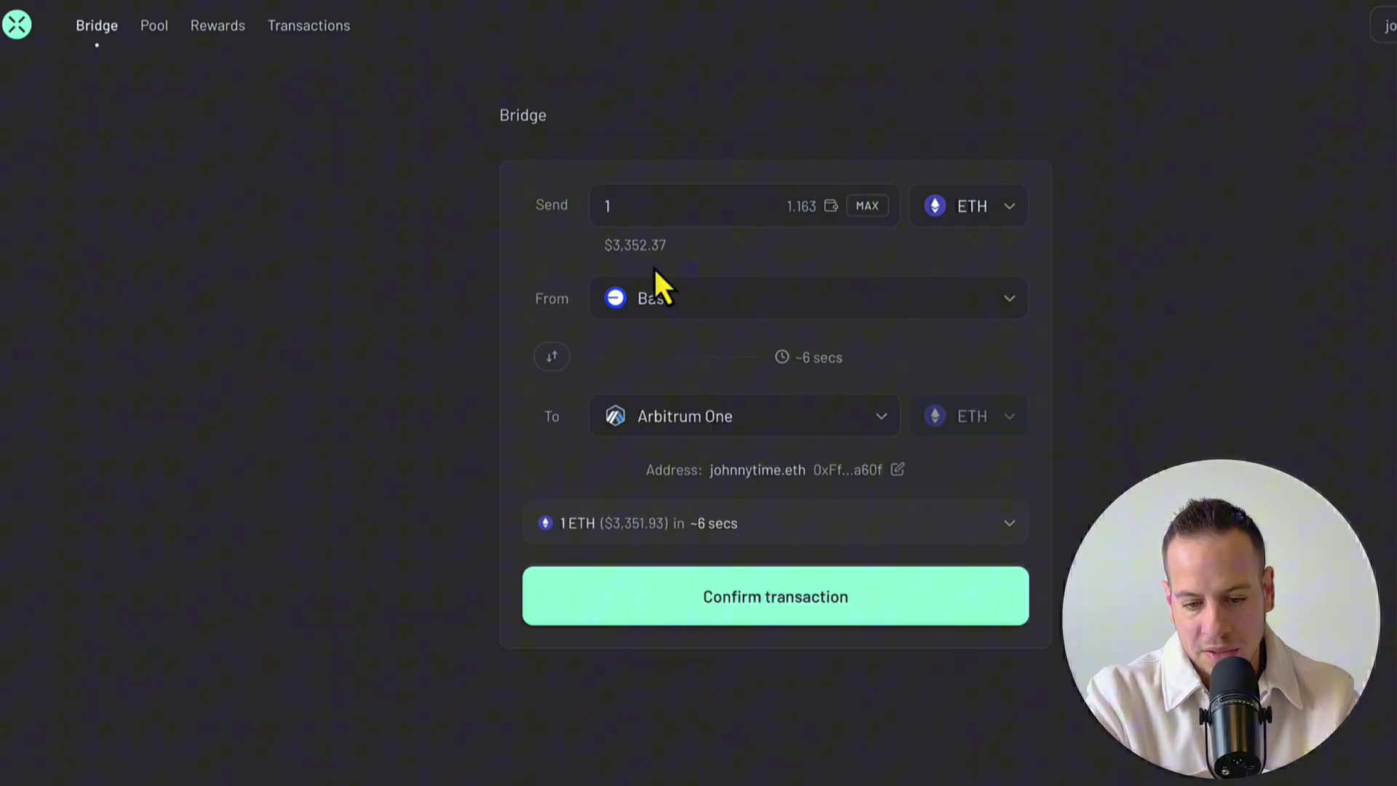
Switch the sent token to USD Coin and enter an amount of 1000.
click(943, 207)
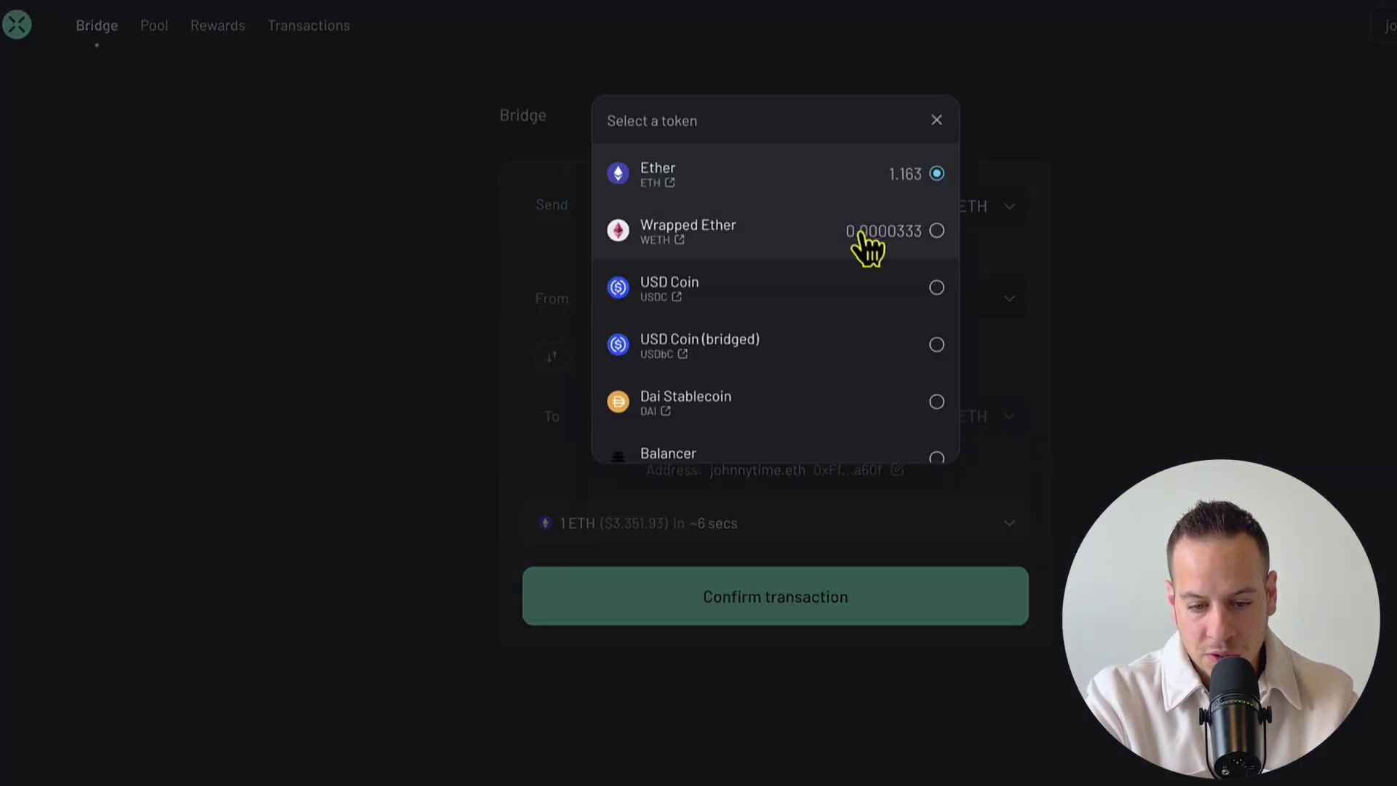
click(790, 294)
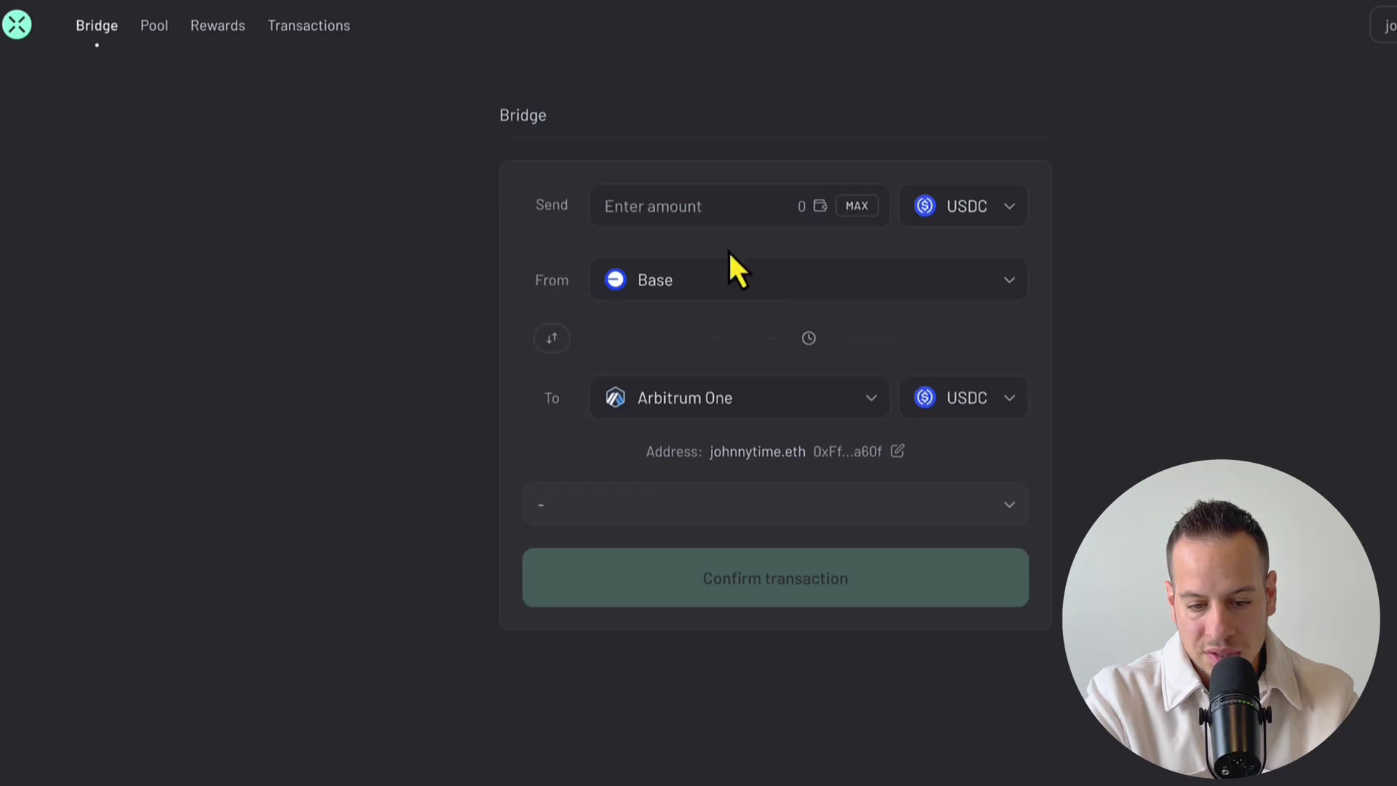
click(697, 216)
text(10000)
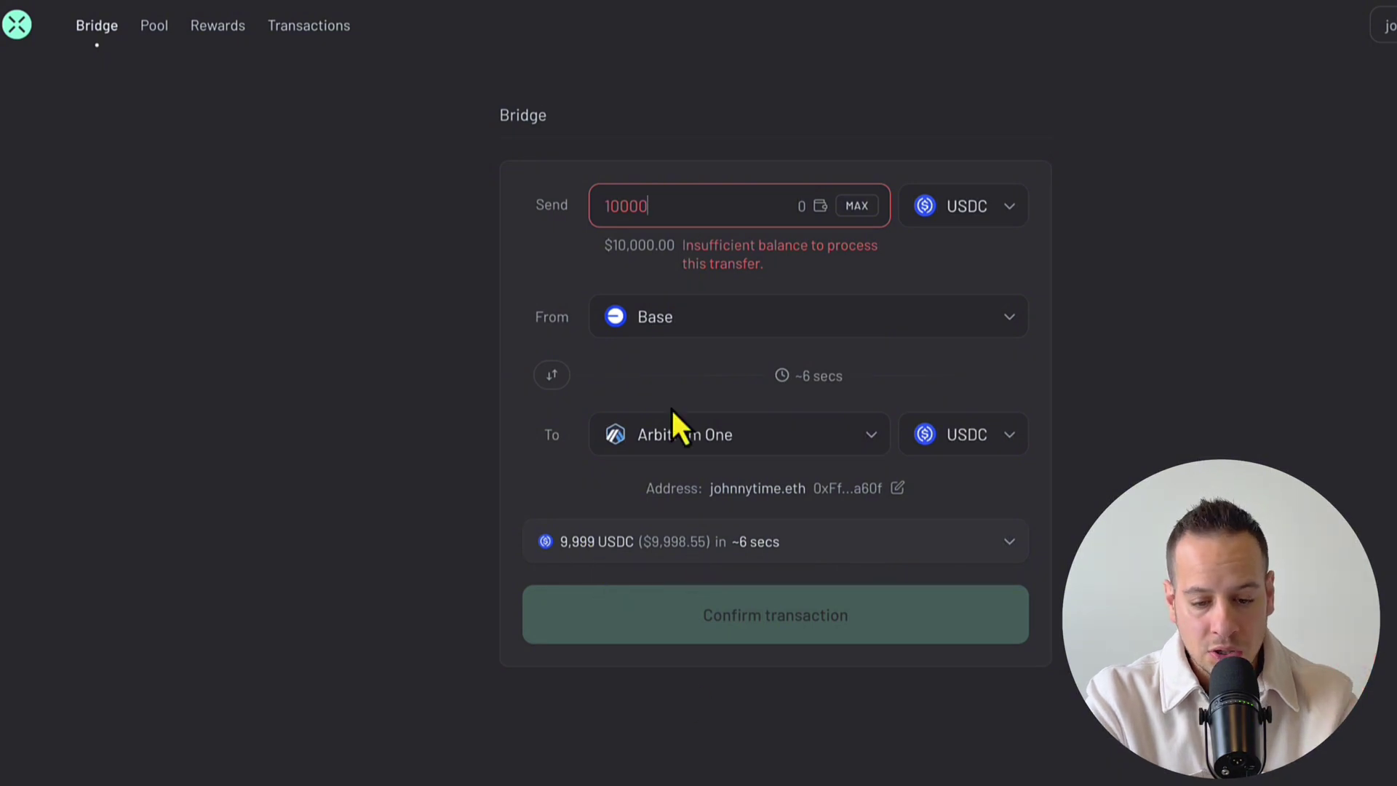
Try Optimism as the destination chain, then settle on Blast.
click(691, 435)
scroll(721, 406, down, 5)
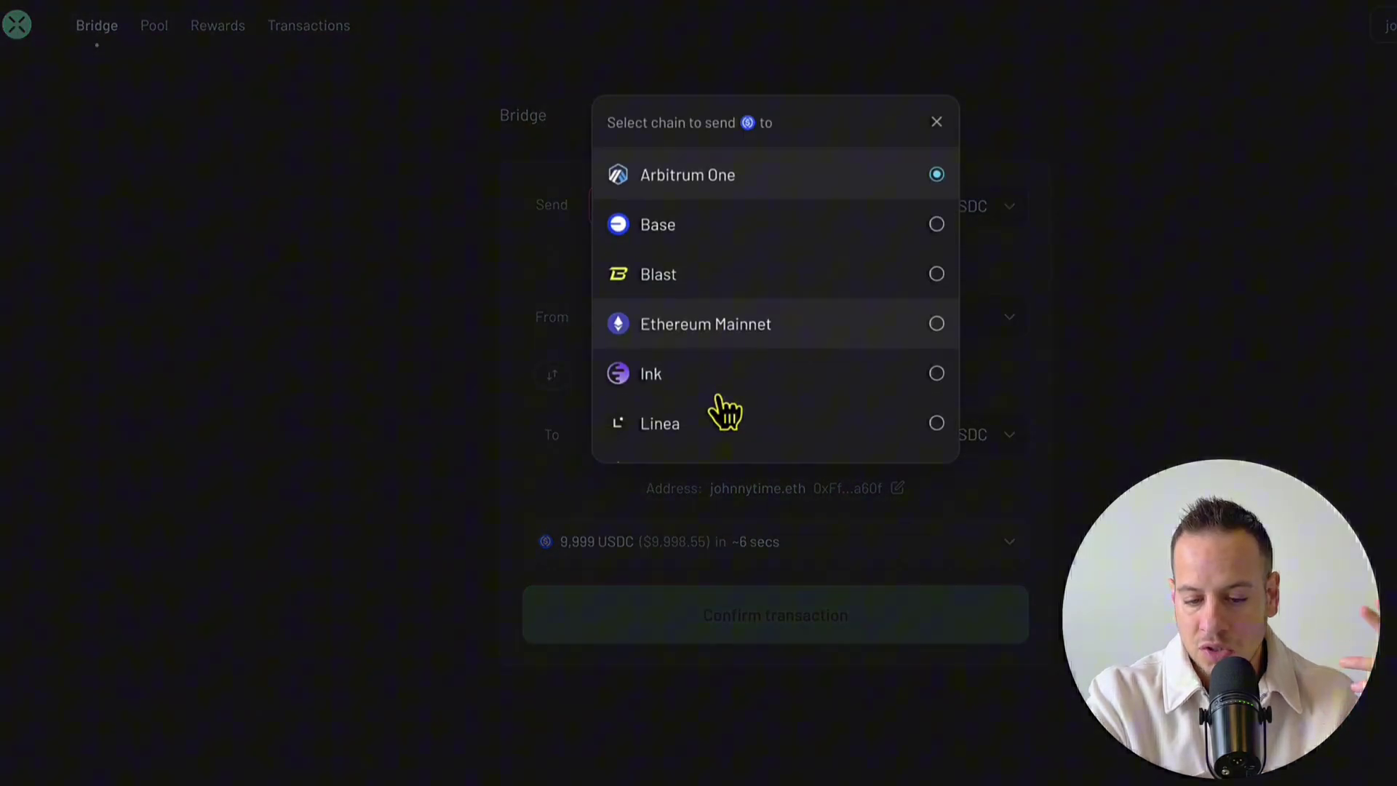
scroll(722, 408, down, 1)
scroll(719, 342, up, 2)
click(717, 282)
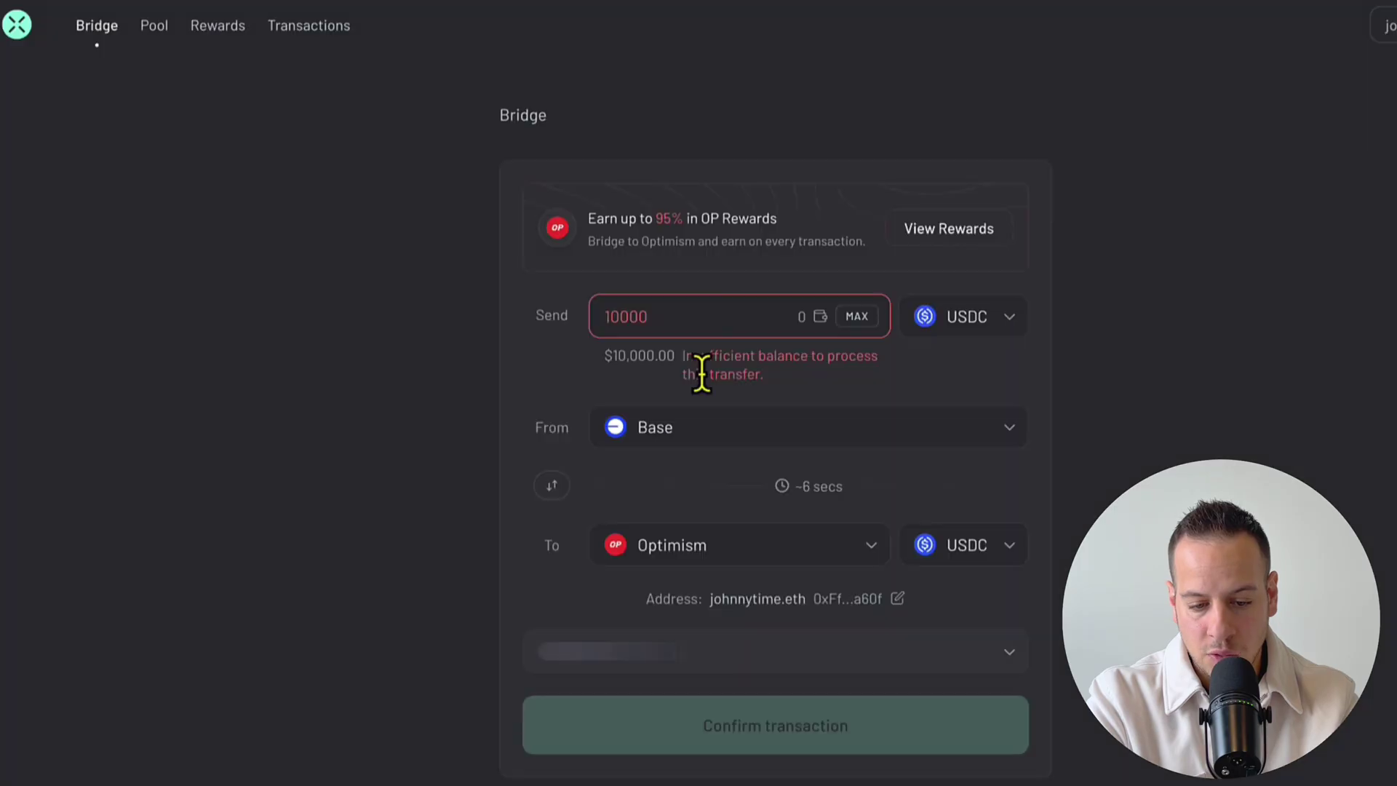
click(684, 551)
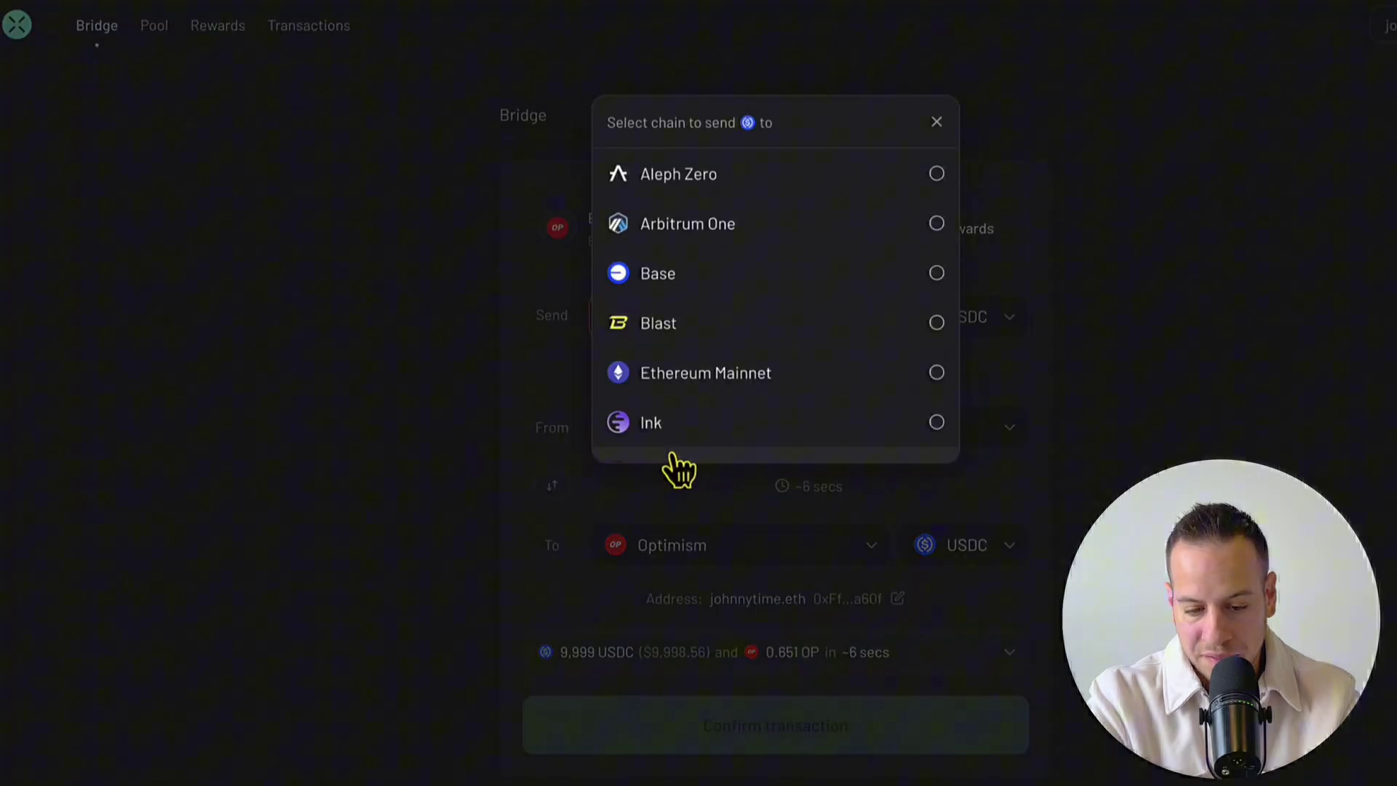
click(676, 336)
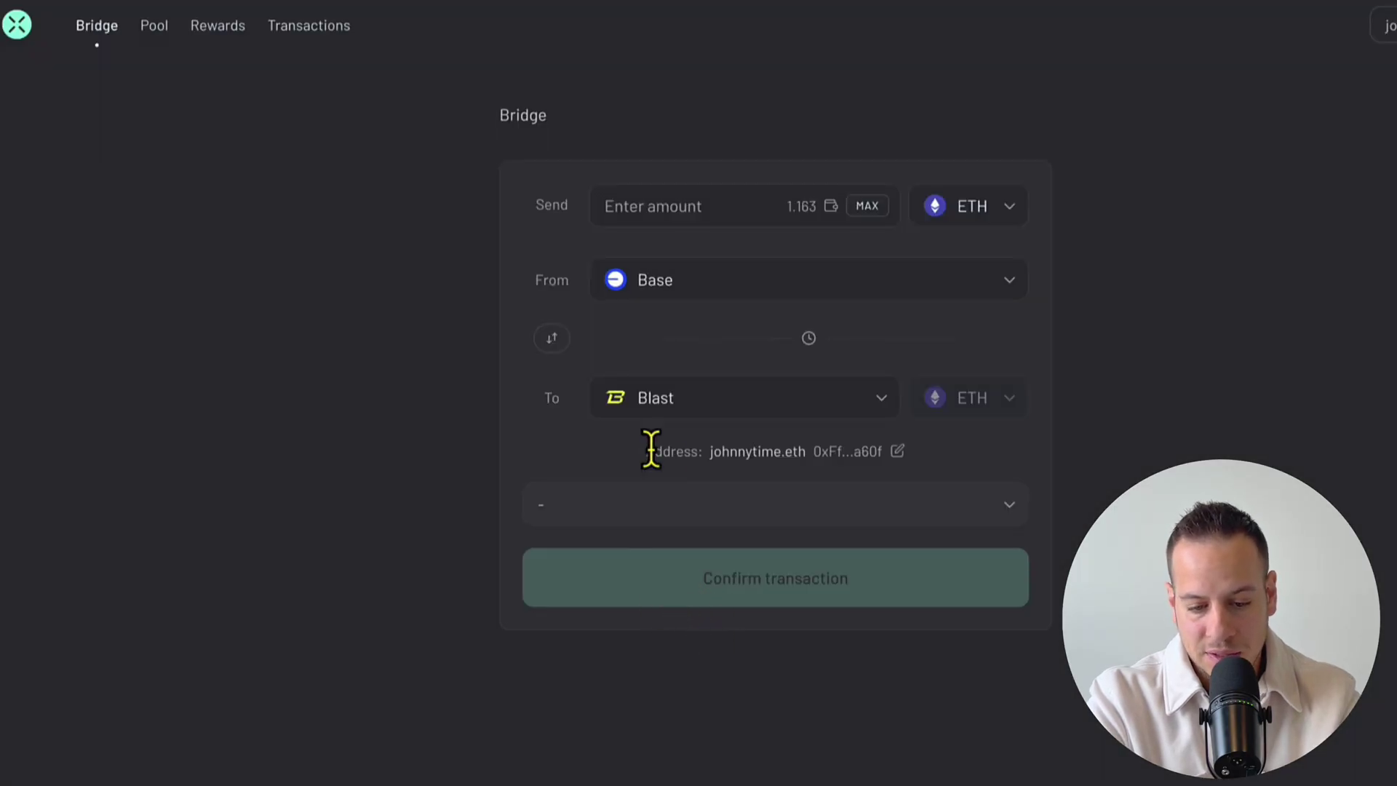
Make the amount read 1000 ETH, triggering the 719.559 ETH maximum limit error.
text(10000)
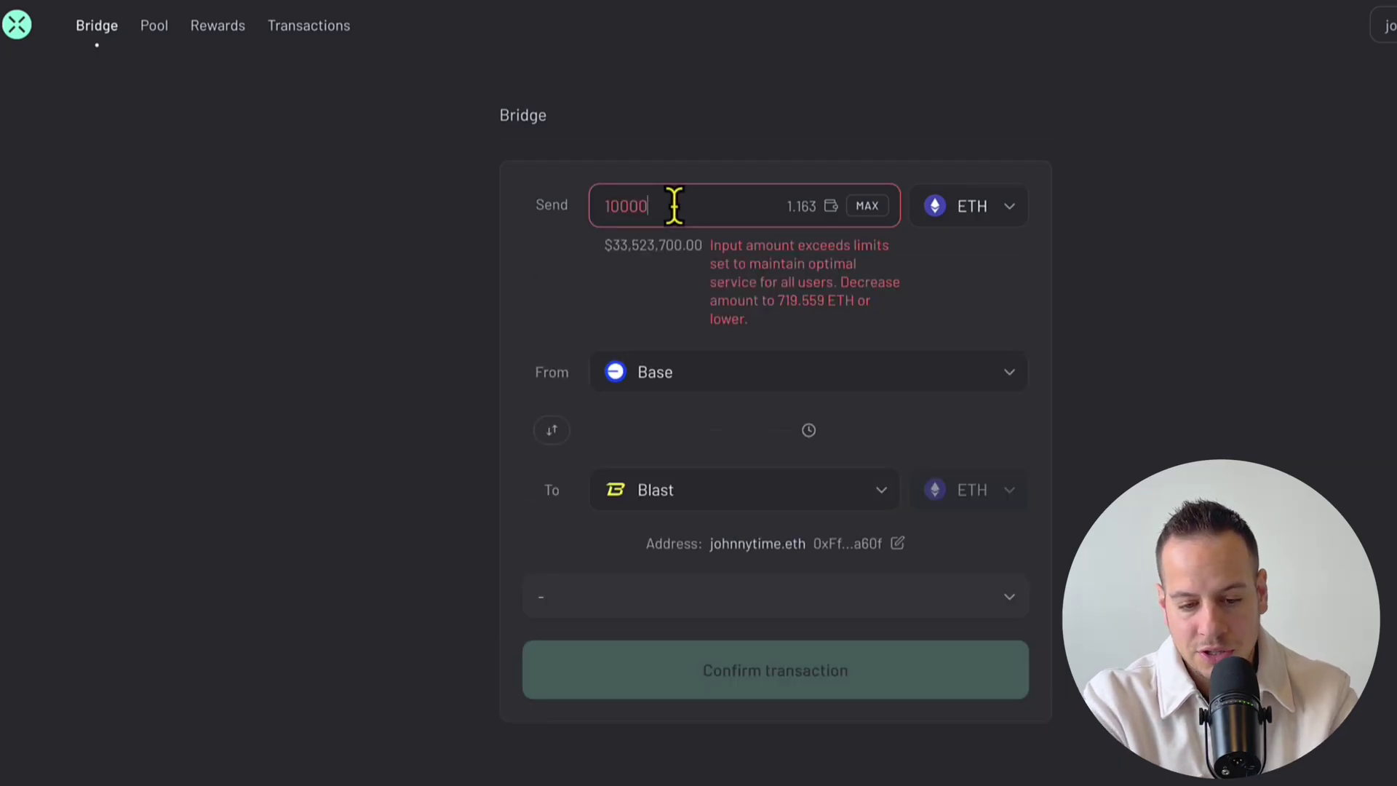
key(BackSpace)
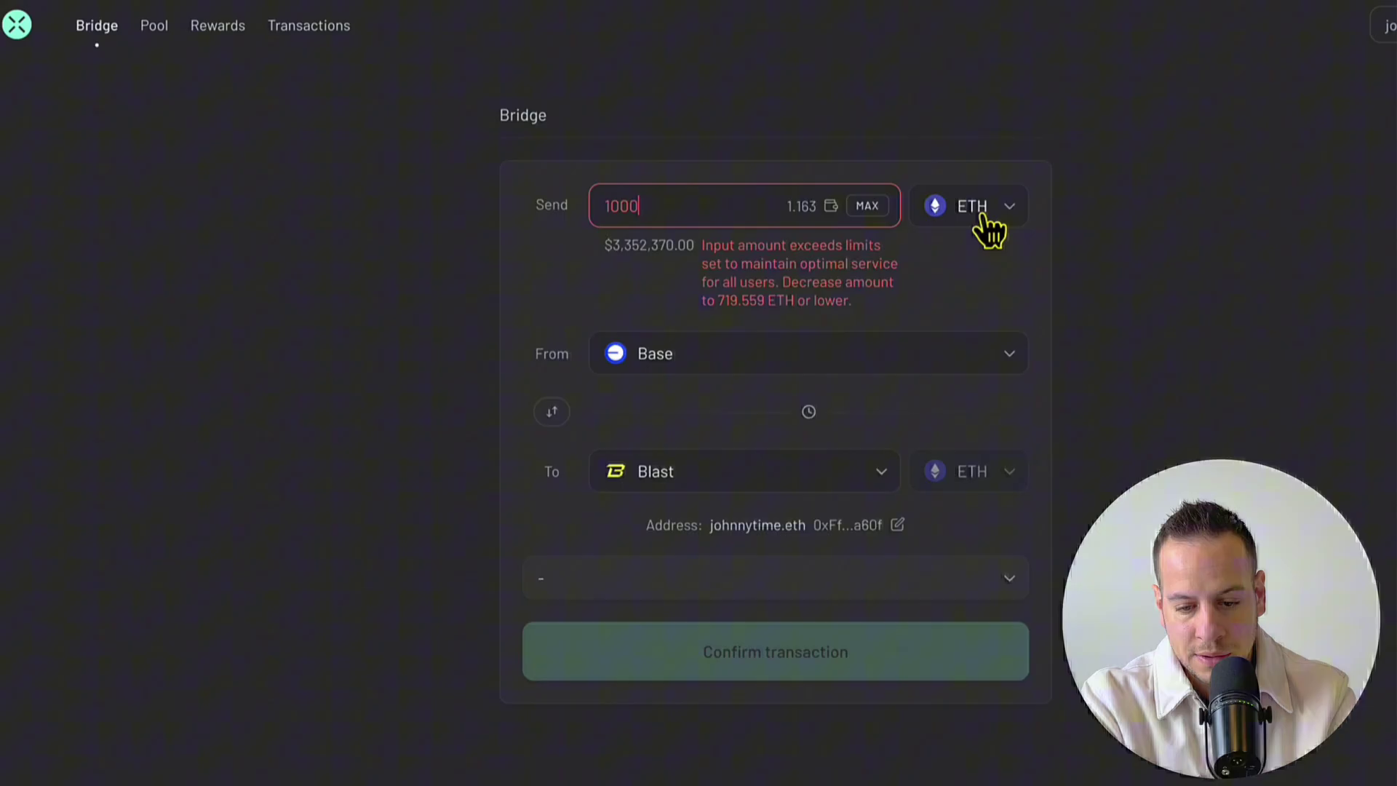
click(983, 217)
key(Escape)
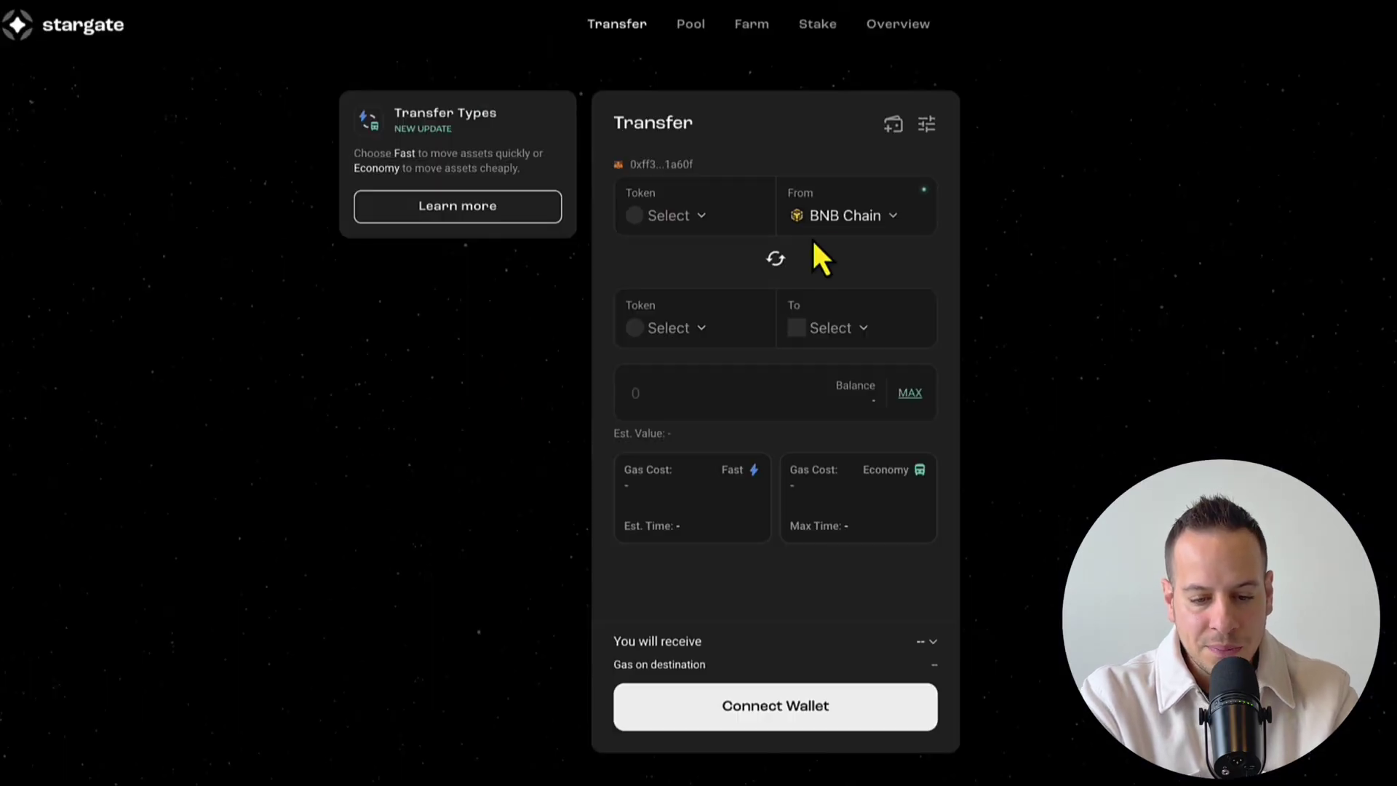
Browse the source networks and token list, keeping BNB Chain unchanged.
click(841, 222)
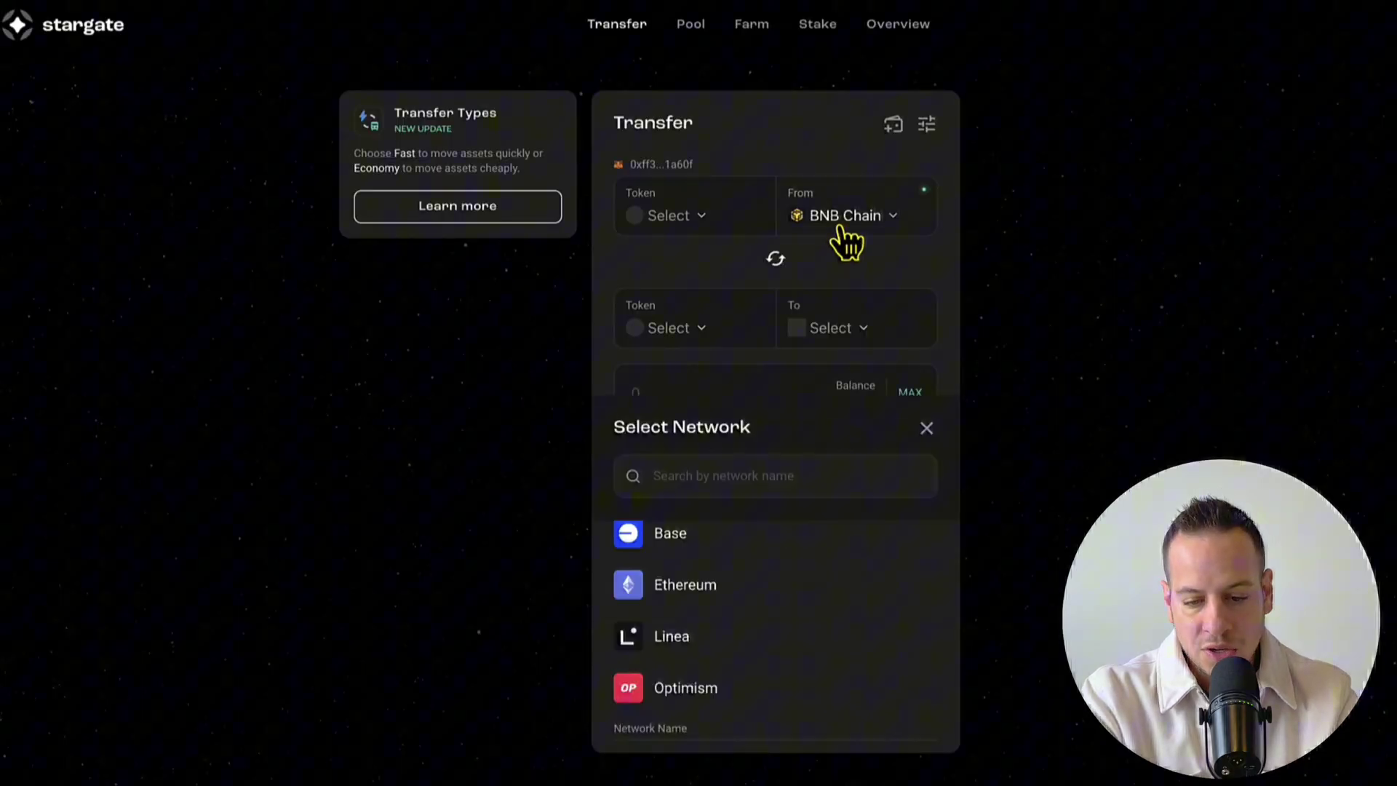
scroll(919, 435, up, 2)
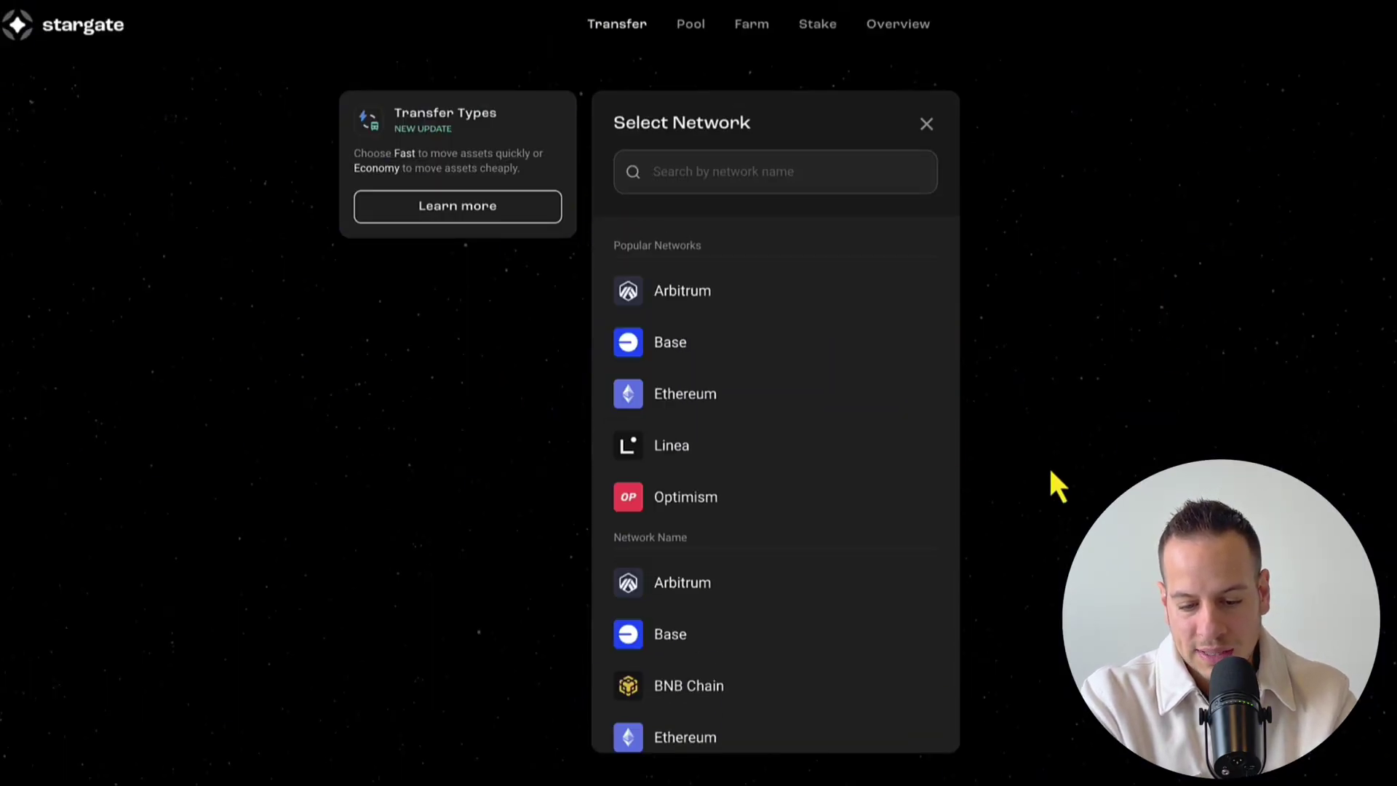
scroll(715, 502, down, 2)
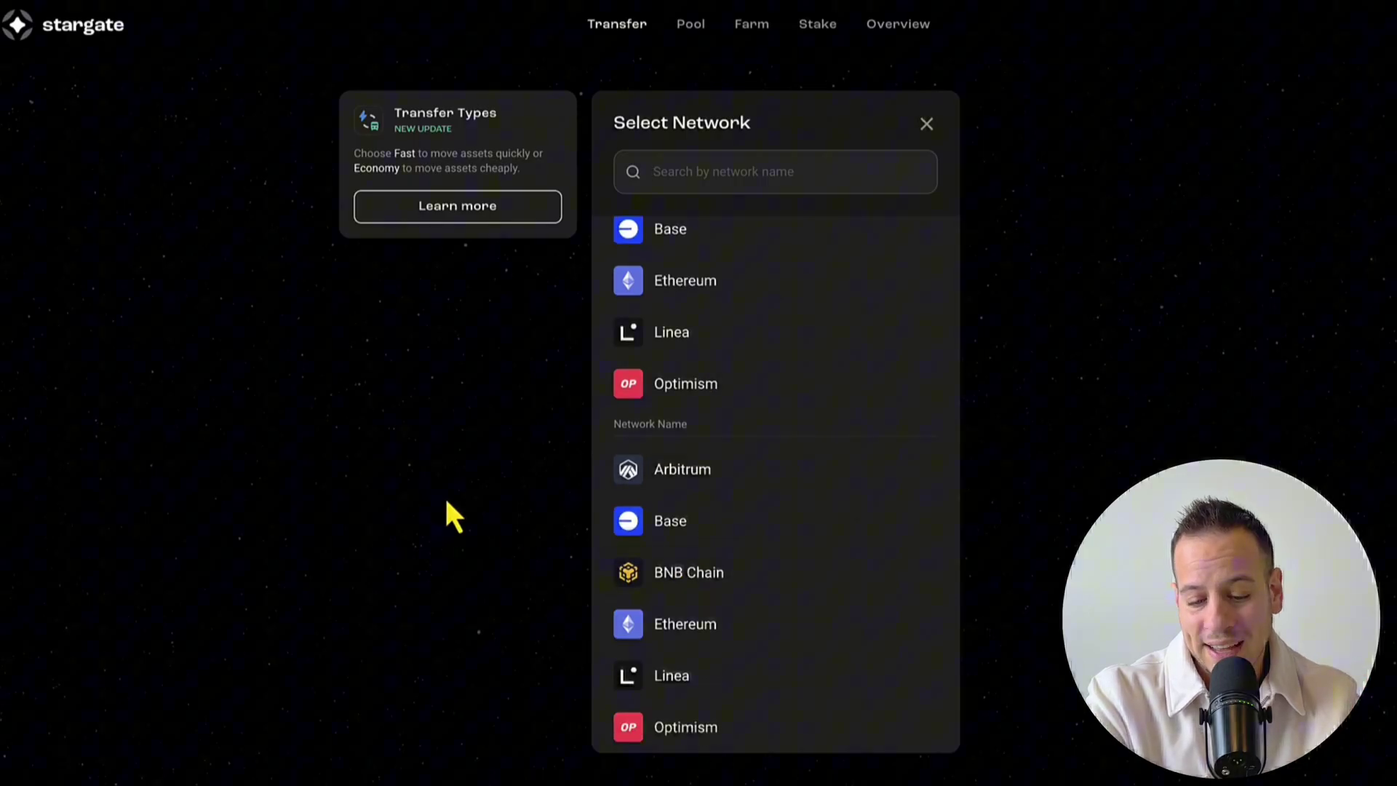
click(446, 520)
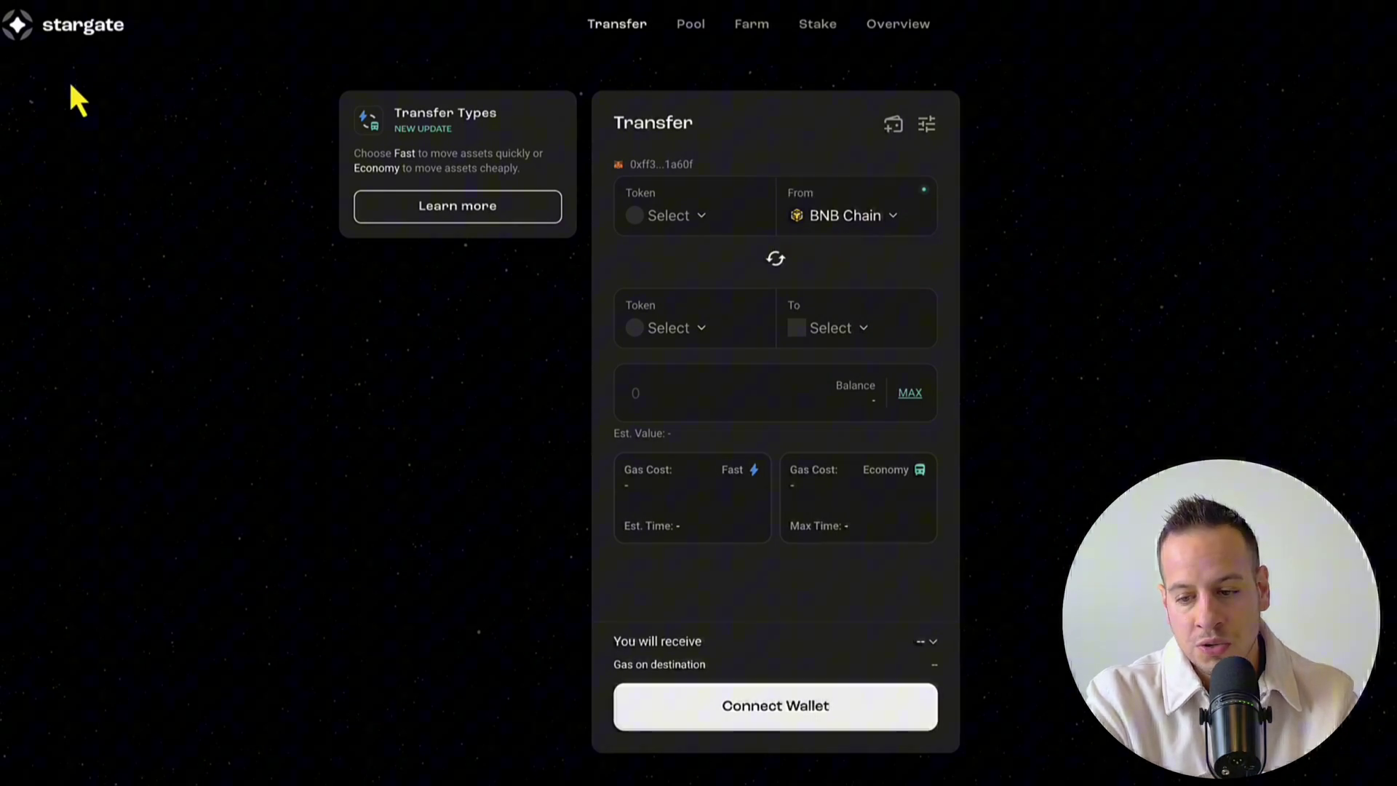
click(670, 216)
click(523, 392)
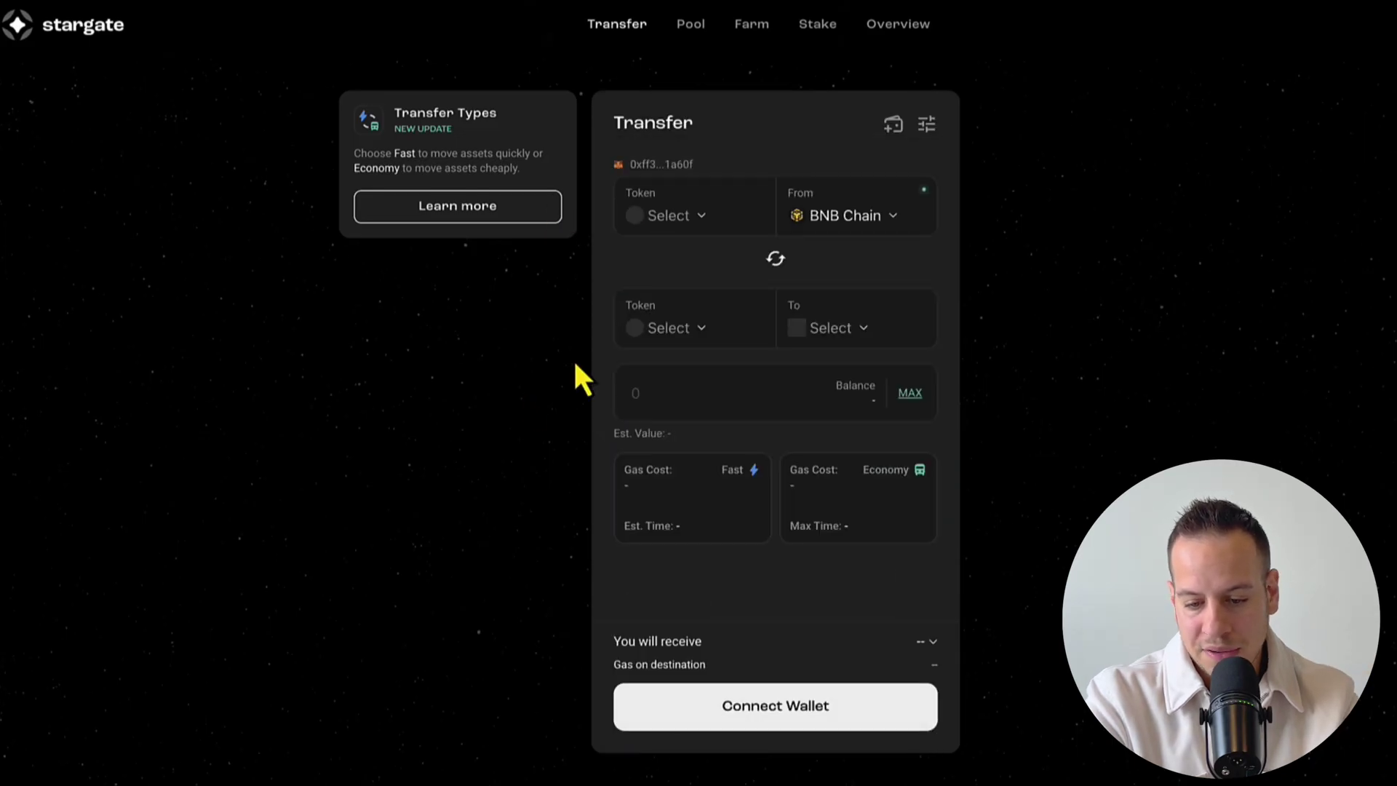
click(756, 229)
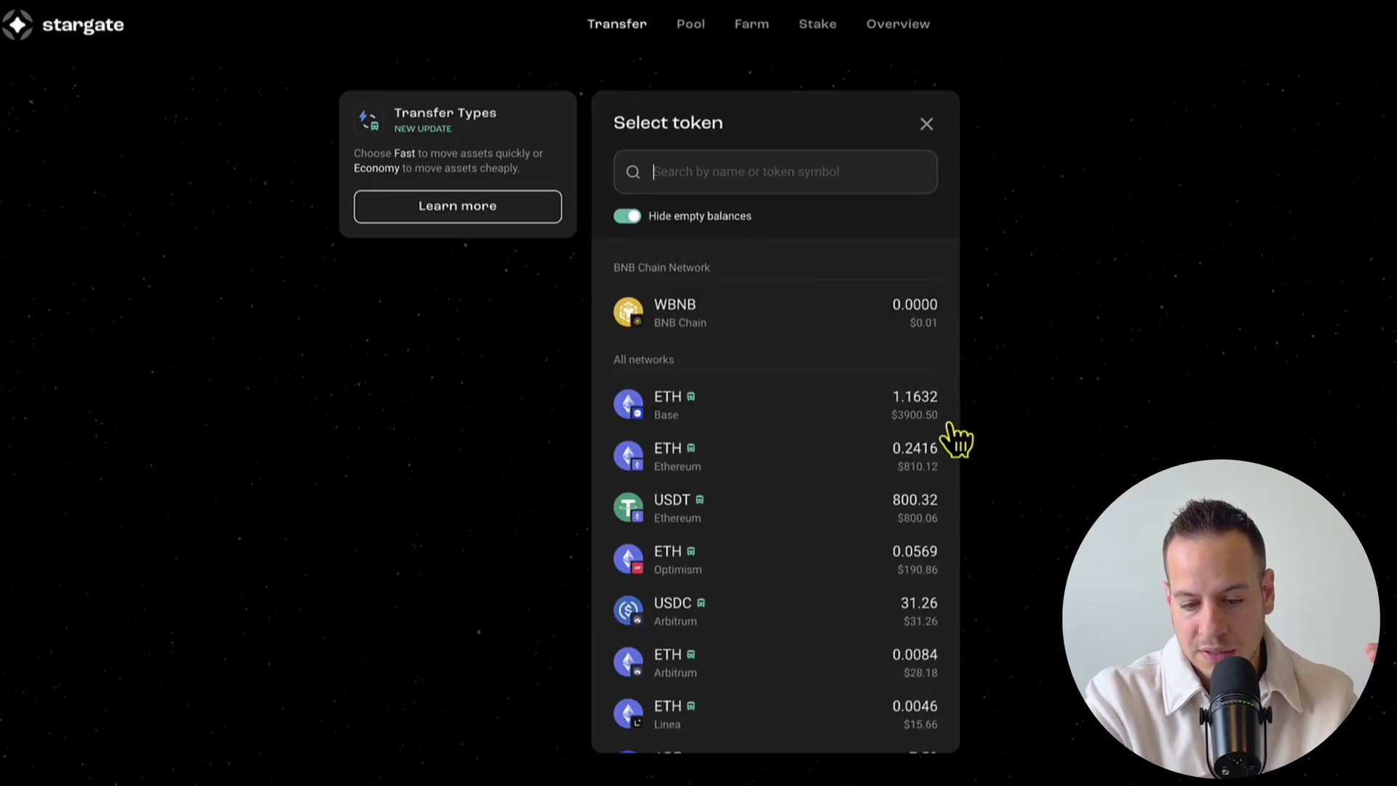
click(440, 553)
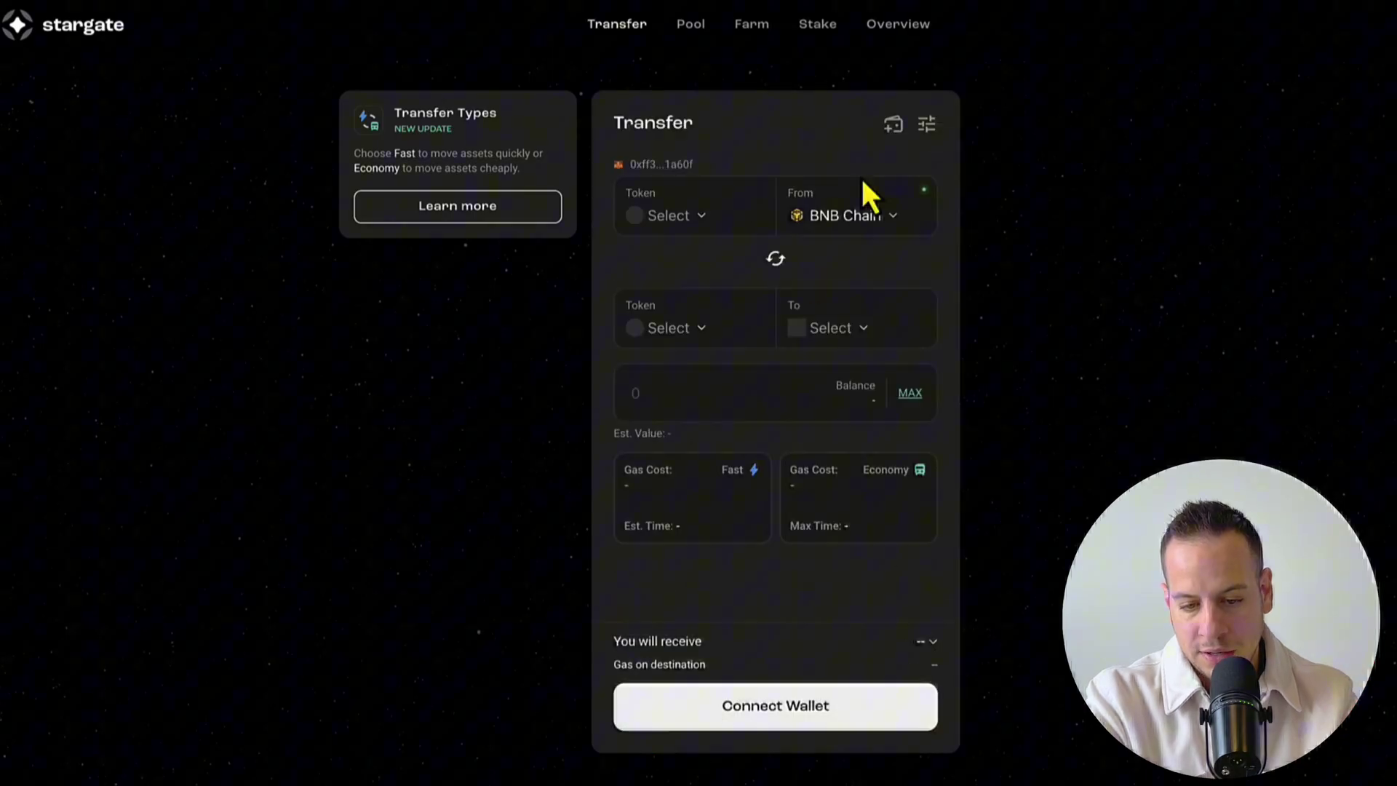
Scroll through the destination network list.
click(835, 328)
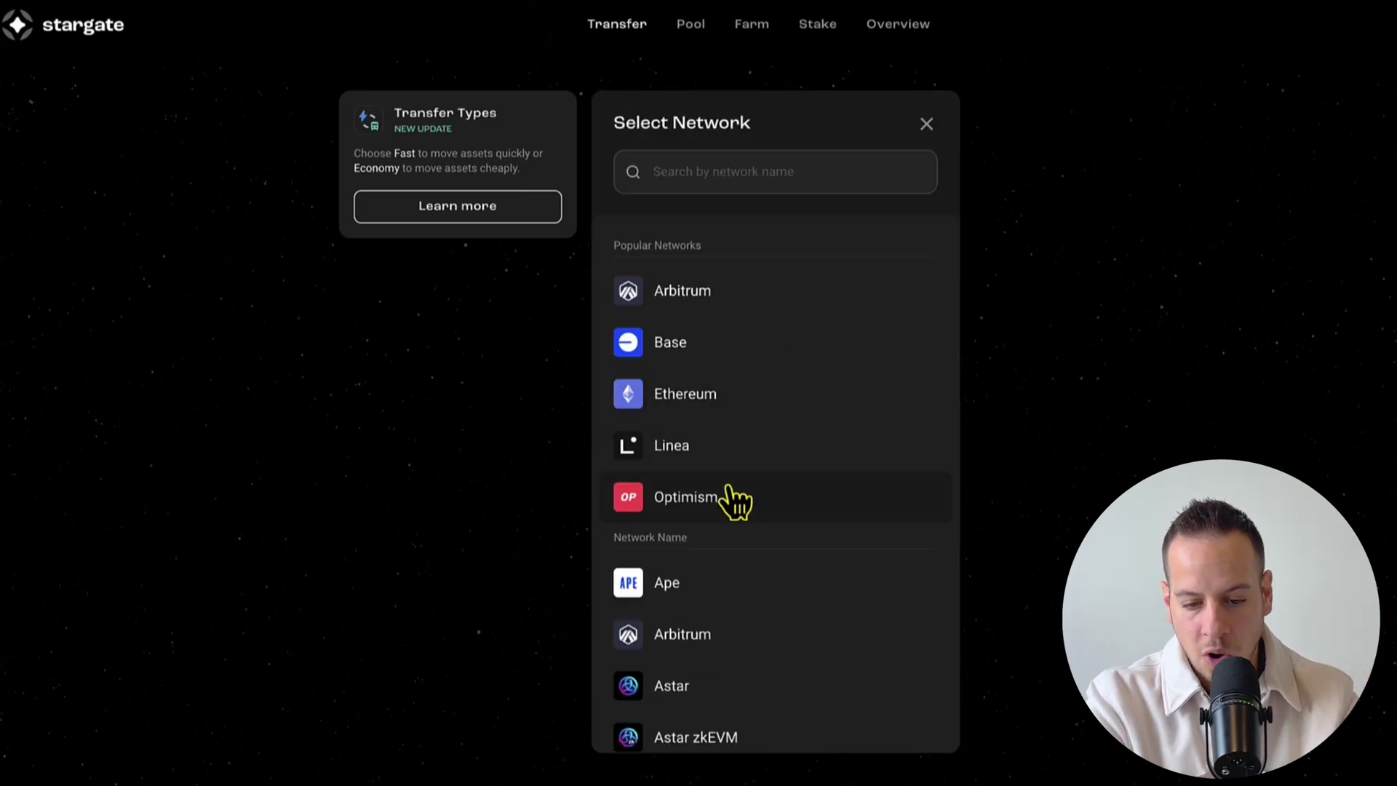
scroll(733, 499, down, 1)
scroll(735, 502, down, 20)
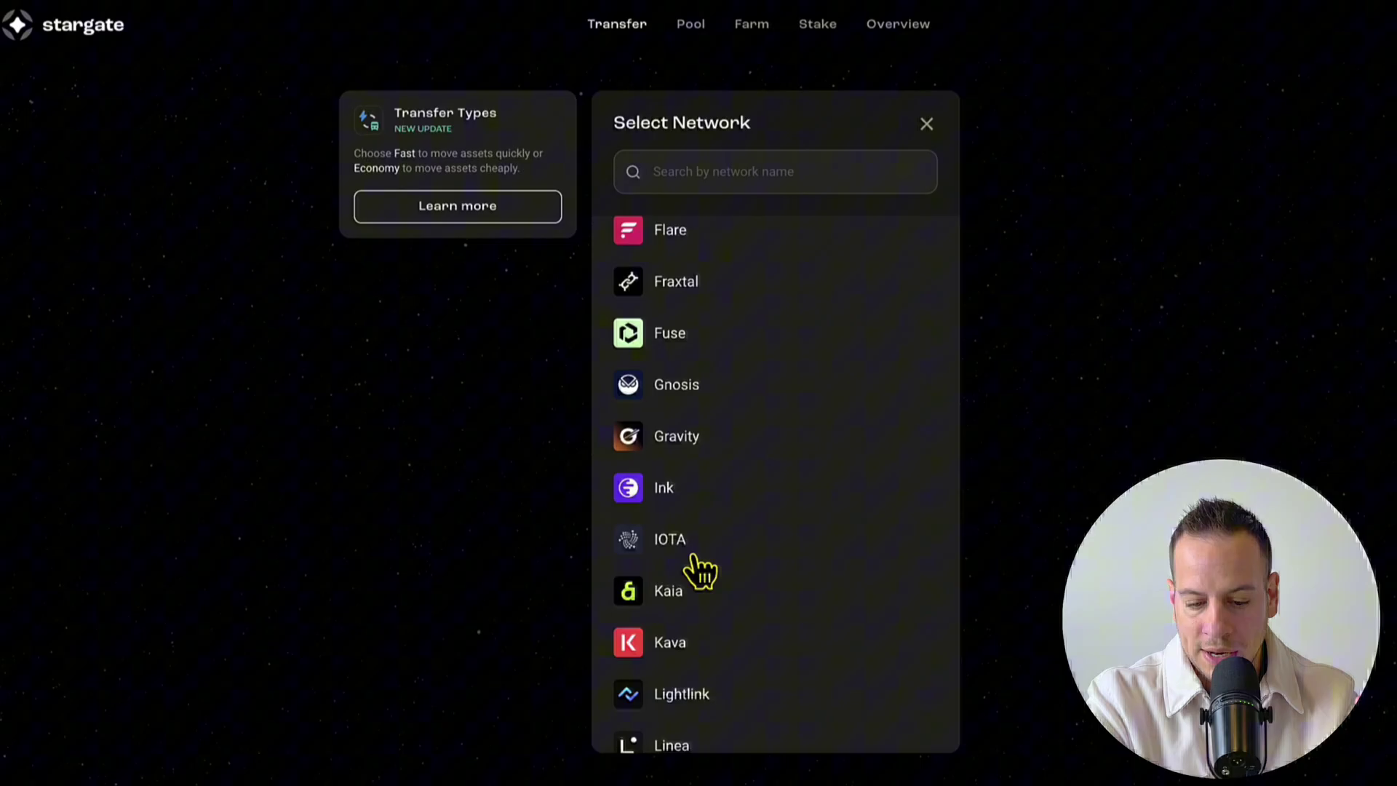
scroll(697, 571, up, 20)
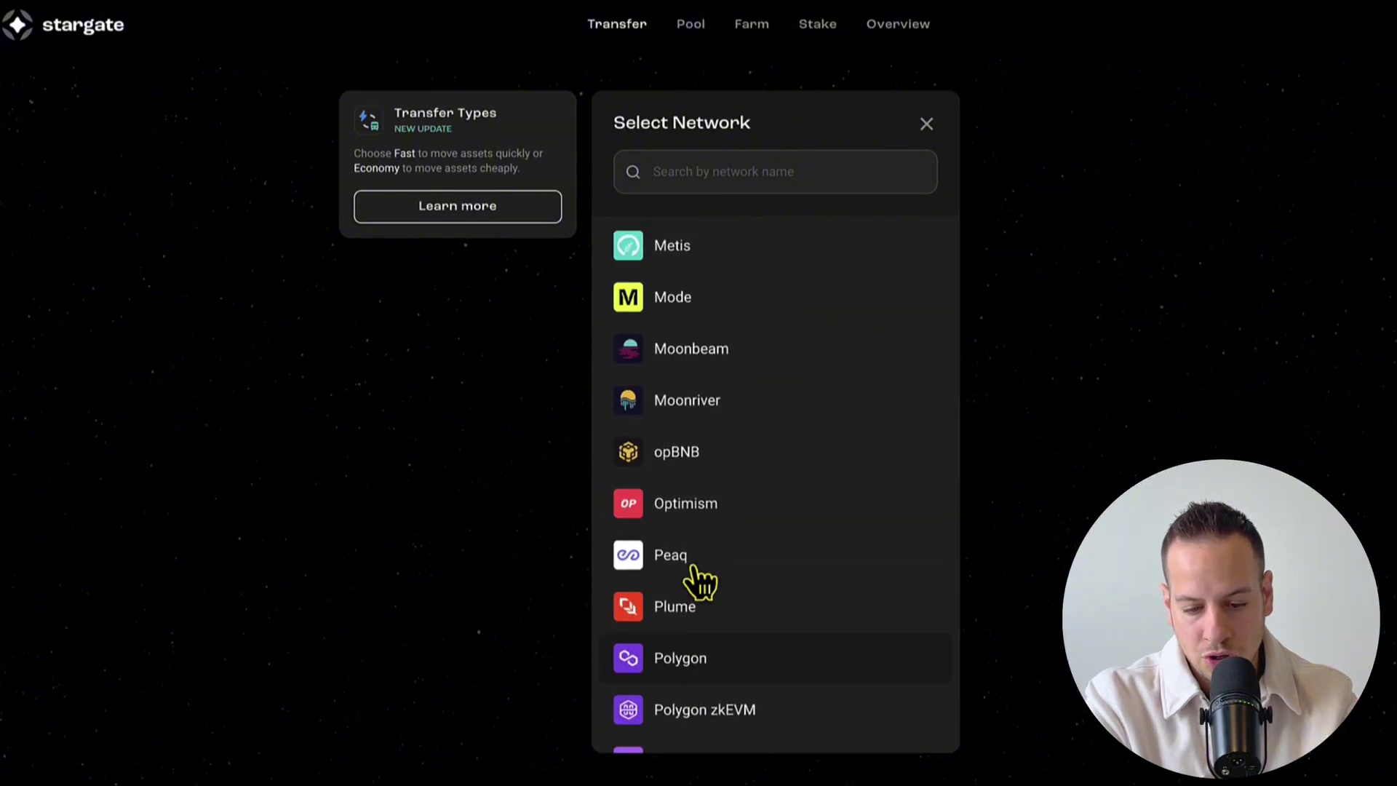
Set the destination network to Fantom.
scroll(692, 566, up, 3)
click(692, 565)
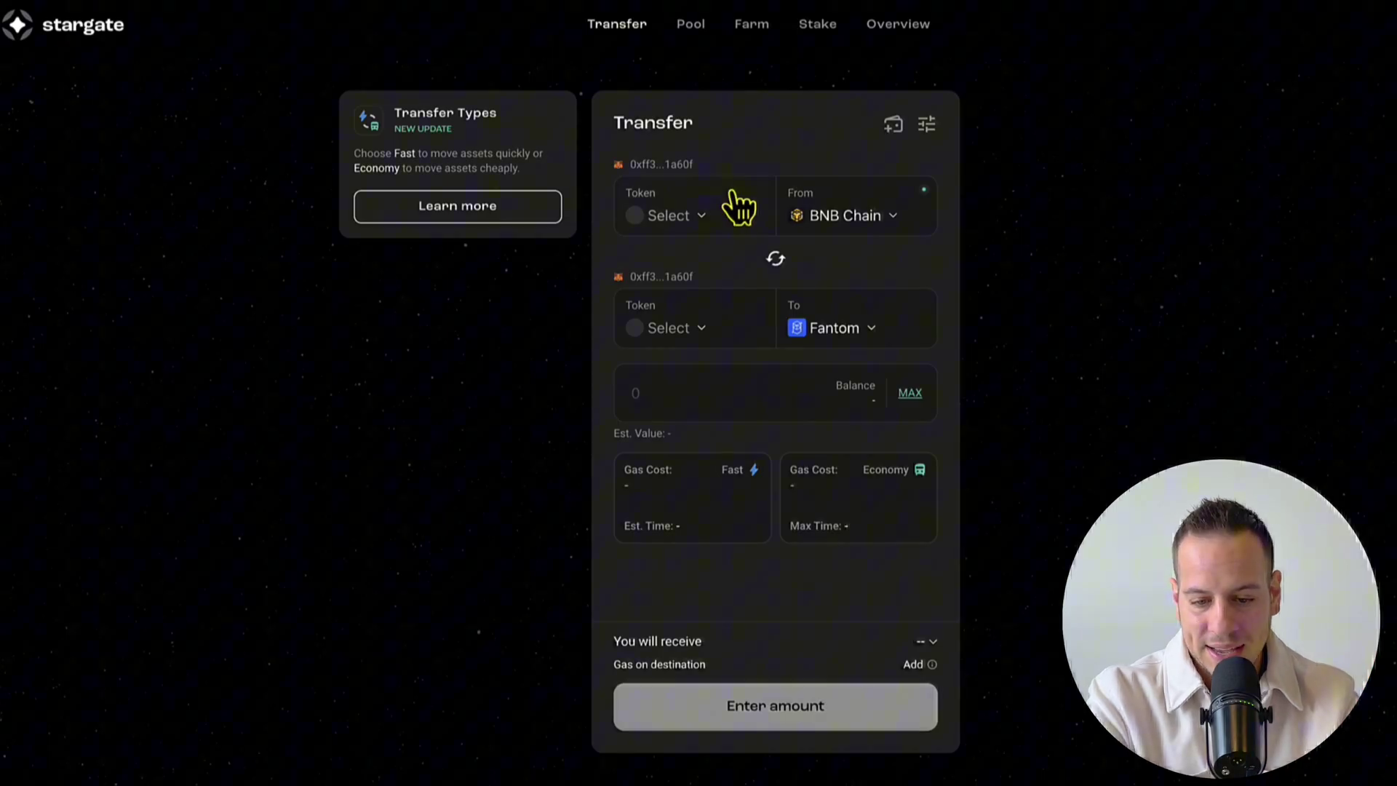
click(835, 331)
scroll(779, 509, down, 10)
scroll(764, 582, up, 10)
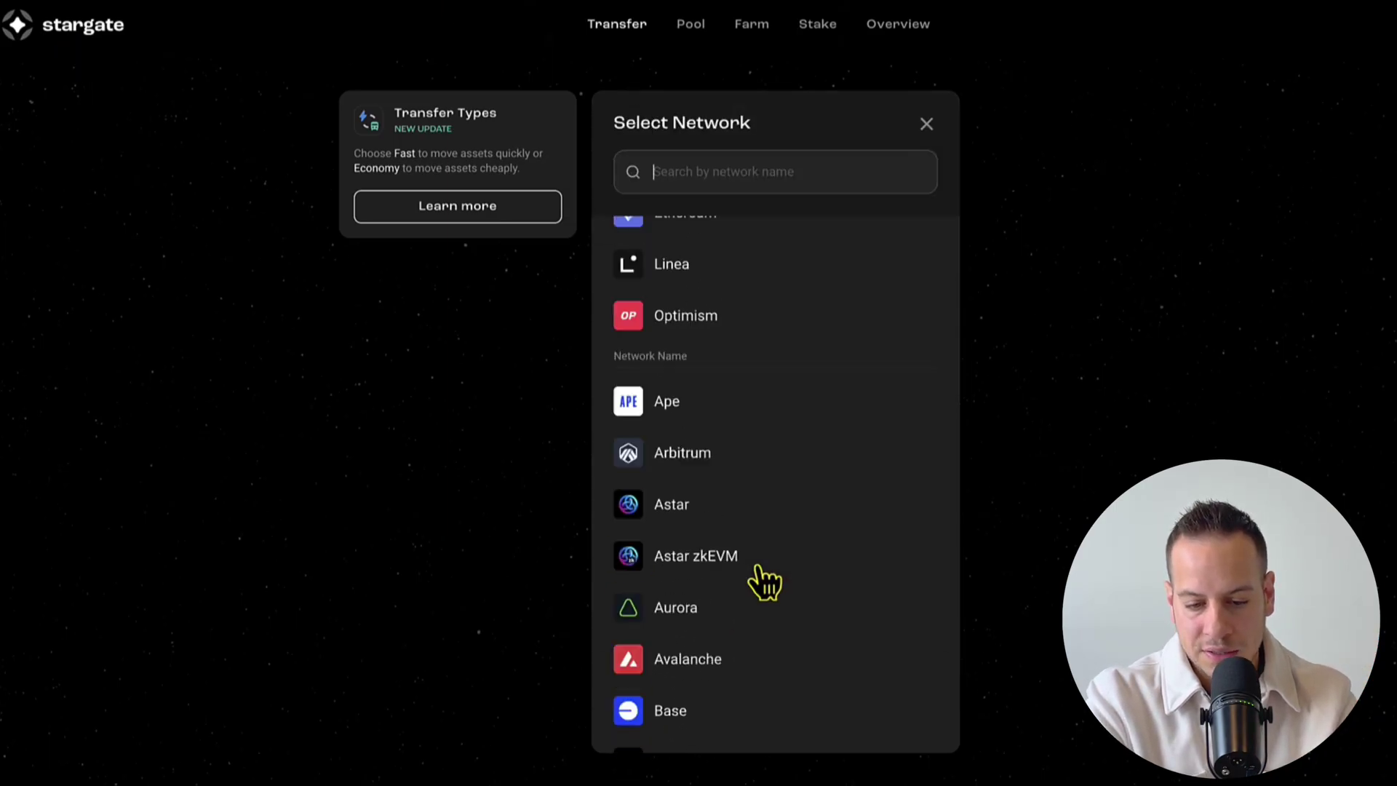
click(328, 660)
Search for and pick USDT as the token, sending from BNB Chain.
click(695, 217)
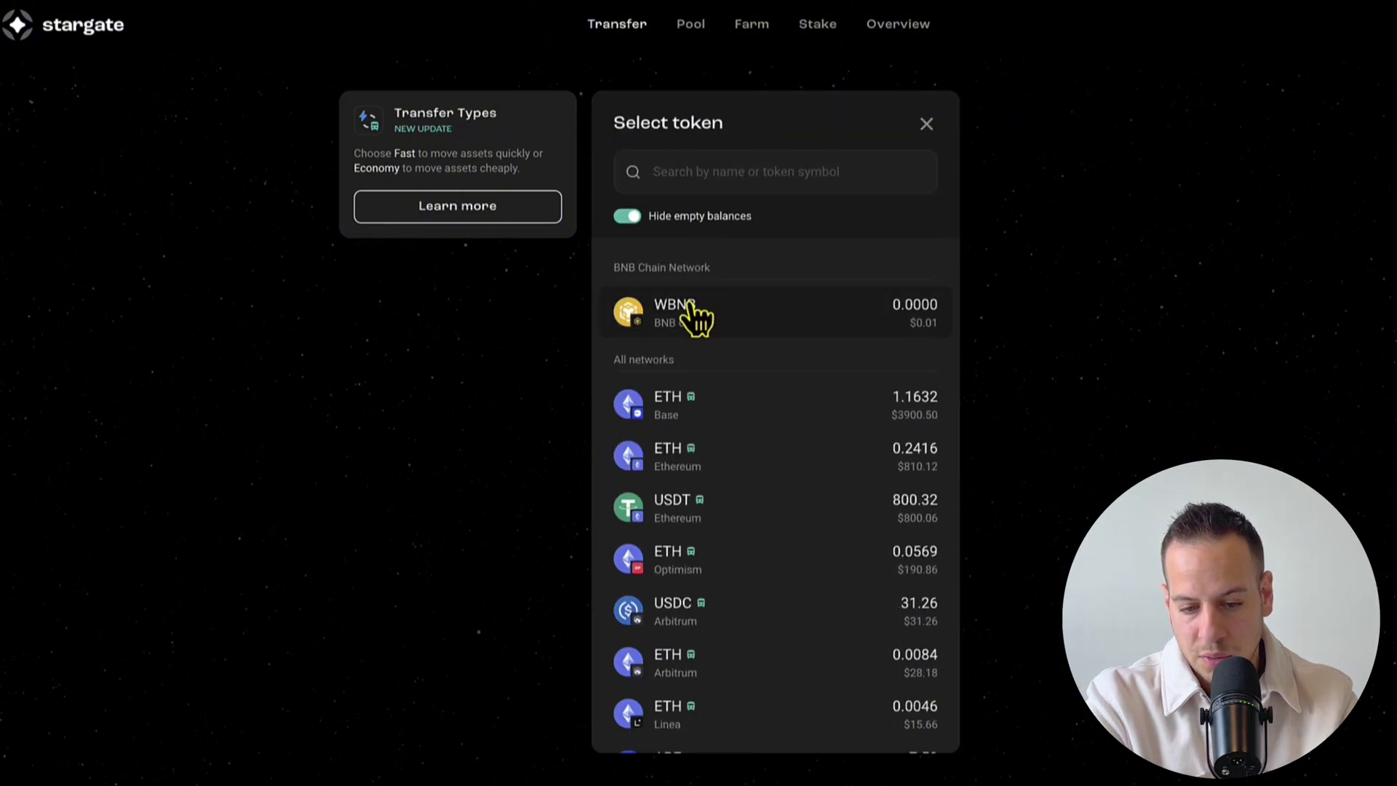
click(688, 174)
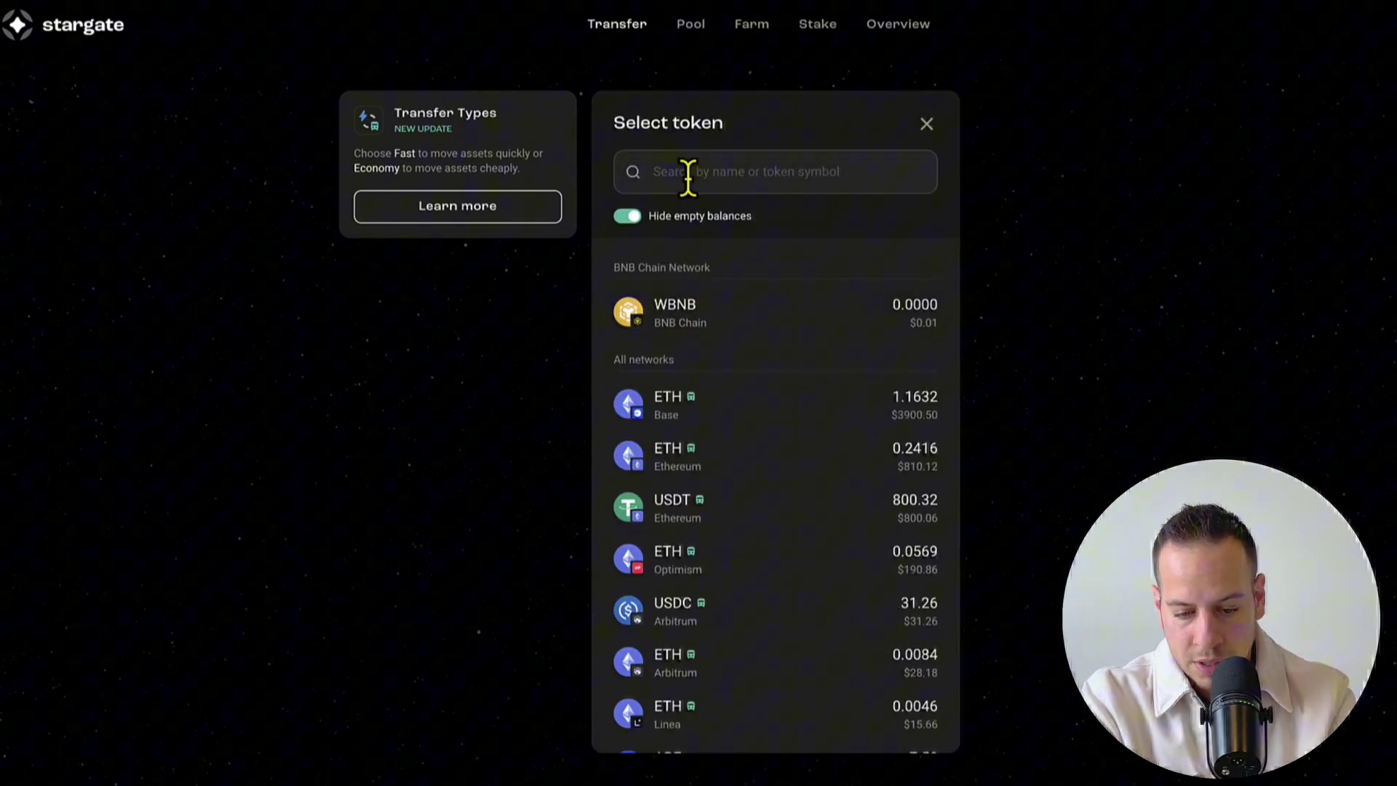
text(usdt)
click(673, 305)
click(870, 218)
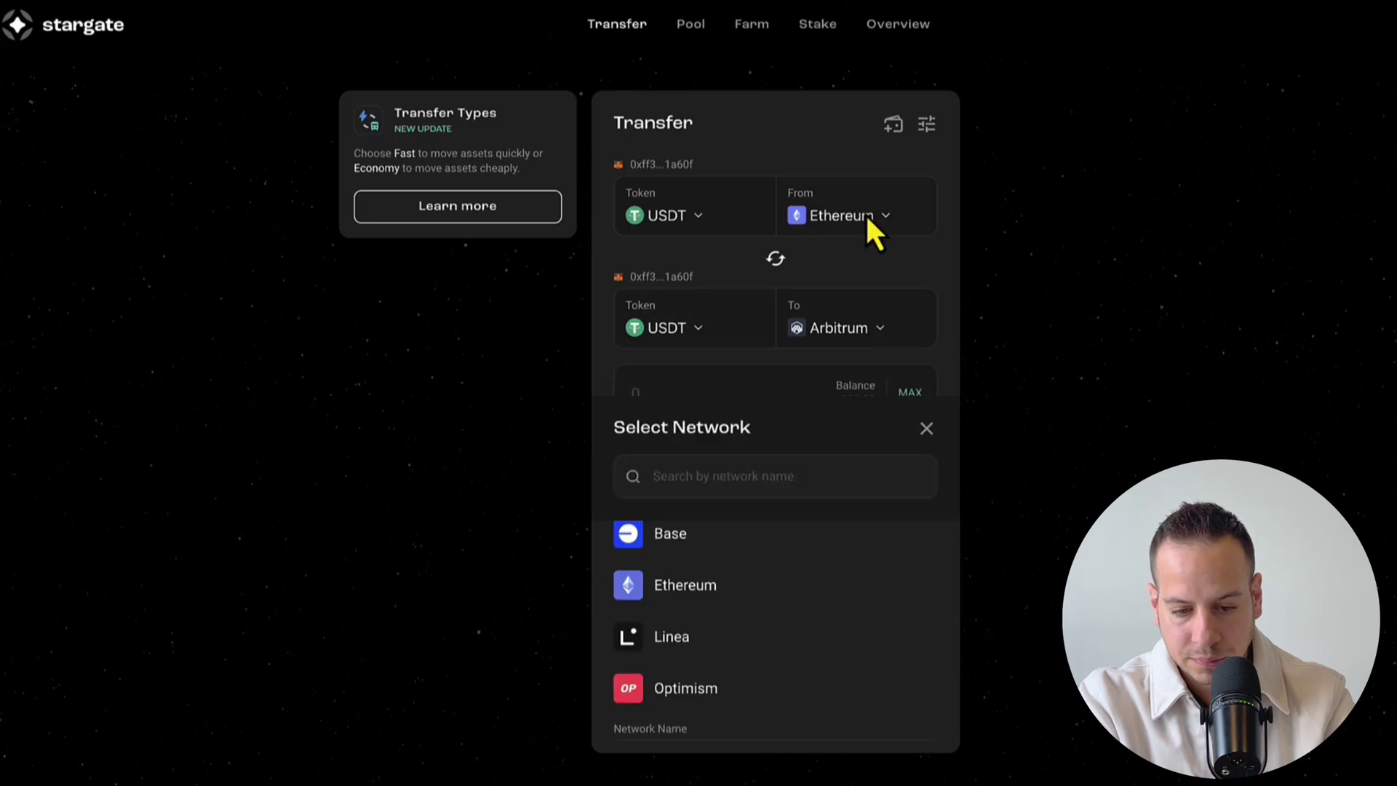
click(692, 577)
Enter 10000 USDT to transfer and check the destination networks, where Linea lacks USDT.
click(726, 212)
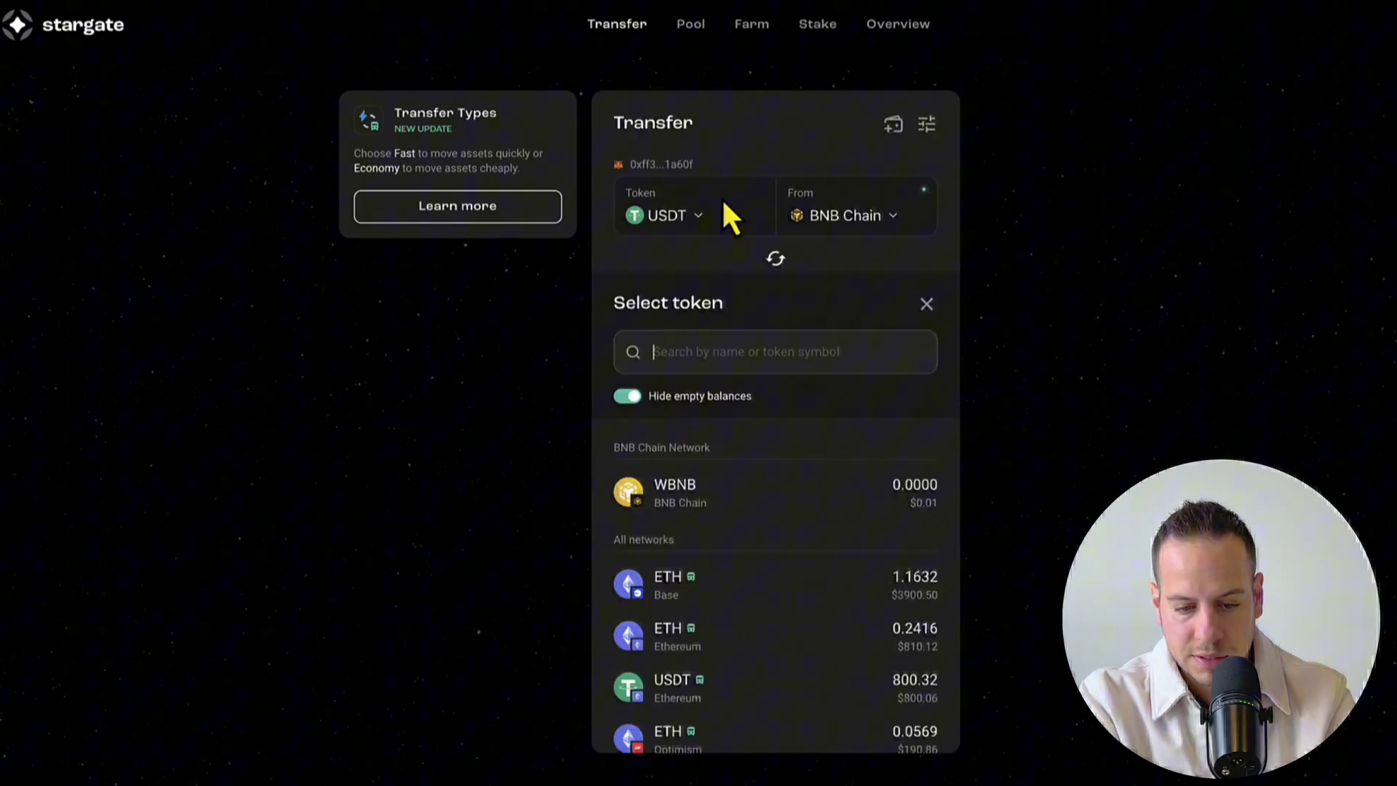
click(474, 364)
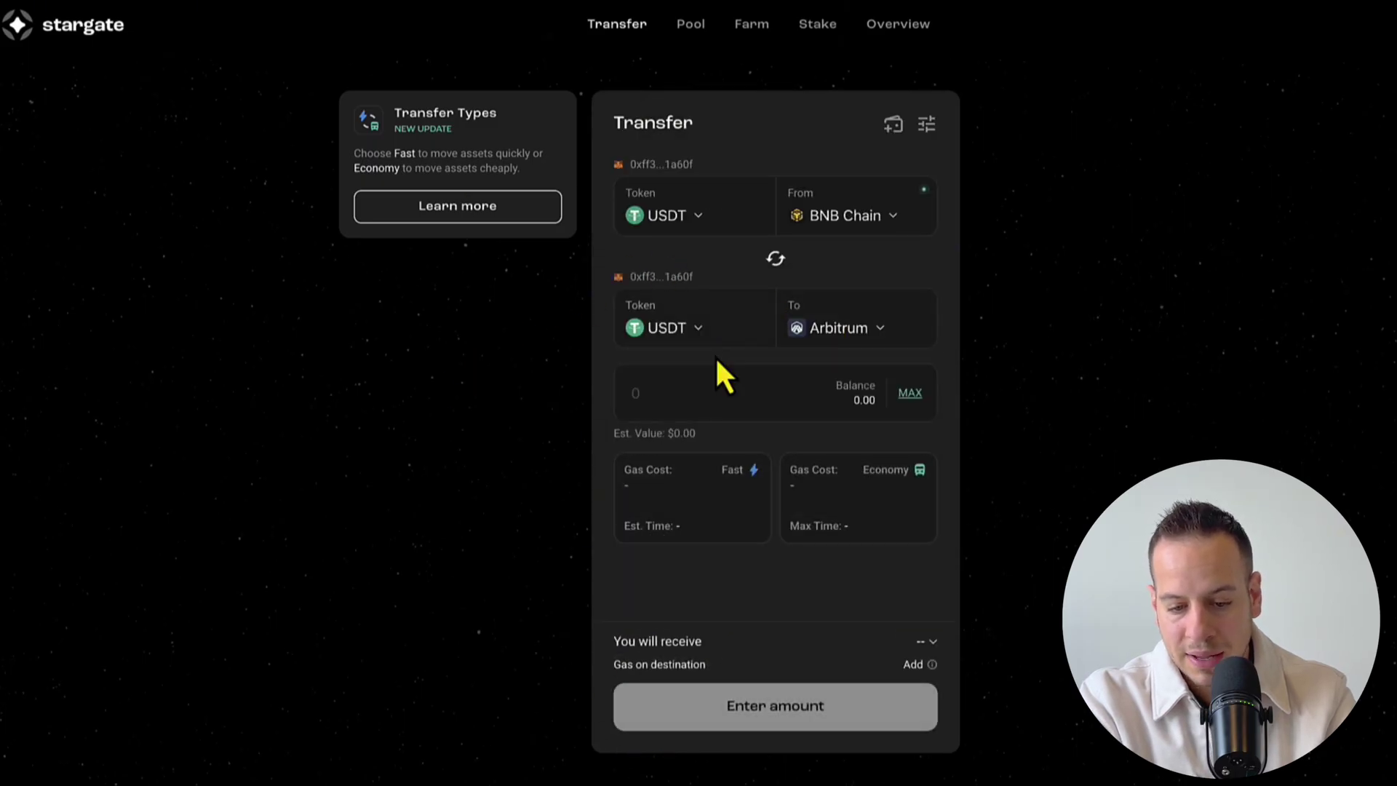
click(765, 373)
text(10000)
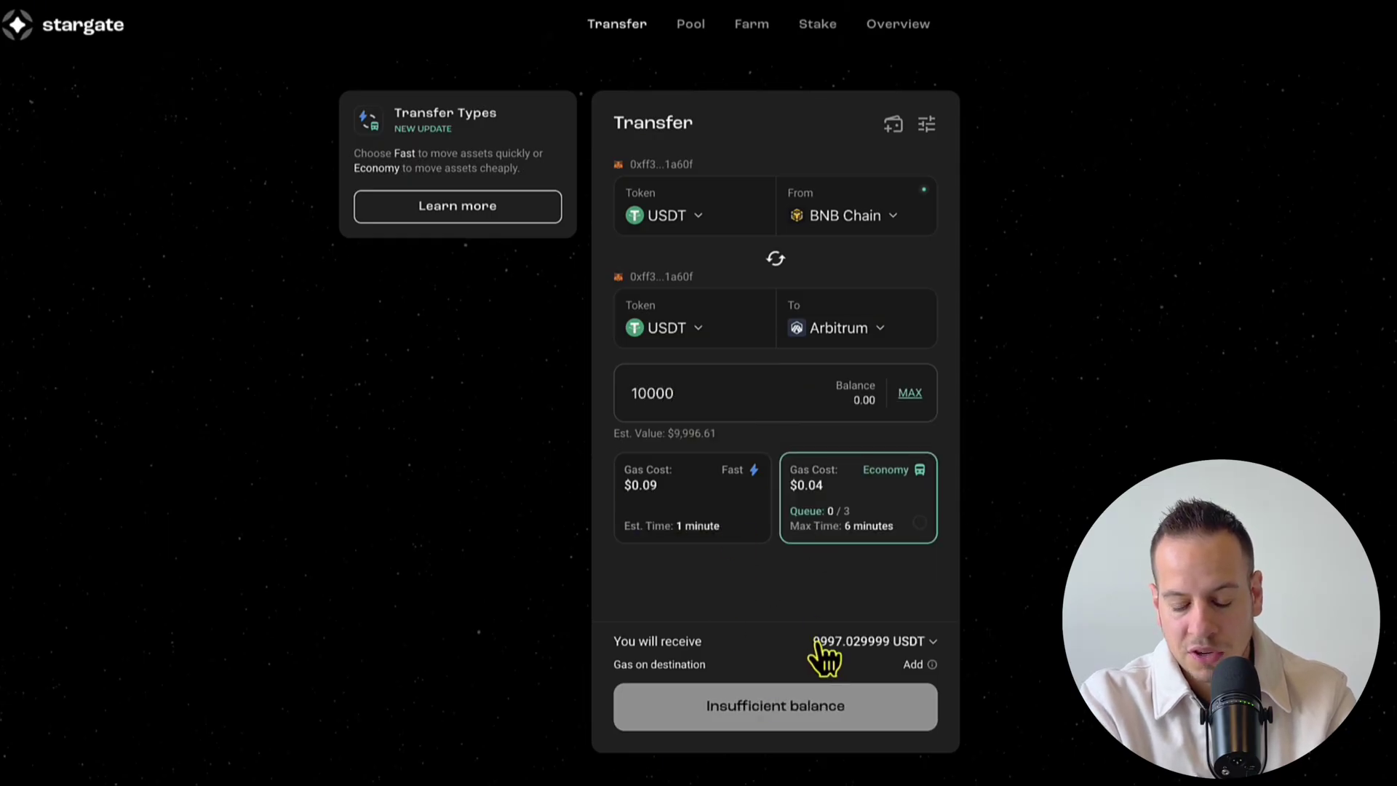
click(833, 331)
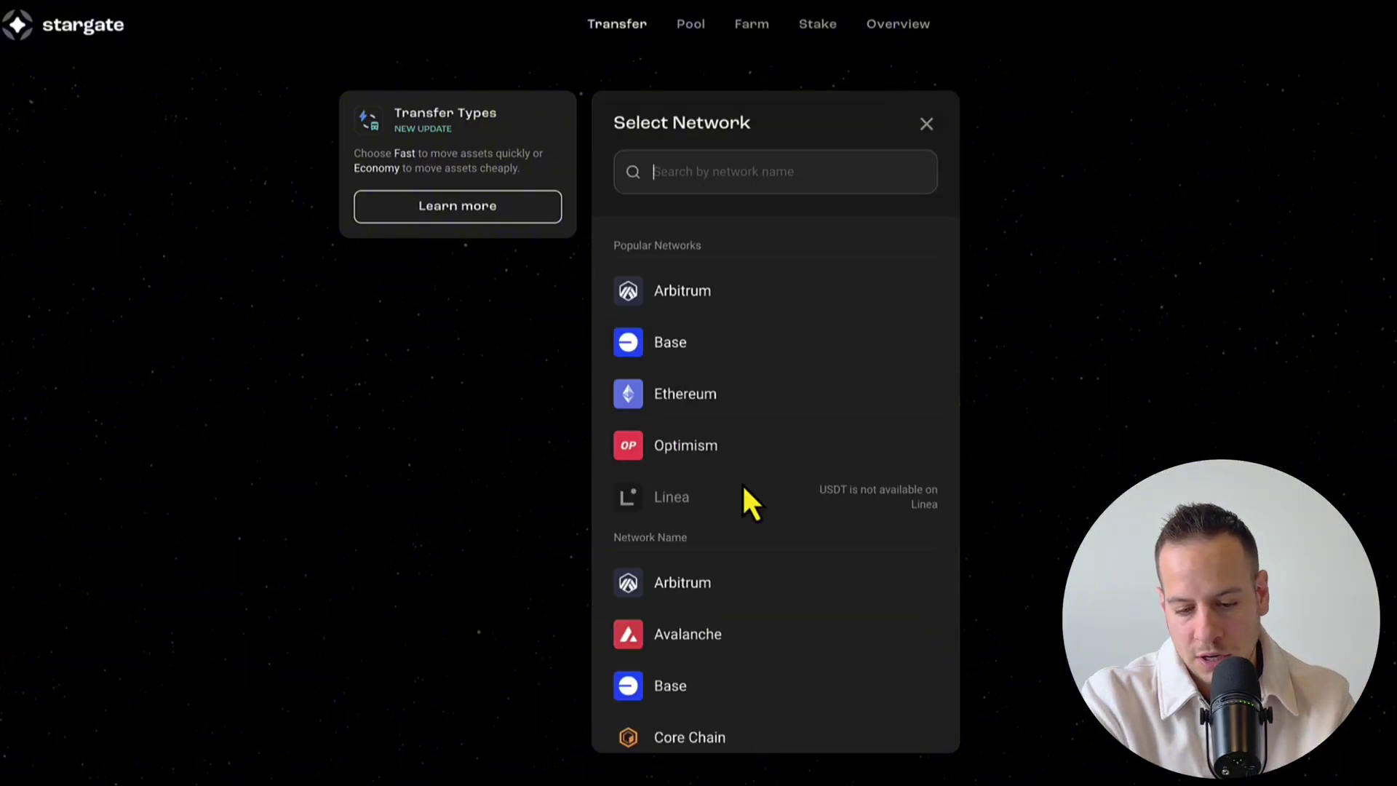
Set Fantom as destination, swap sides, and receive USDC.e on Arbitrum for 10000 USDC.
scroll(748, 499, down, 10)
scroll(725, 586, up, 3)
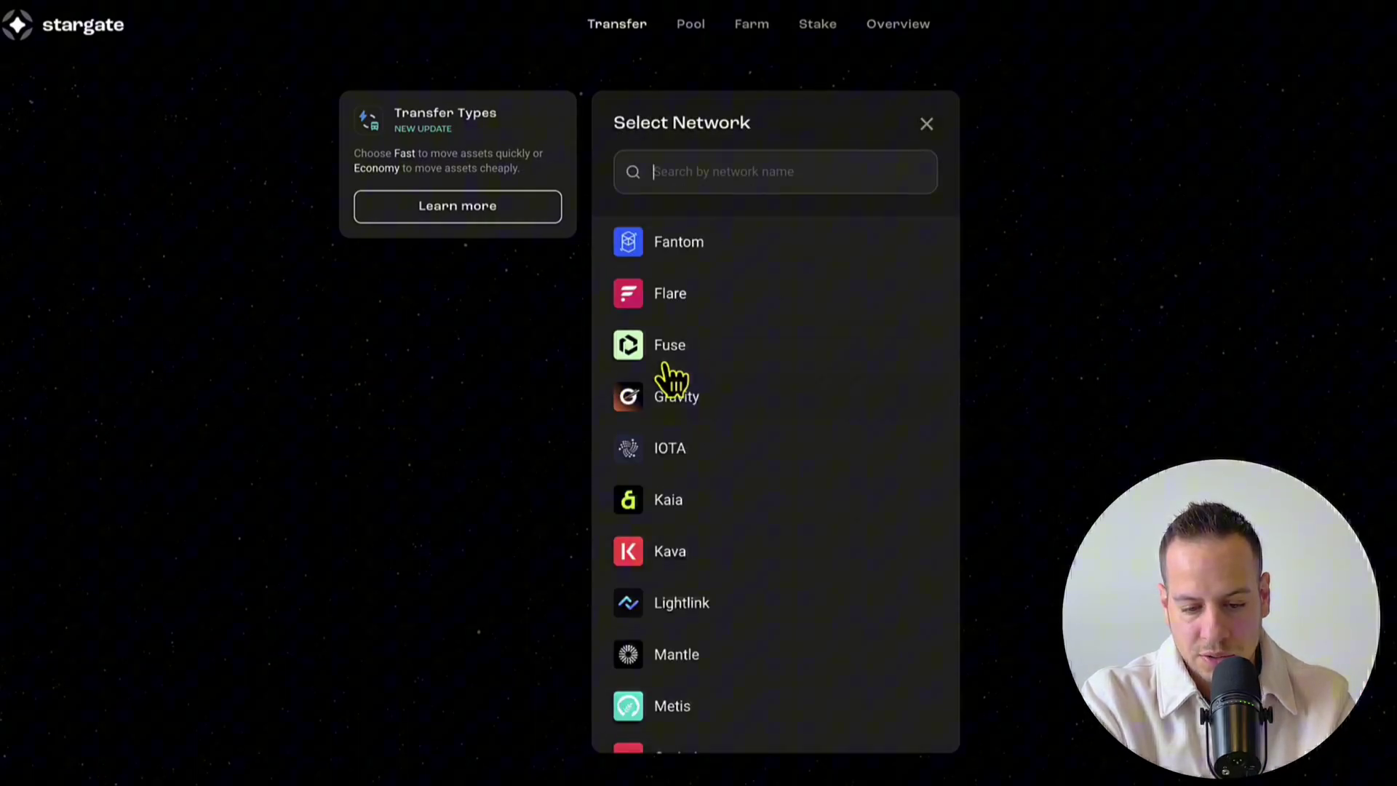
click(673, 264)
click(776, 261)
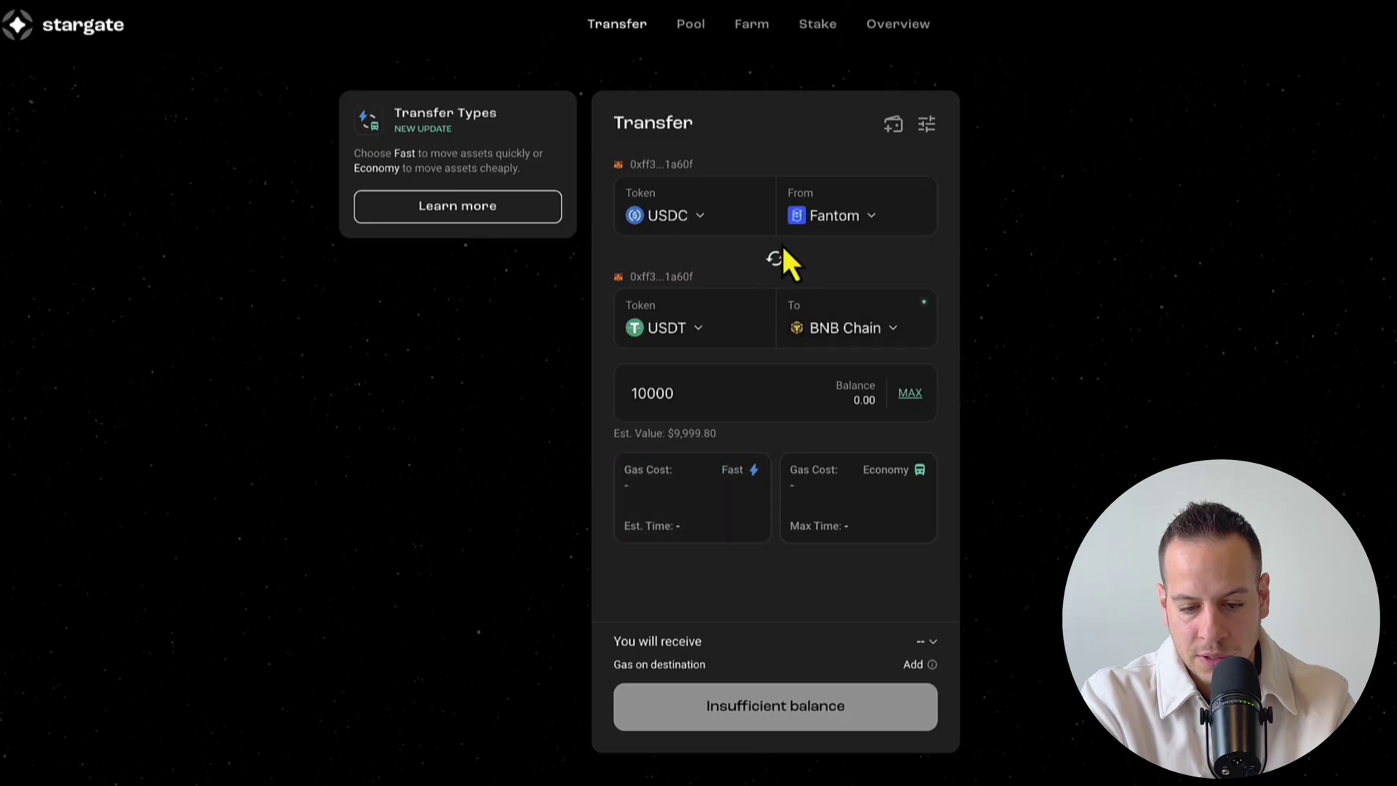
click(732, 326)
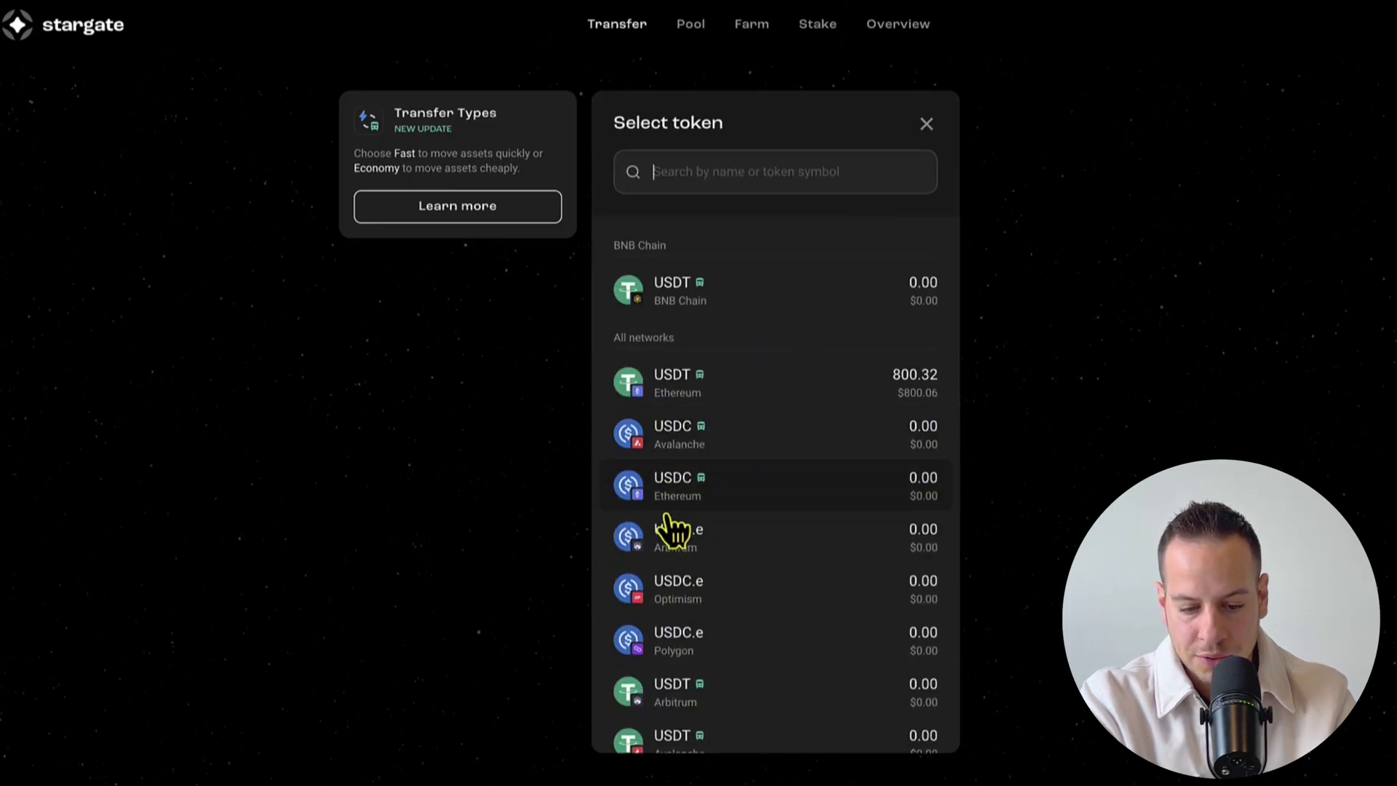
click(673, 544)
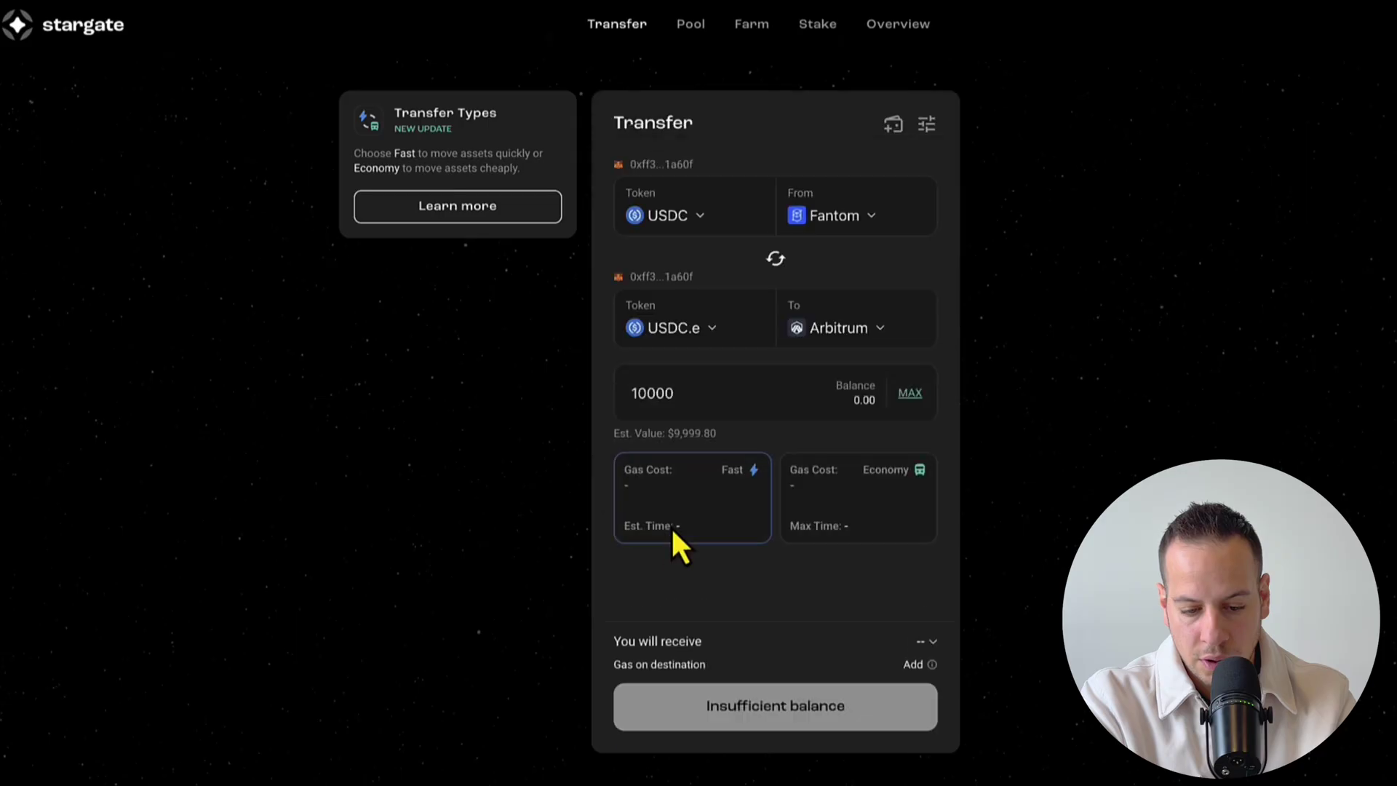
double_click(681, 395)
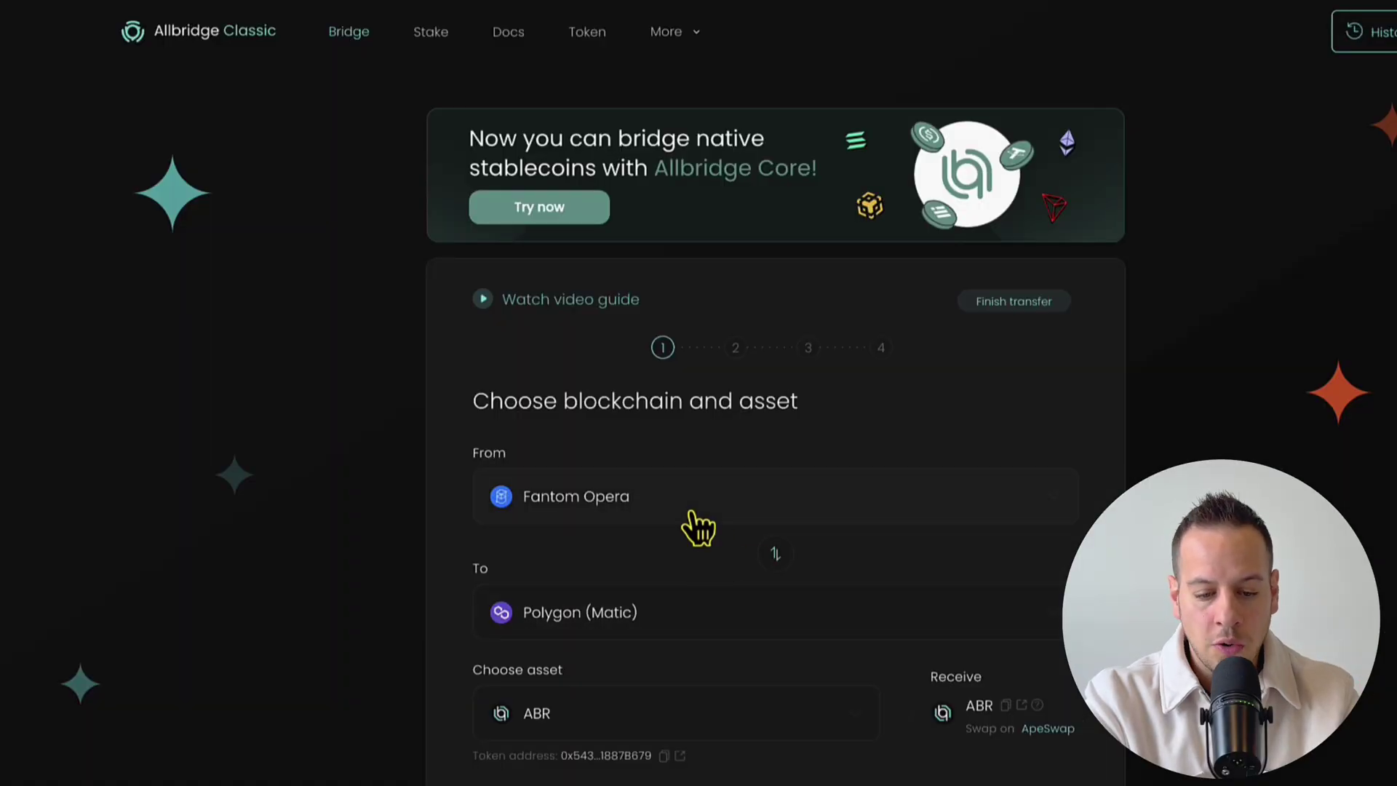
Scroll through Allbridge Classic's source blockchain list twice without changing the transfer.
click(670, 510)
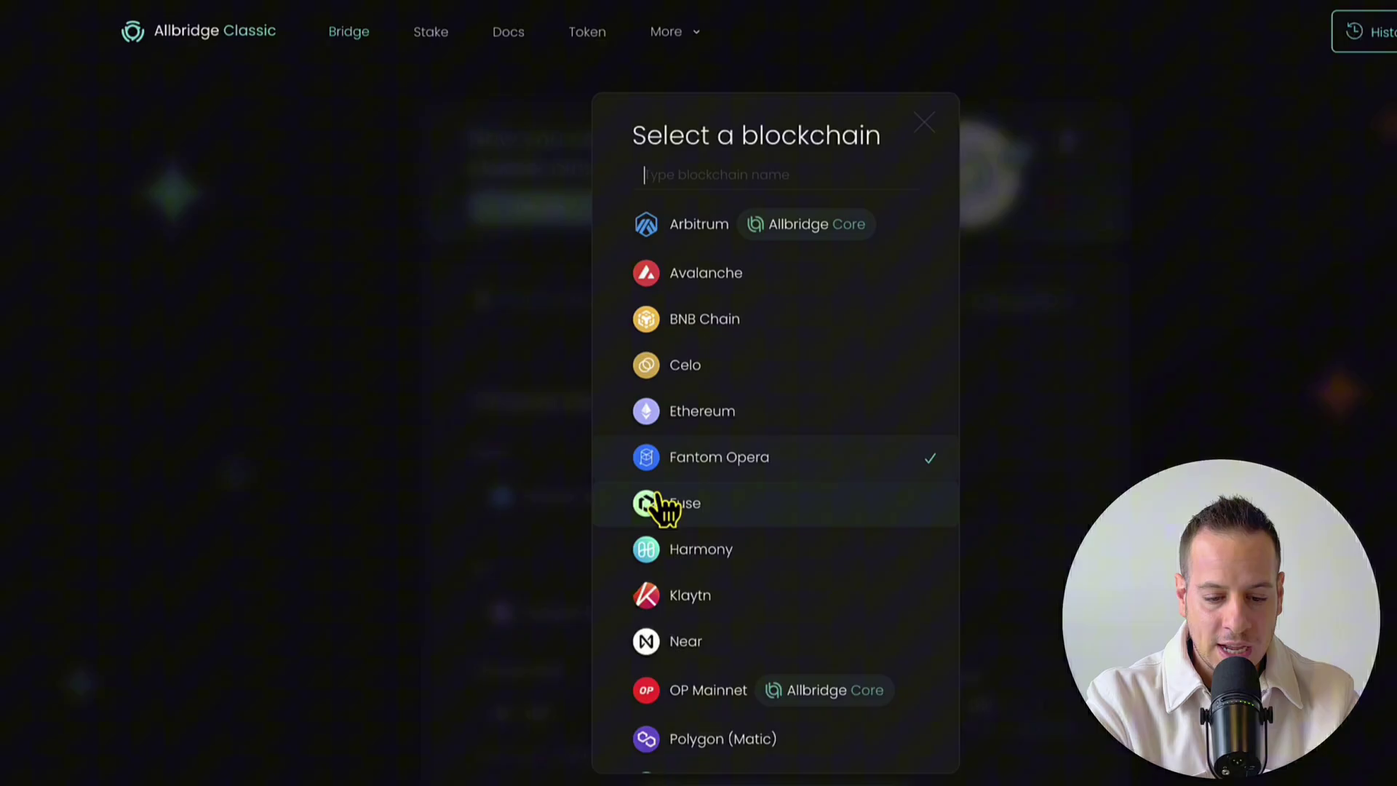
scroll(717, 538, down, 4)
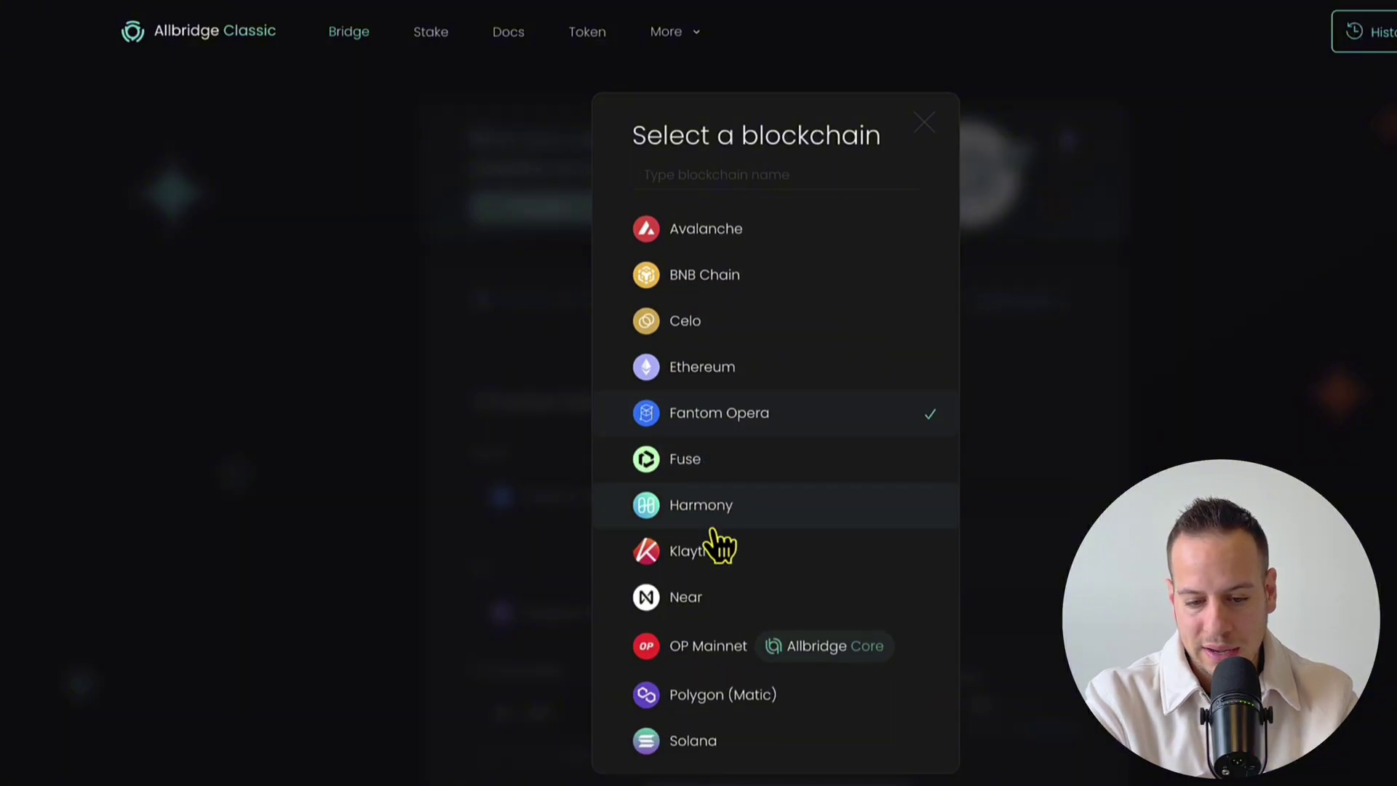
scroll(723, 561, up, 4)
click(369, 447)
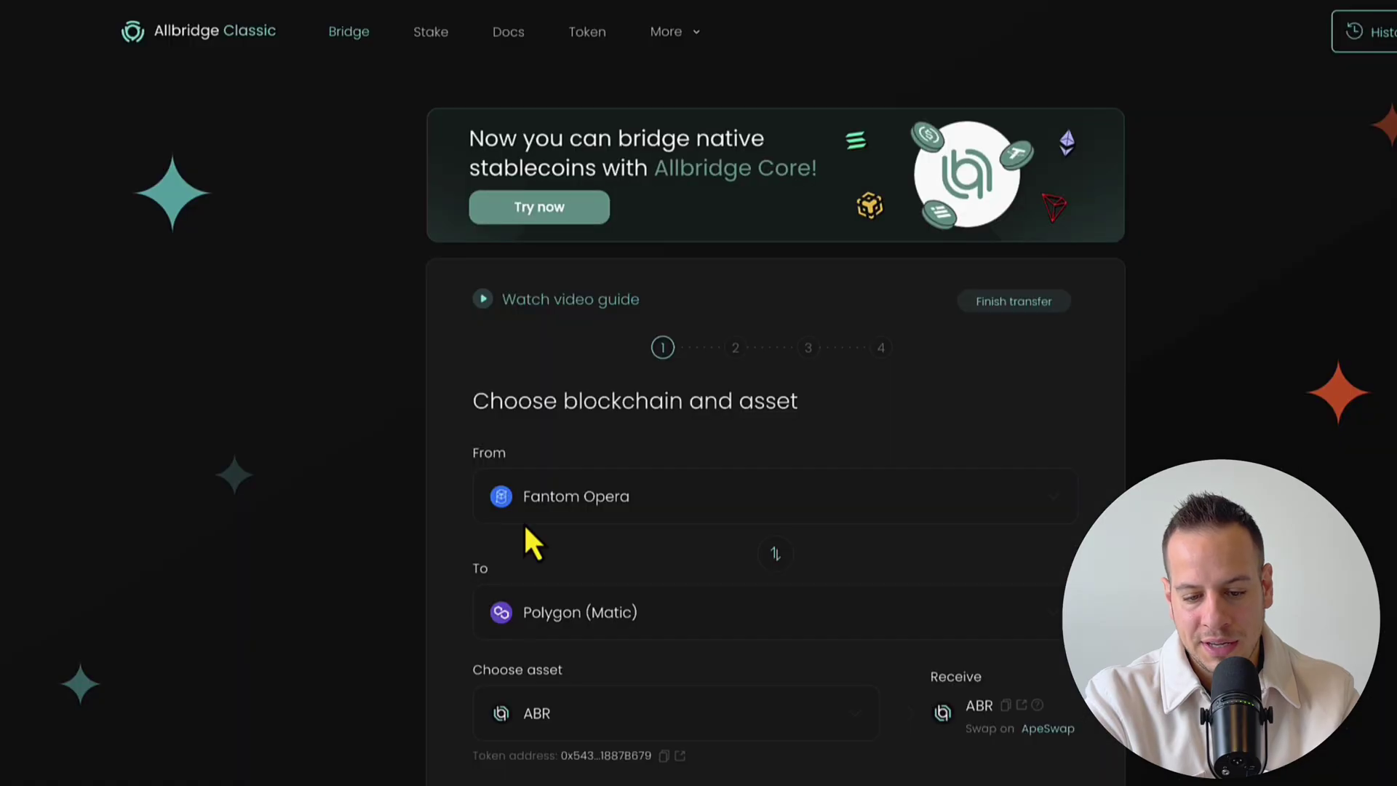
click(566, 500)
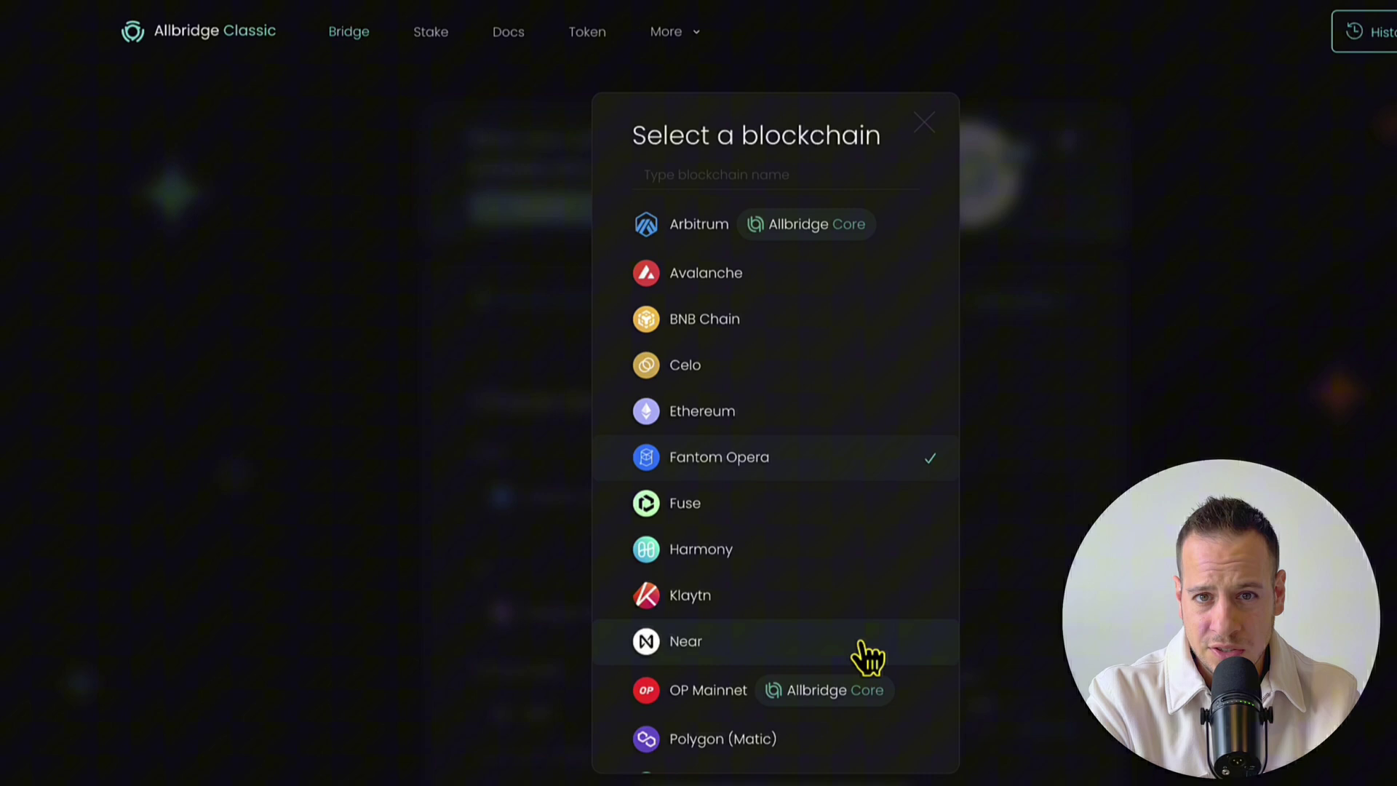
scroll(888, 655, down, 4)
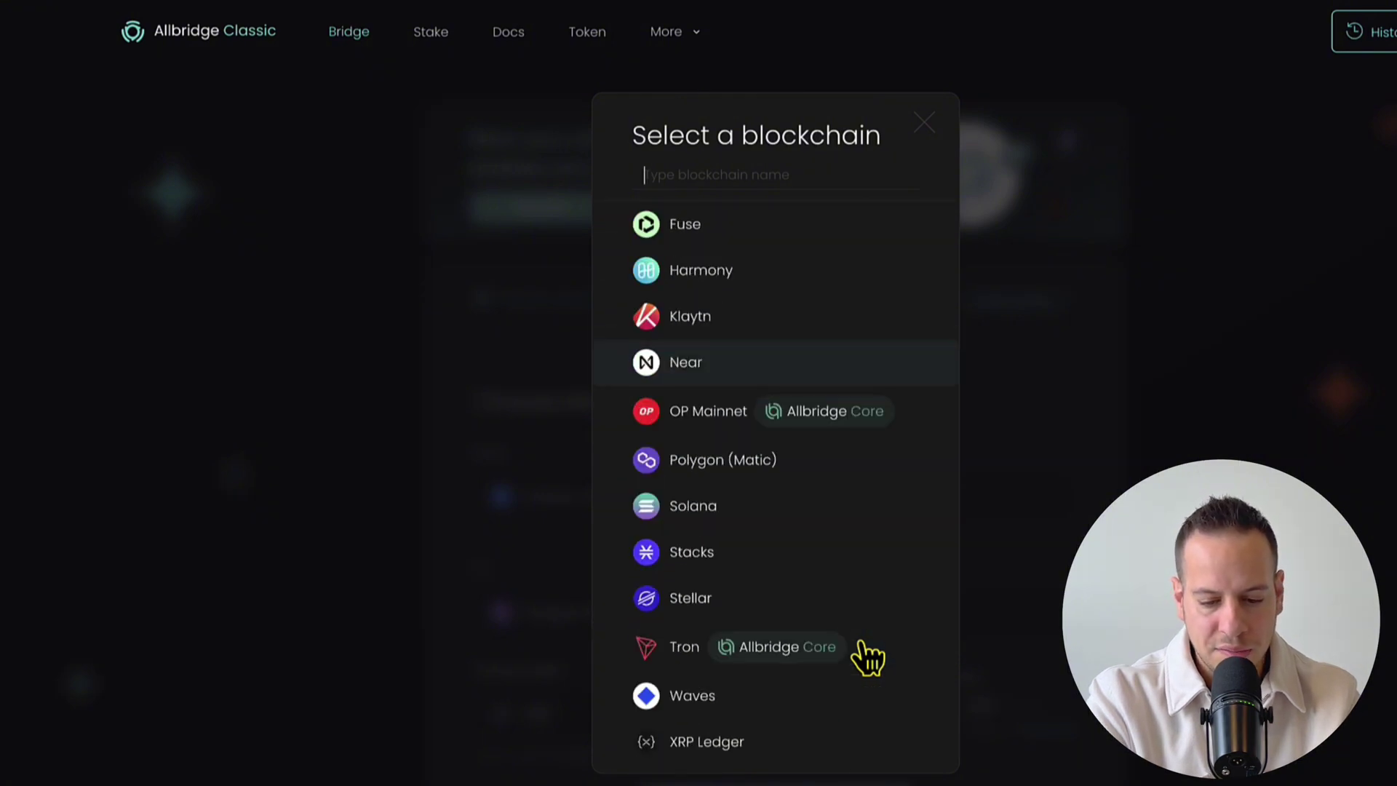
click(232, 544)
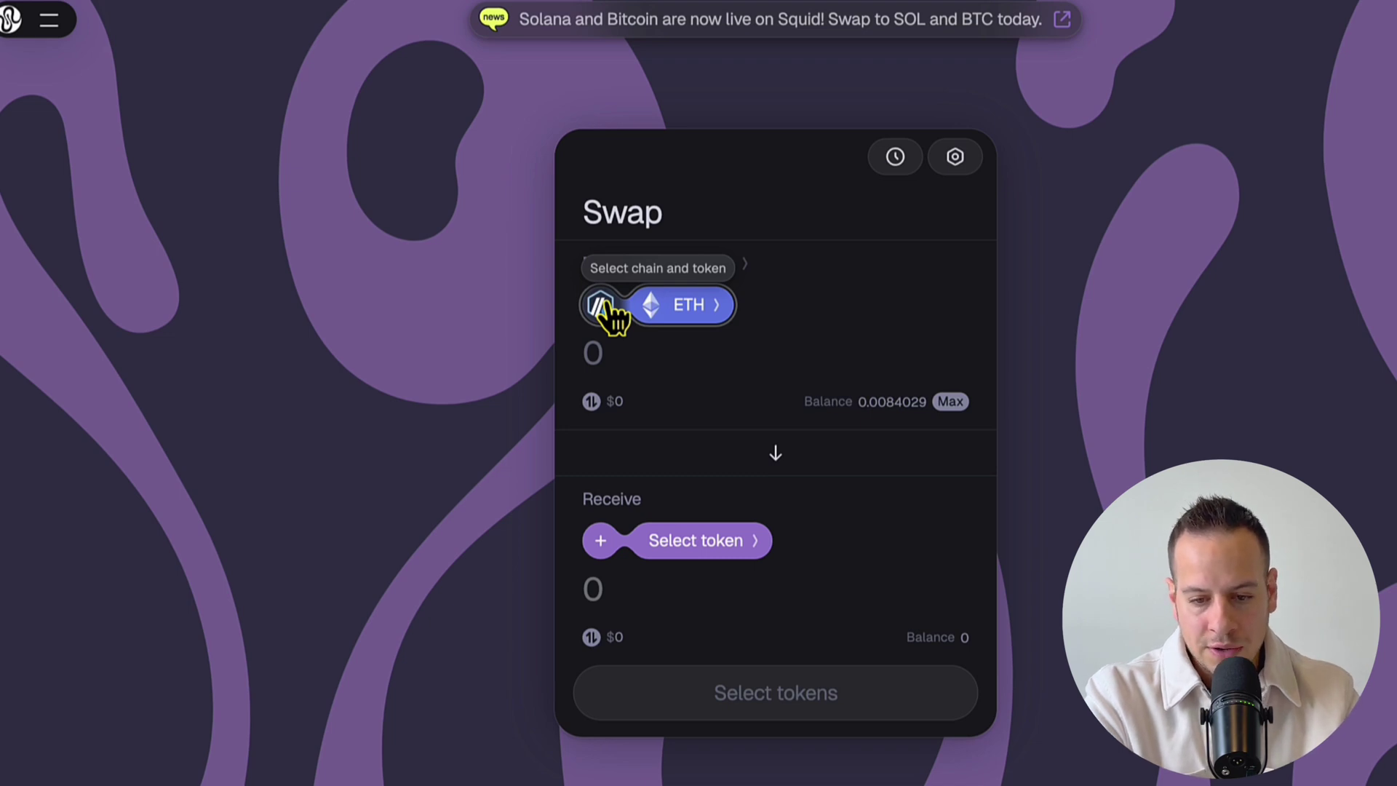
Choose native BTC on the Bitcoin chain as the pay token.
click(608, 309)
scroll(638, 509, down, 6)
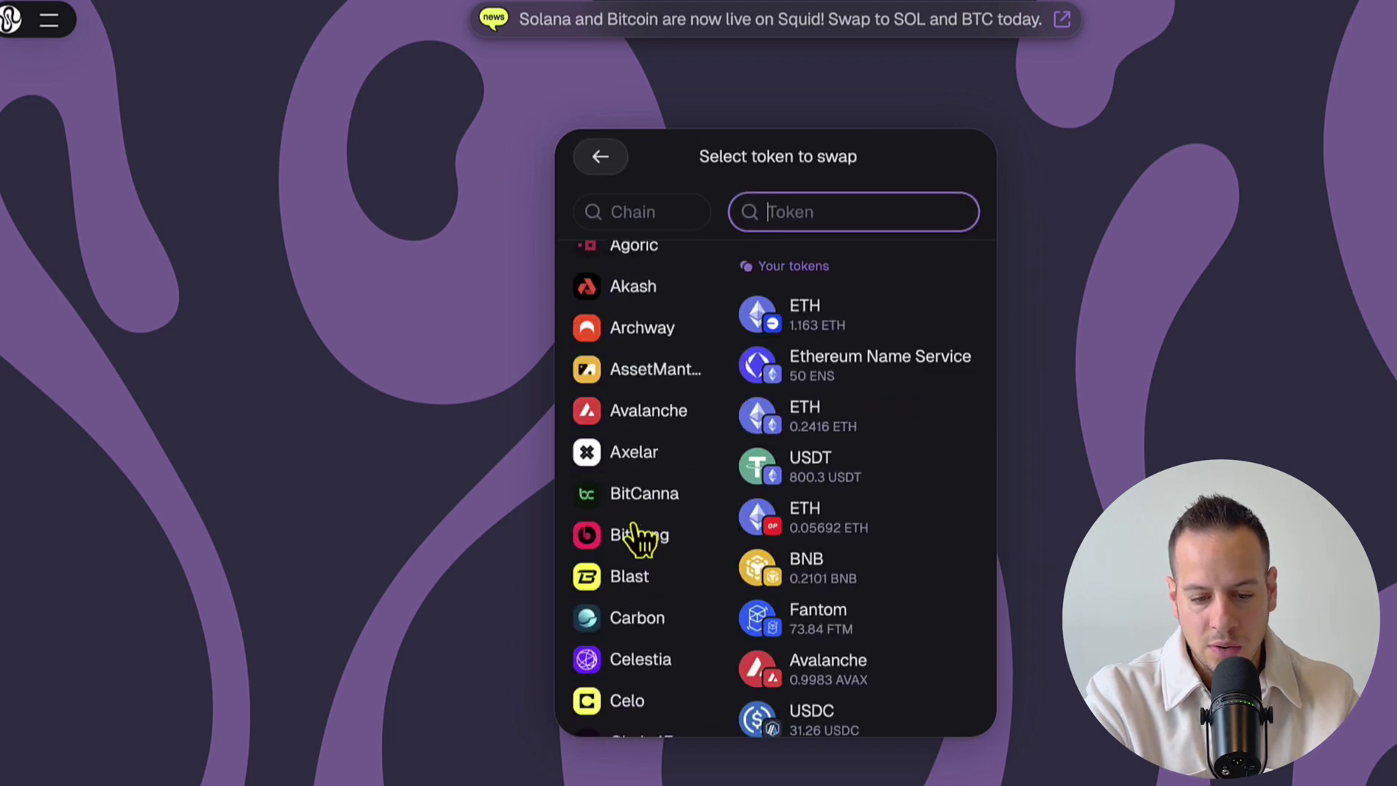
scroll(639, 535, up, 6)
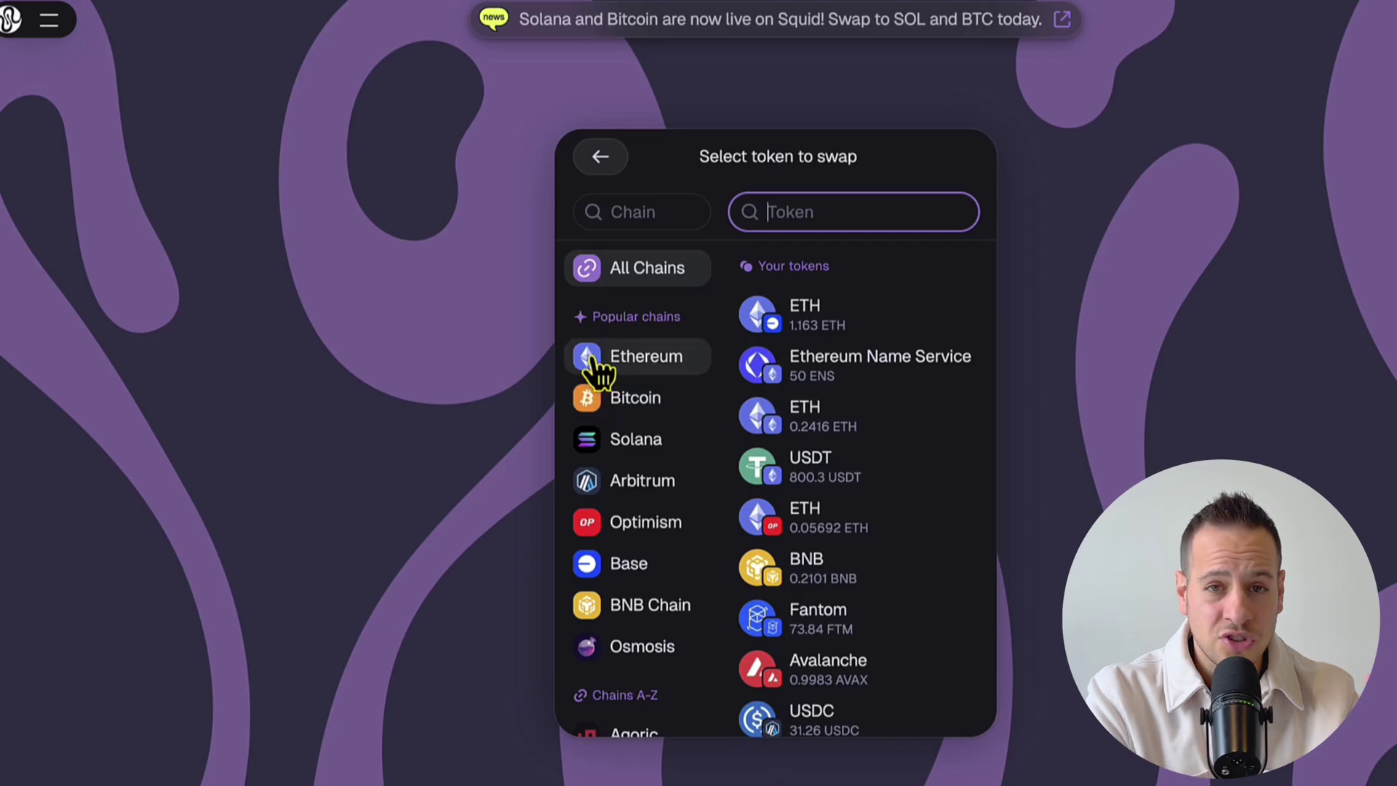
scroll(623, 466, down, 1)
click(626, 375)
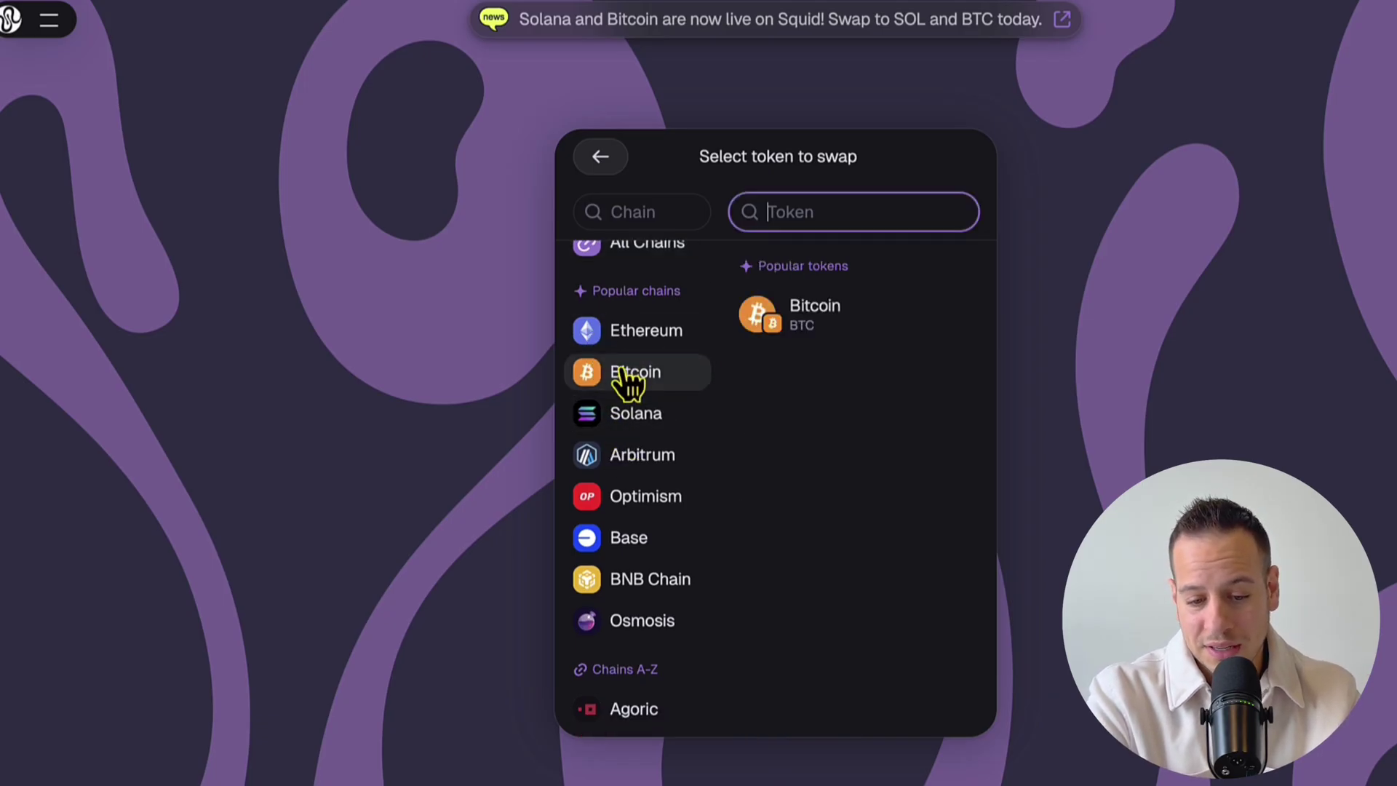
click(828, 328)
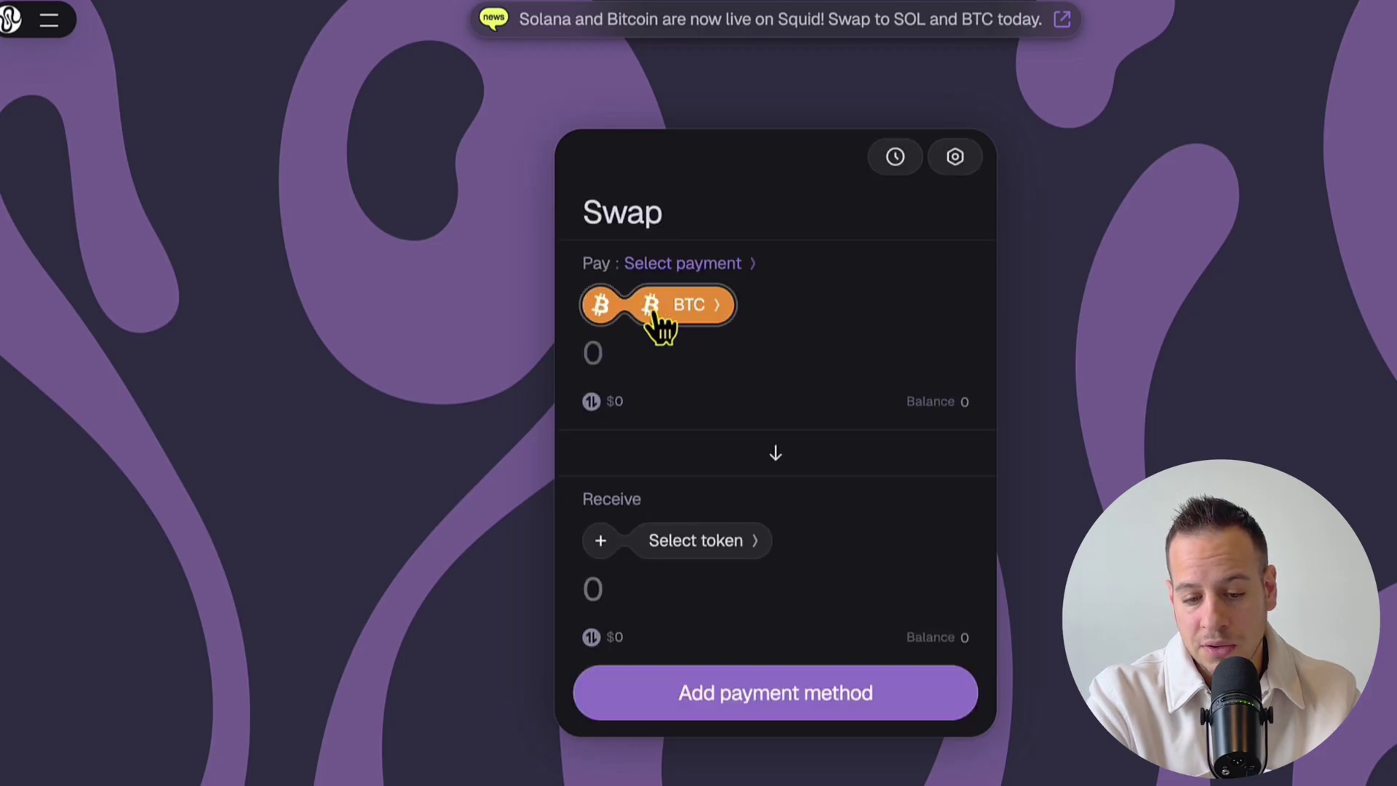
Receive WBTC on Ethereum for 1 BTC (about 0.99450652 WBTC) and review the 2-stop route.
click(610, 547)
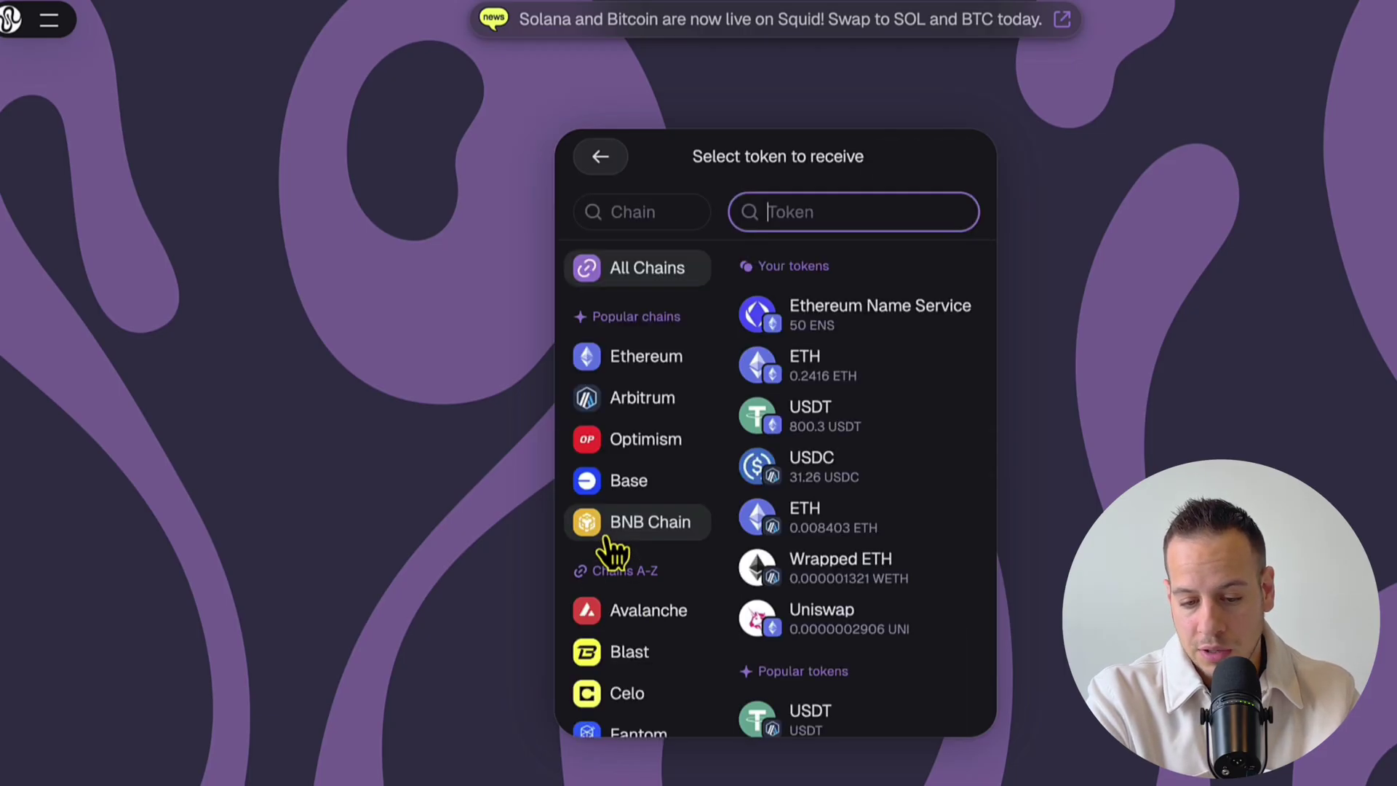
click(632, 359)
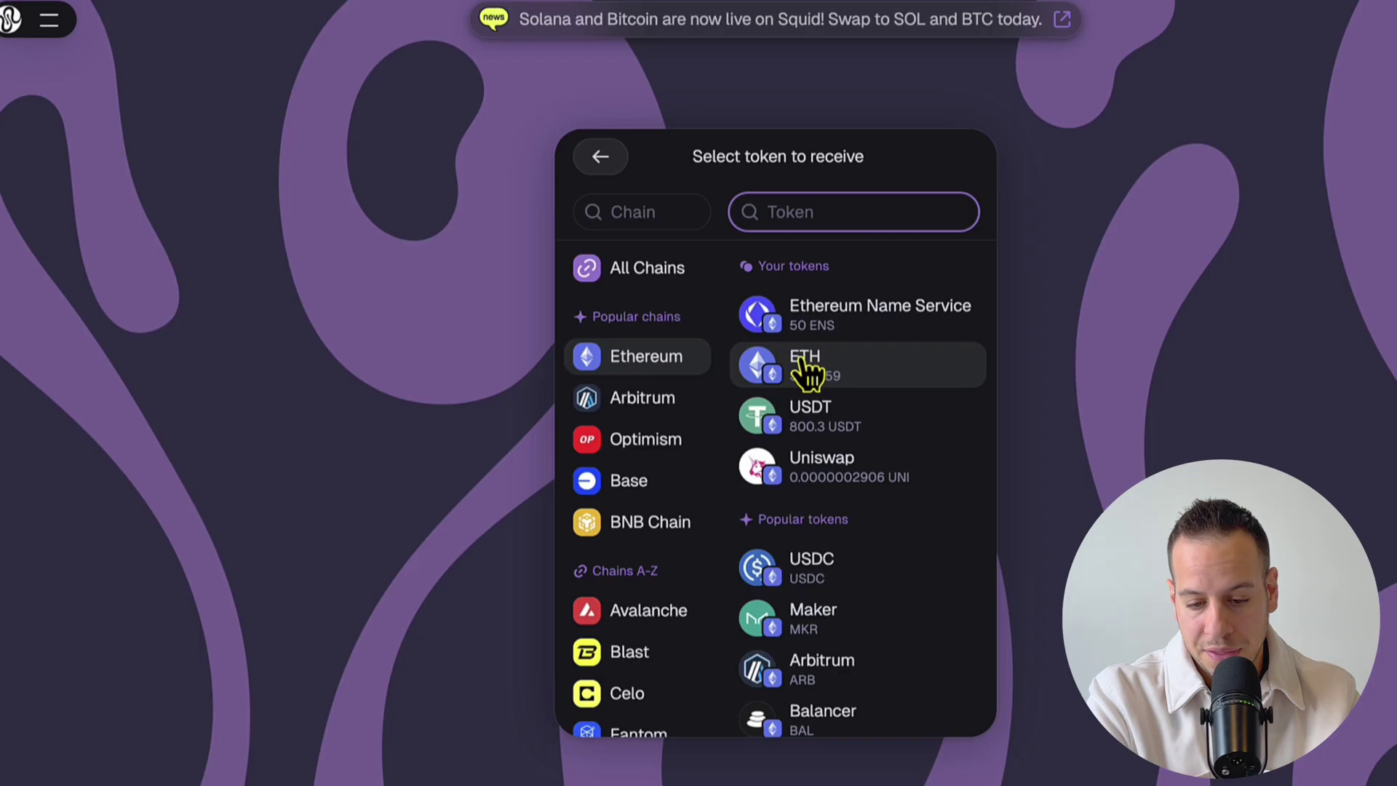
text(wbtc)
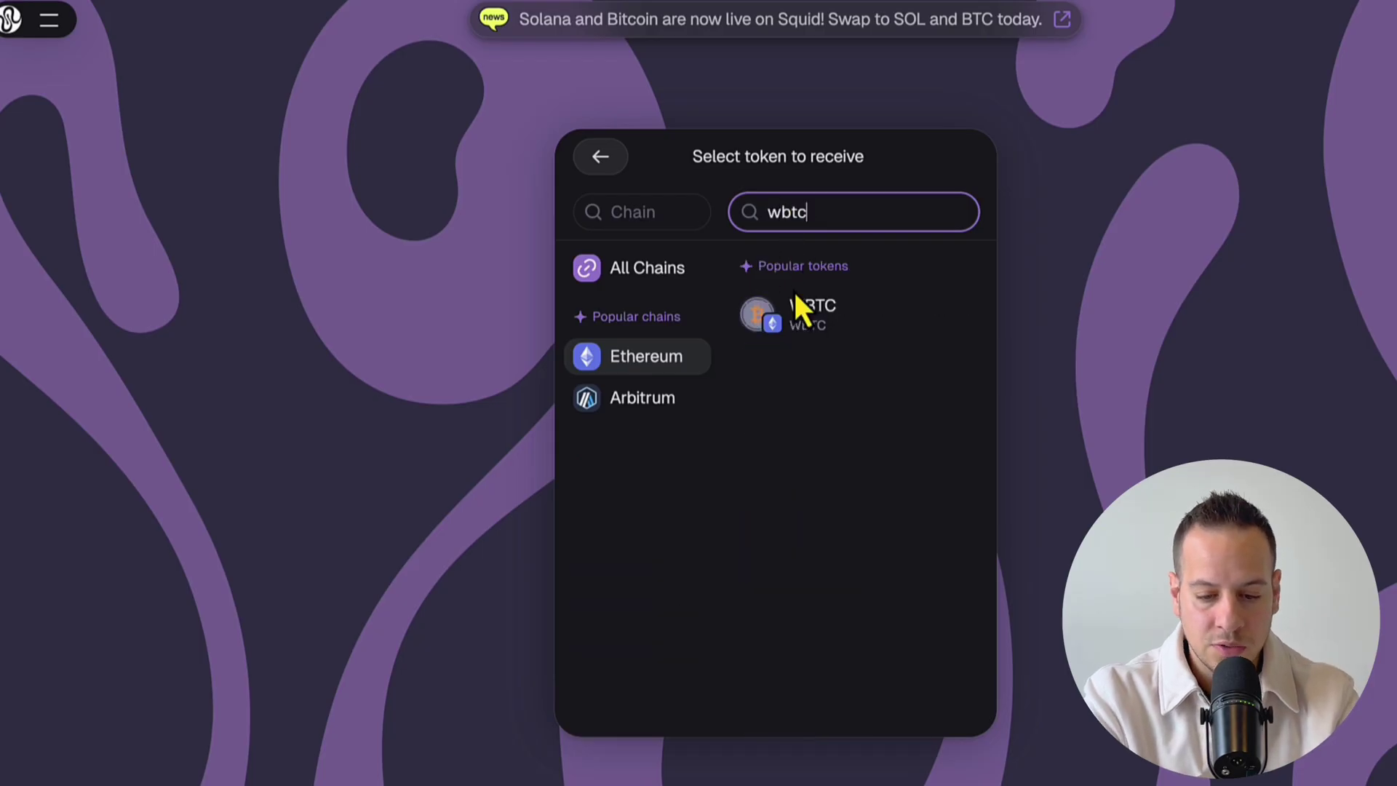
click(801, 320)
click(601, 361)
text(1)
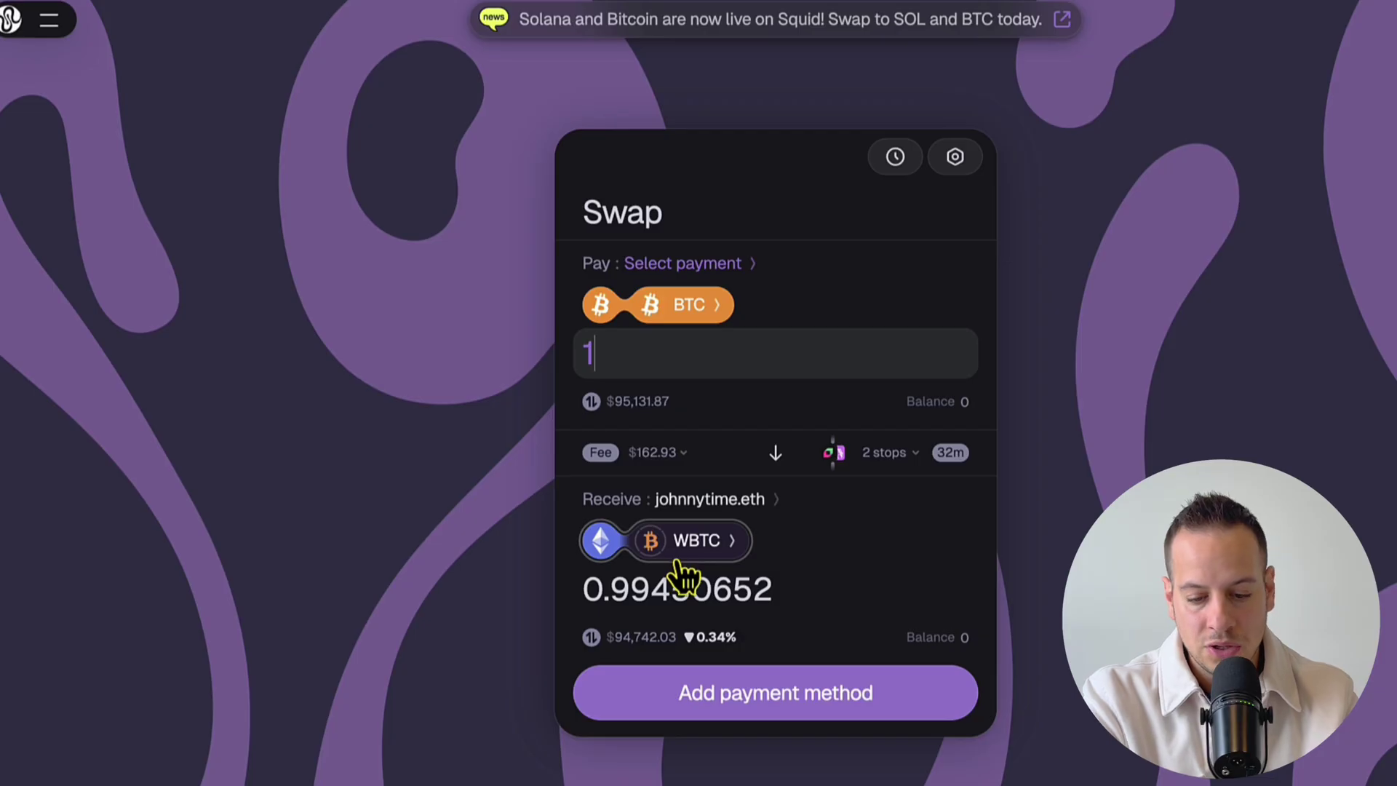
click(913, 455)
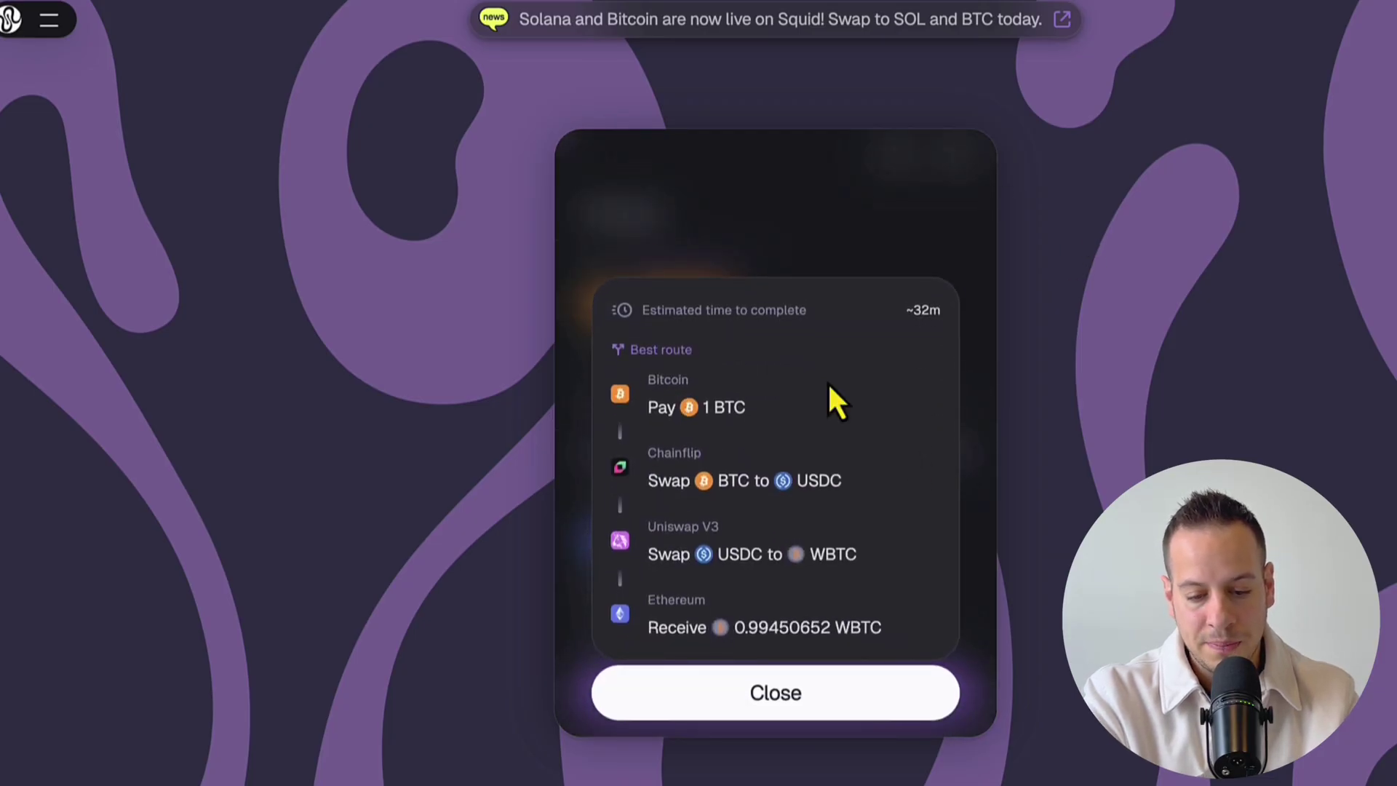
click(704, 700)
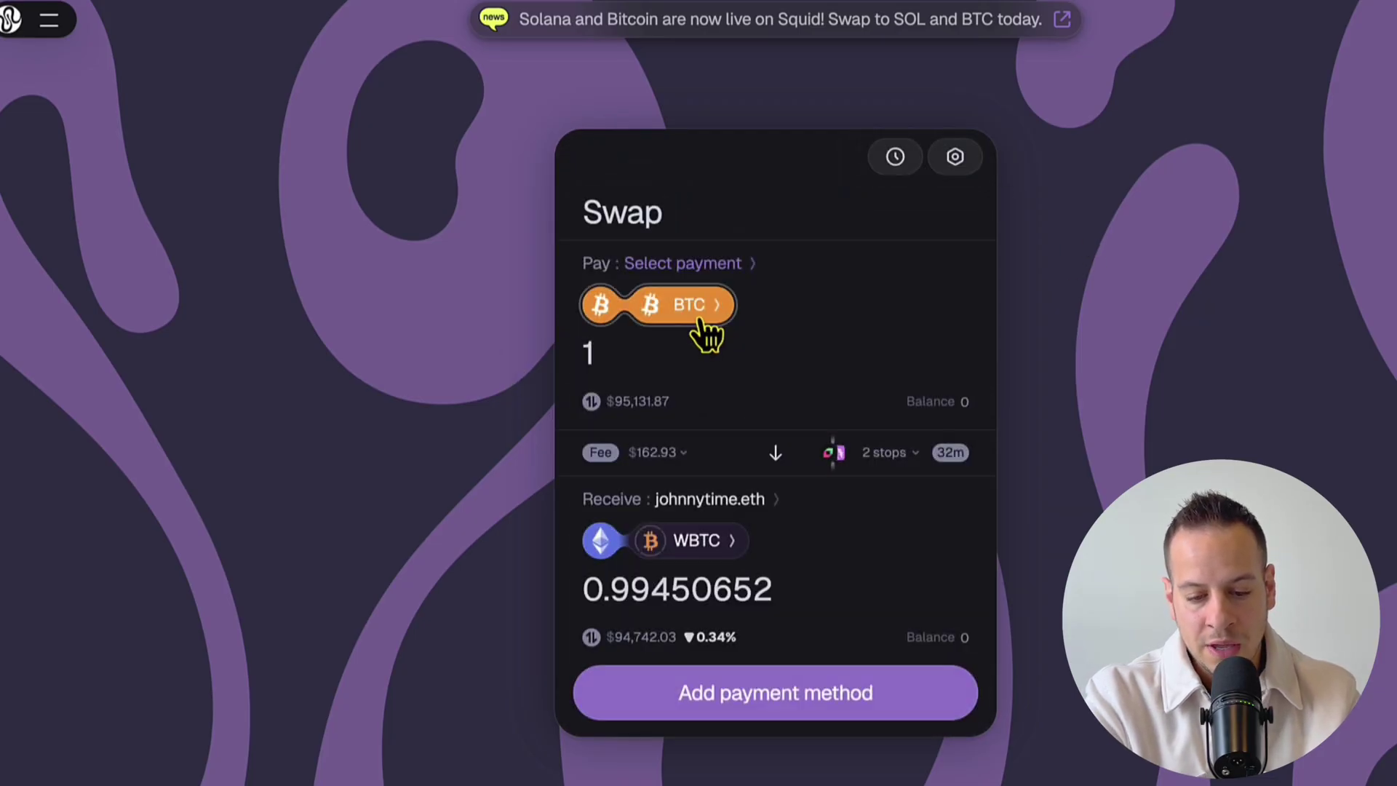
Pay with ETH on Ethereum and receive ETH on Optimism.
click(602, 312)
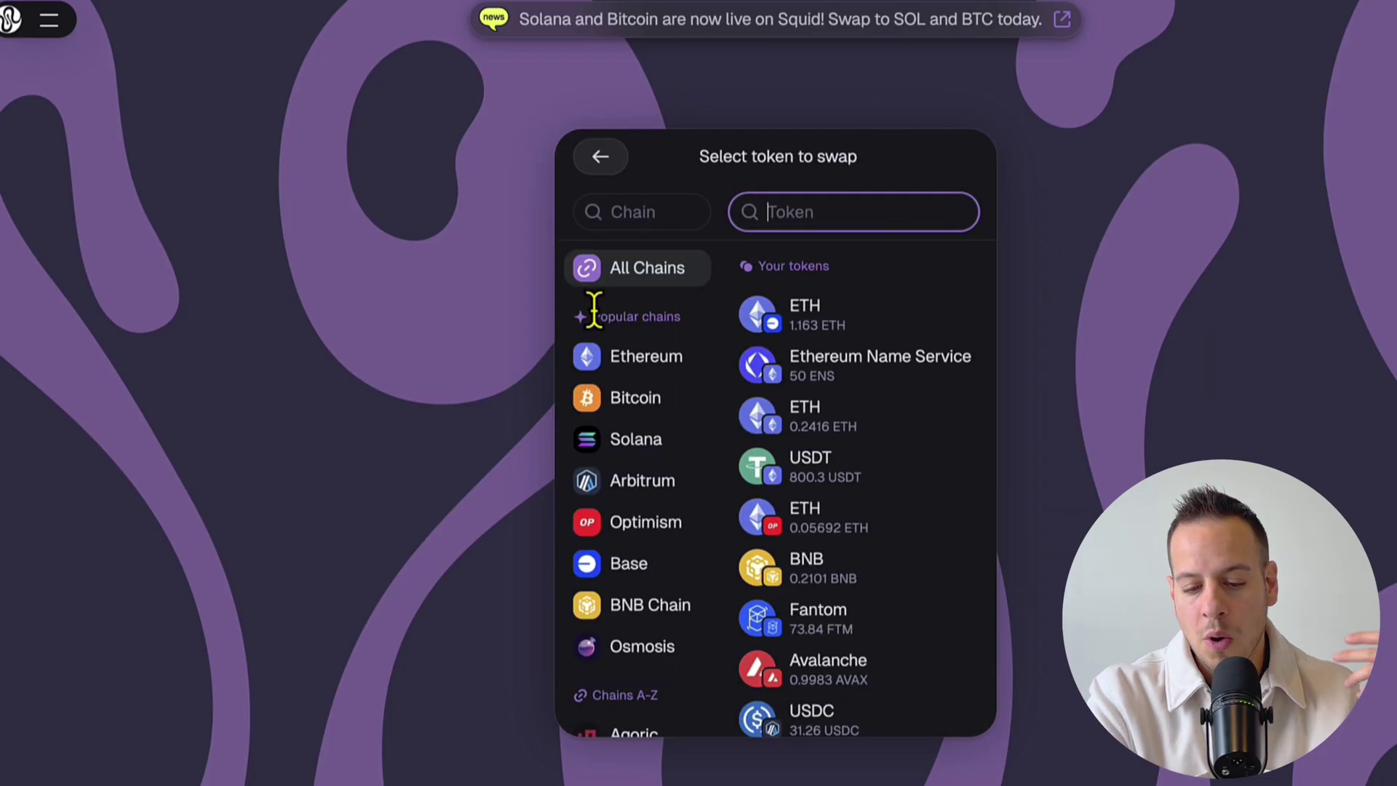
click(621, 367)
click(804, 373)
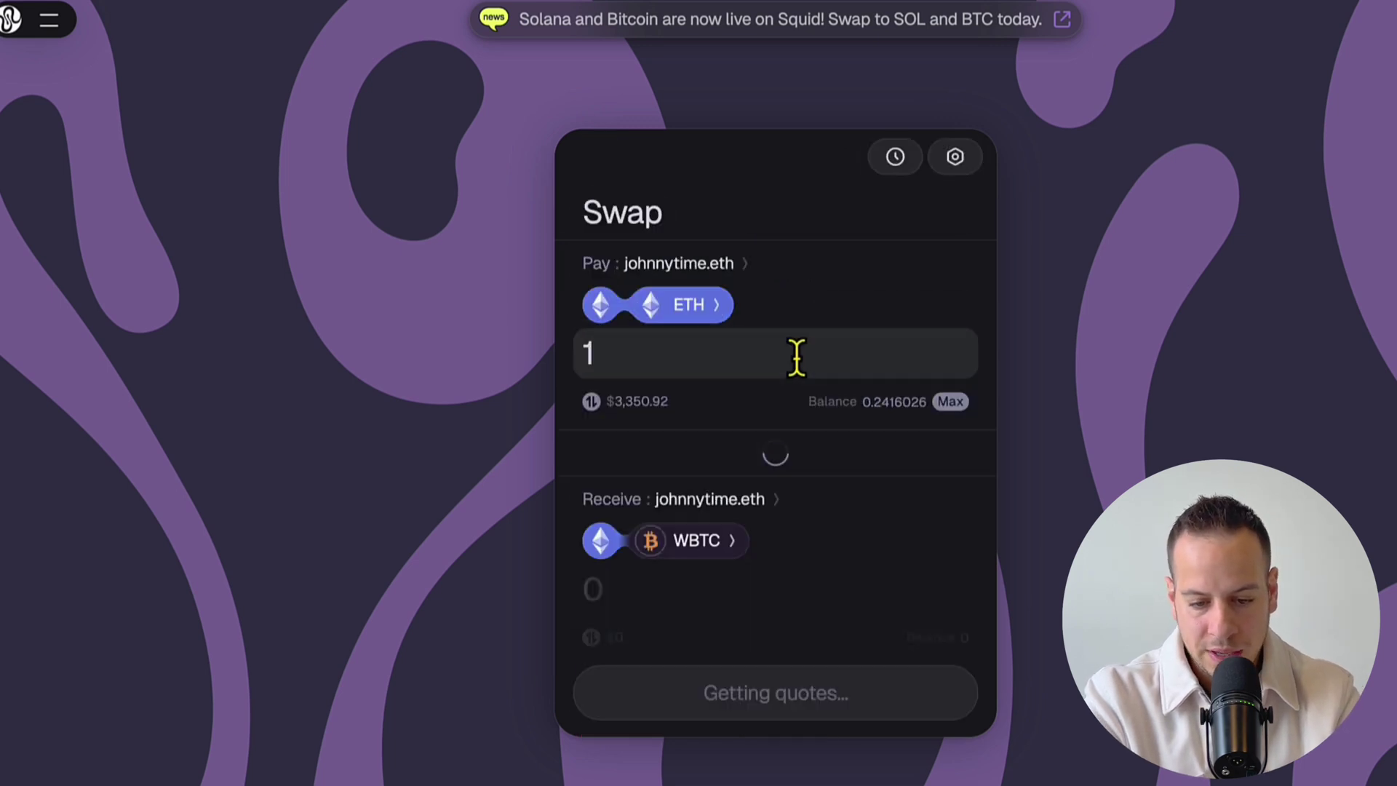
click(603, 540)
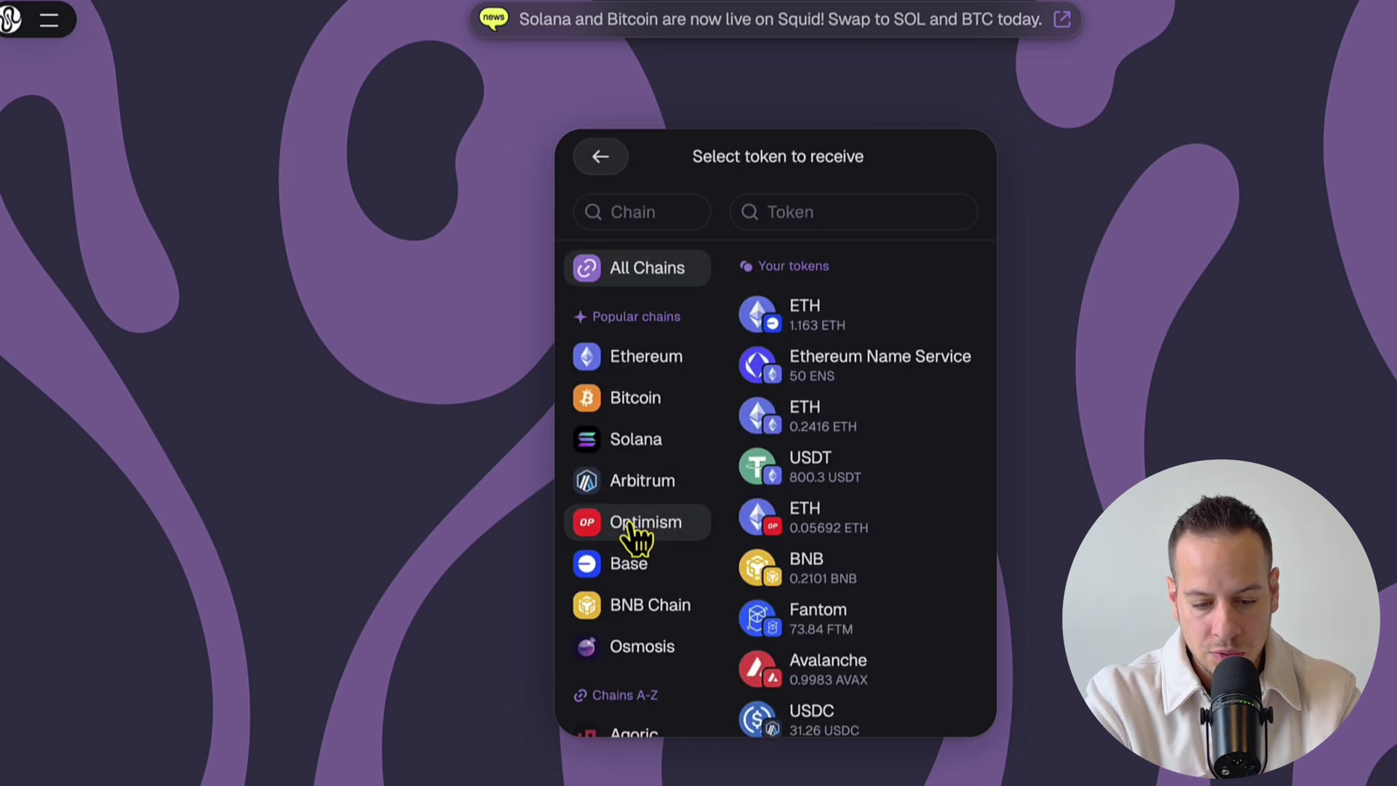
click(629, 524)
click(771, 320)
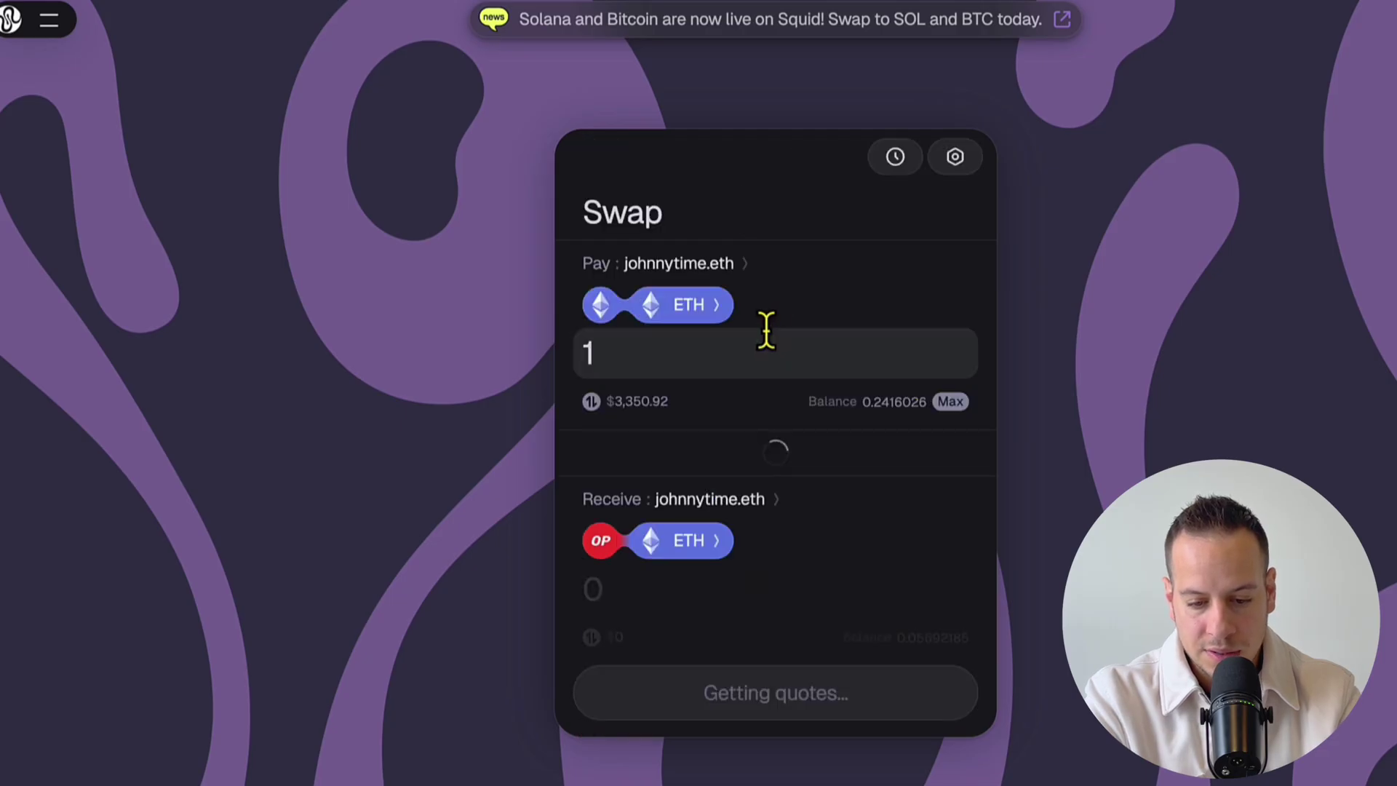
Check the 1 ETH quote of about 0.99916863 ETH and its route, then view pay tokens.
click(633, 349)
drag(647, 586, 735, 585)
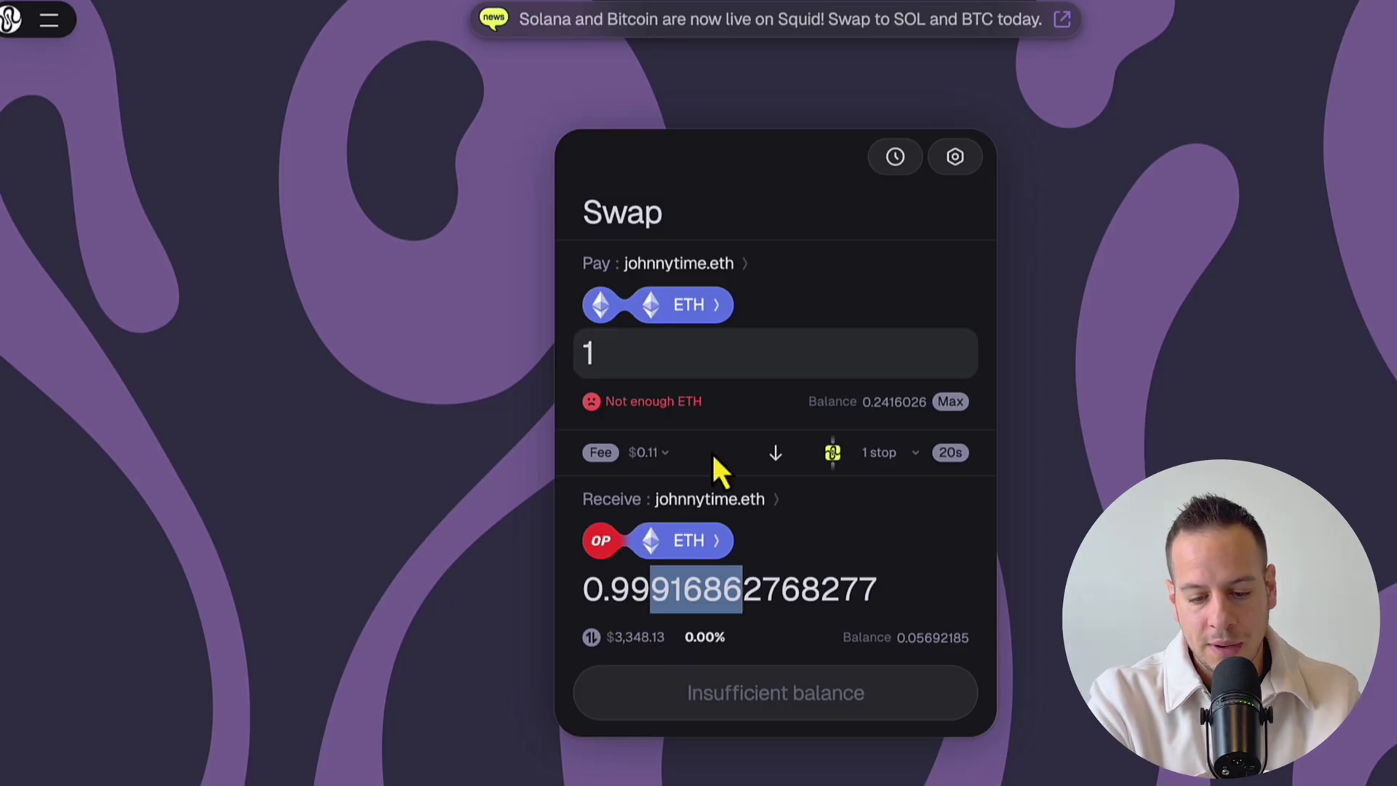
click(953, 469)
click(822, 700)
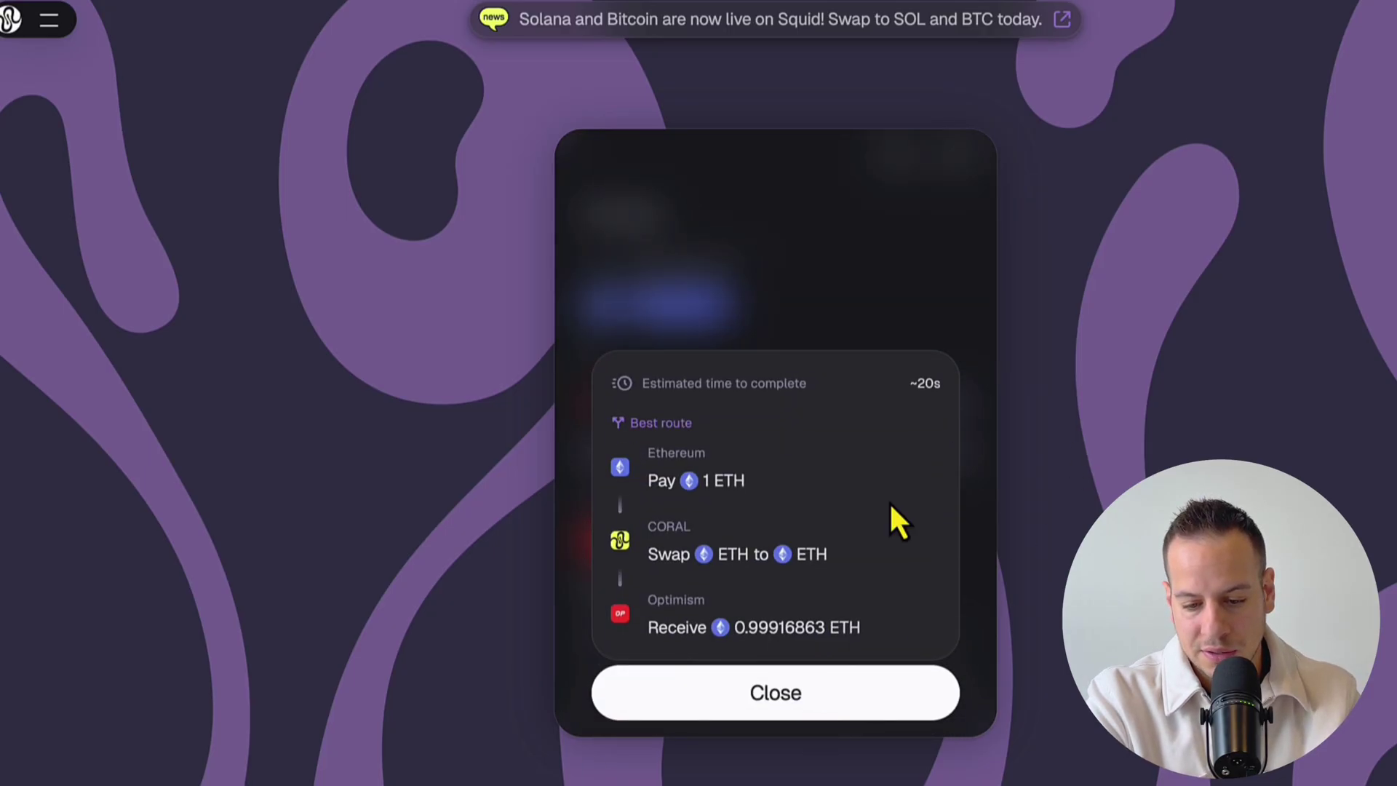
click(617, 300)
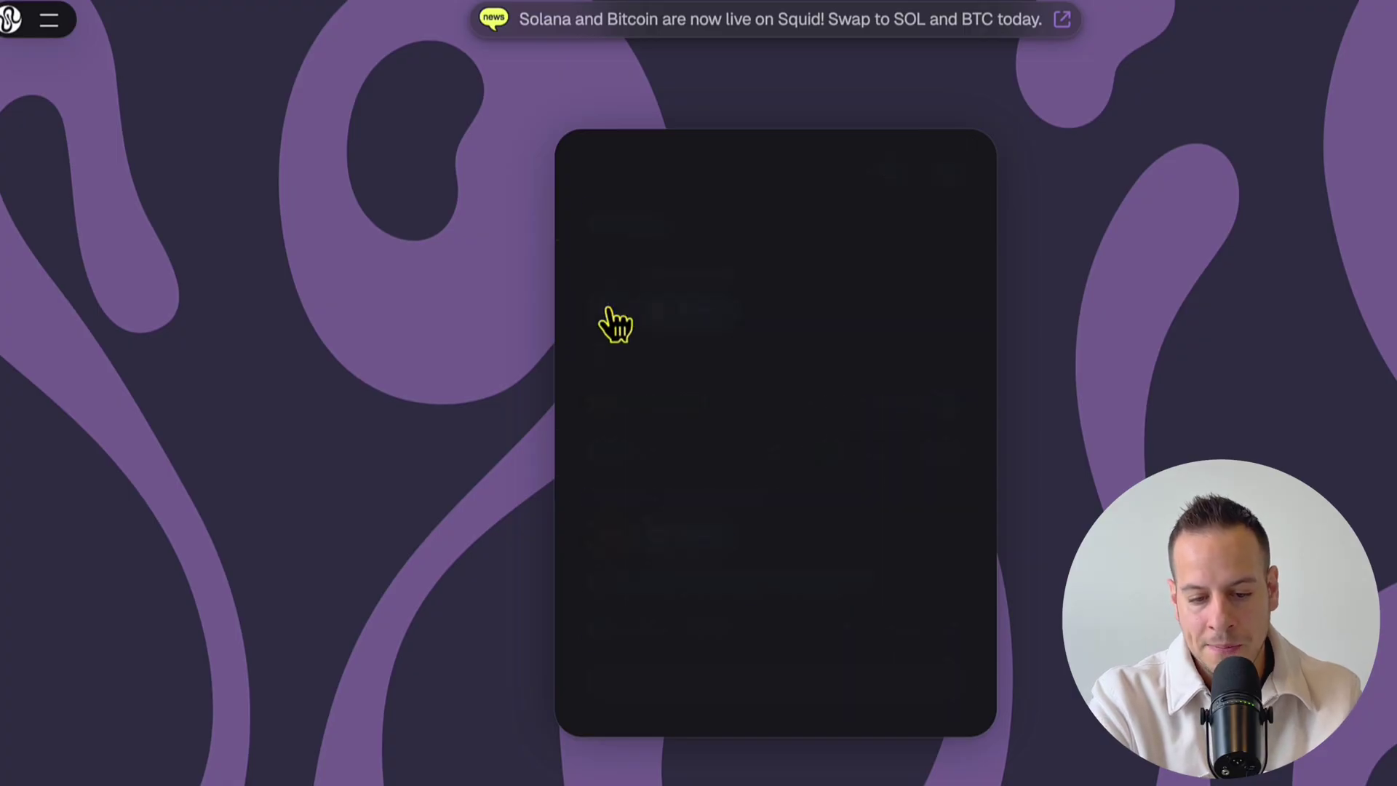
Scroll the supported chains list, then close the token selector to return to the ETH swap.
scroll(664, 598, down, 5)
scroll(665, 593, down, 15)
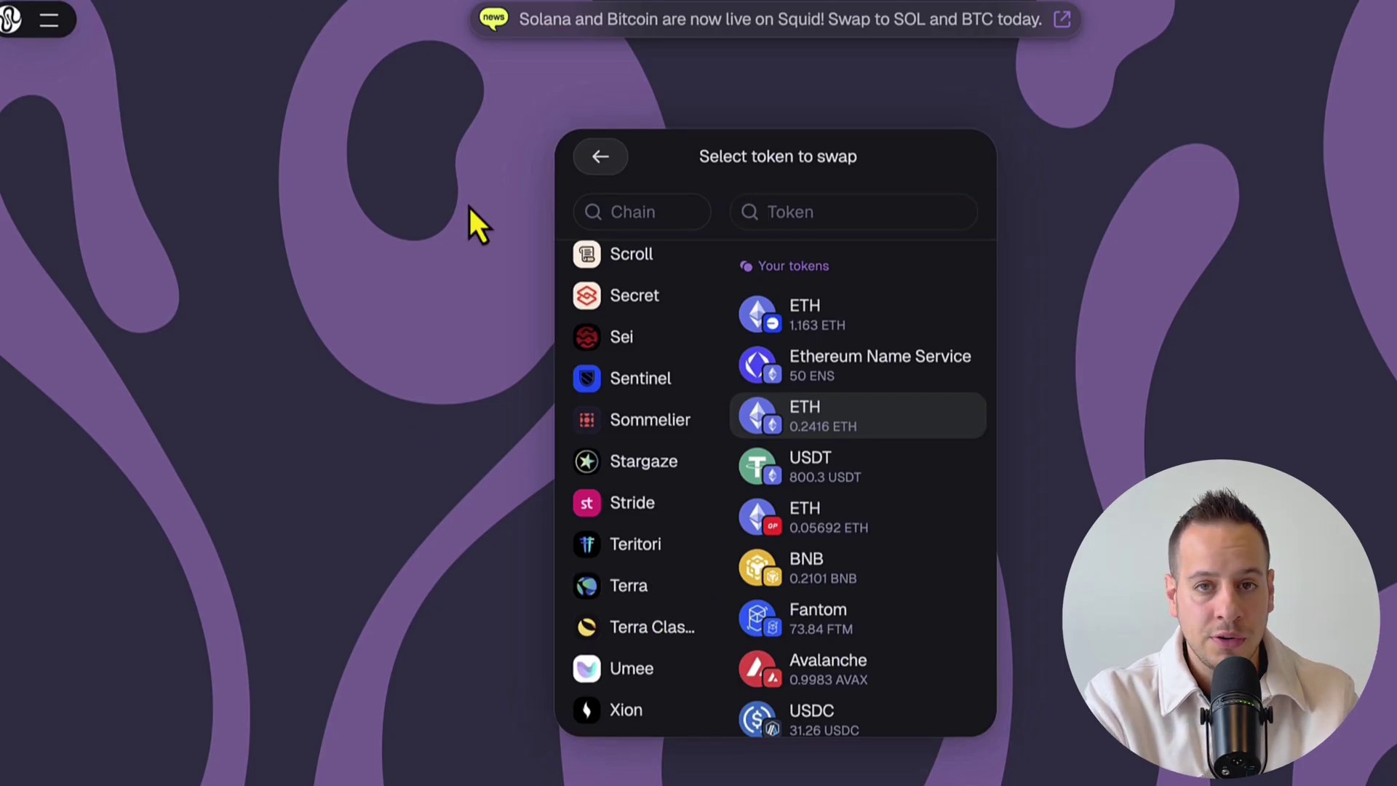
click(595, 160)
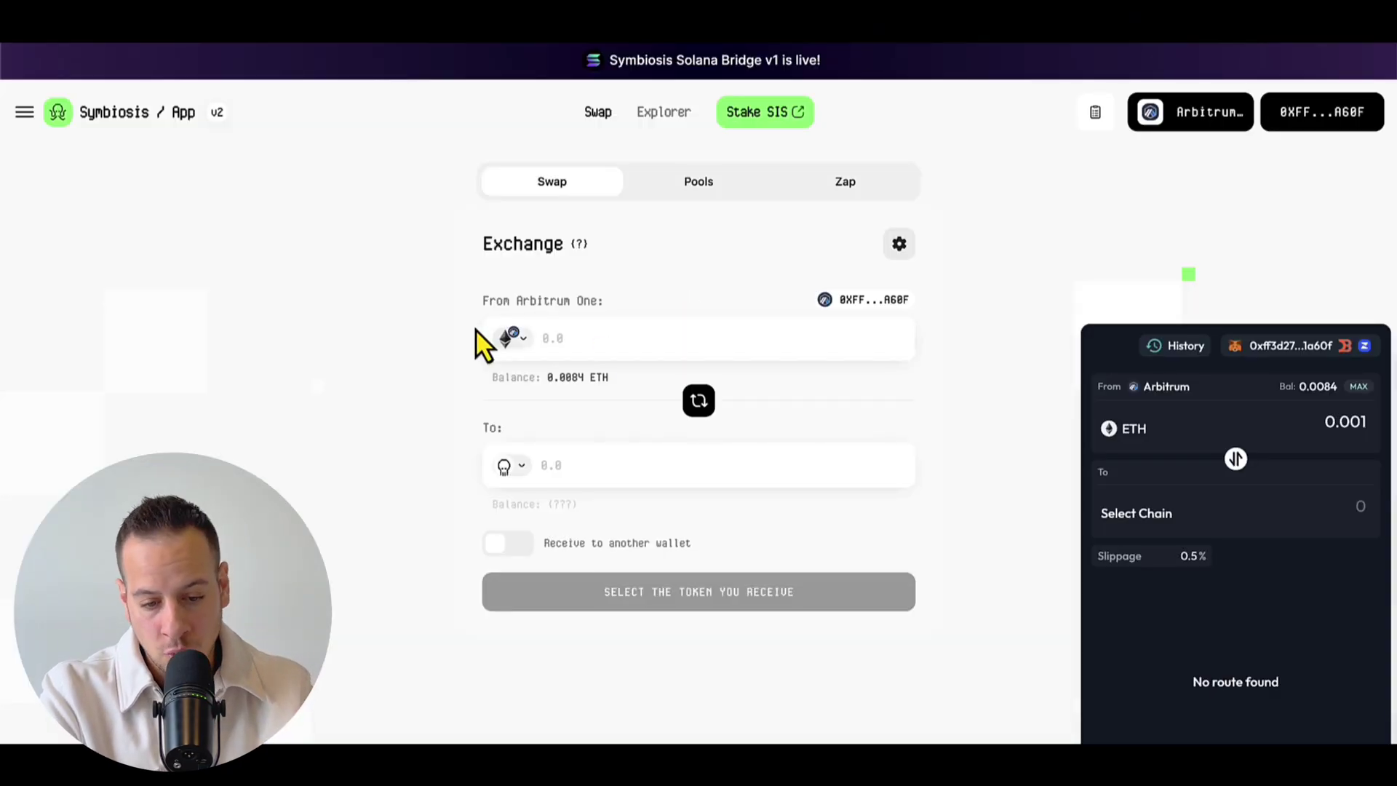
Open Symbiosis's Transfer From picker to list the source networks and tokens.
click(510, 342)
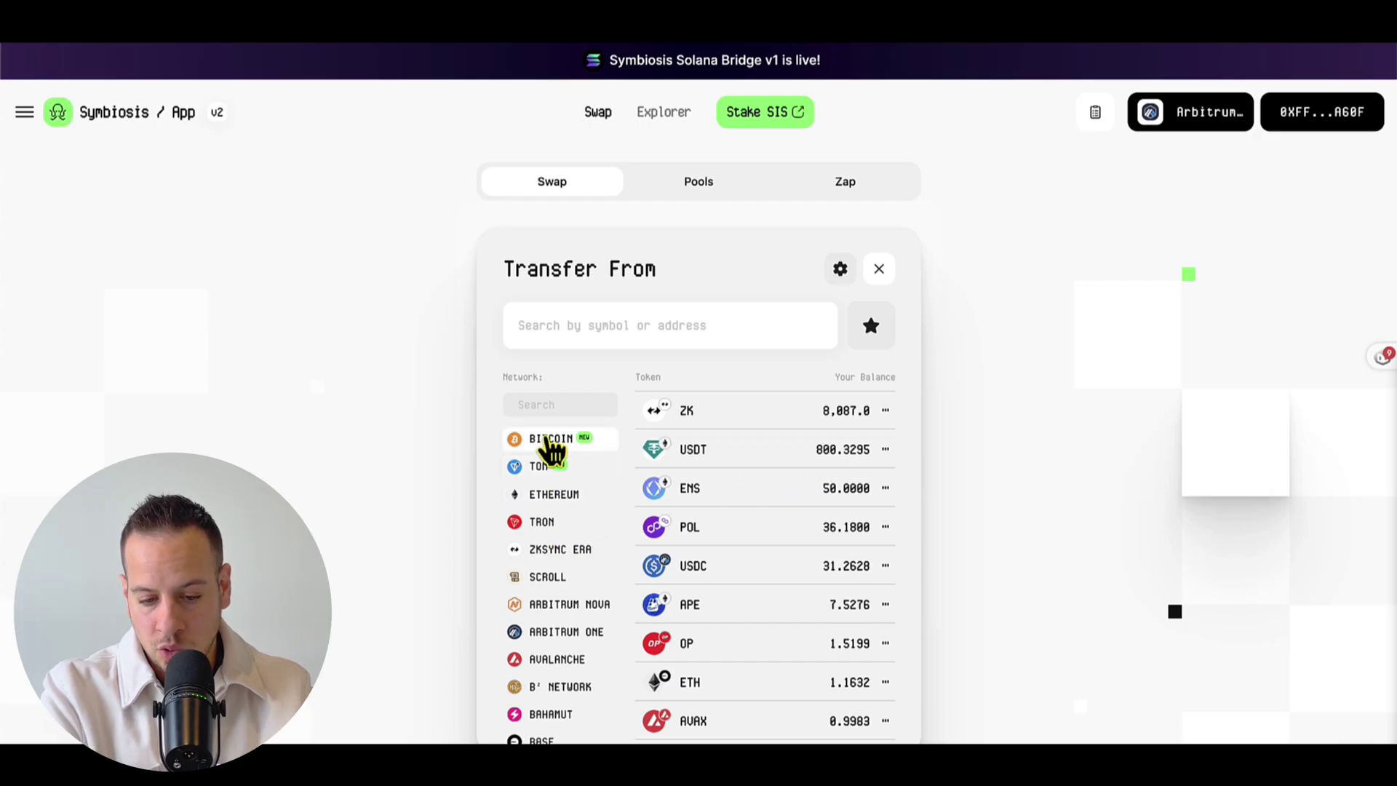
Set Bitcoin as the source and BTCB on BNB as the destination, with amount 1.
click(562, 440)
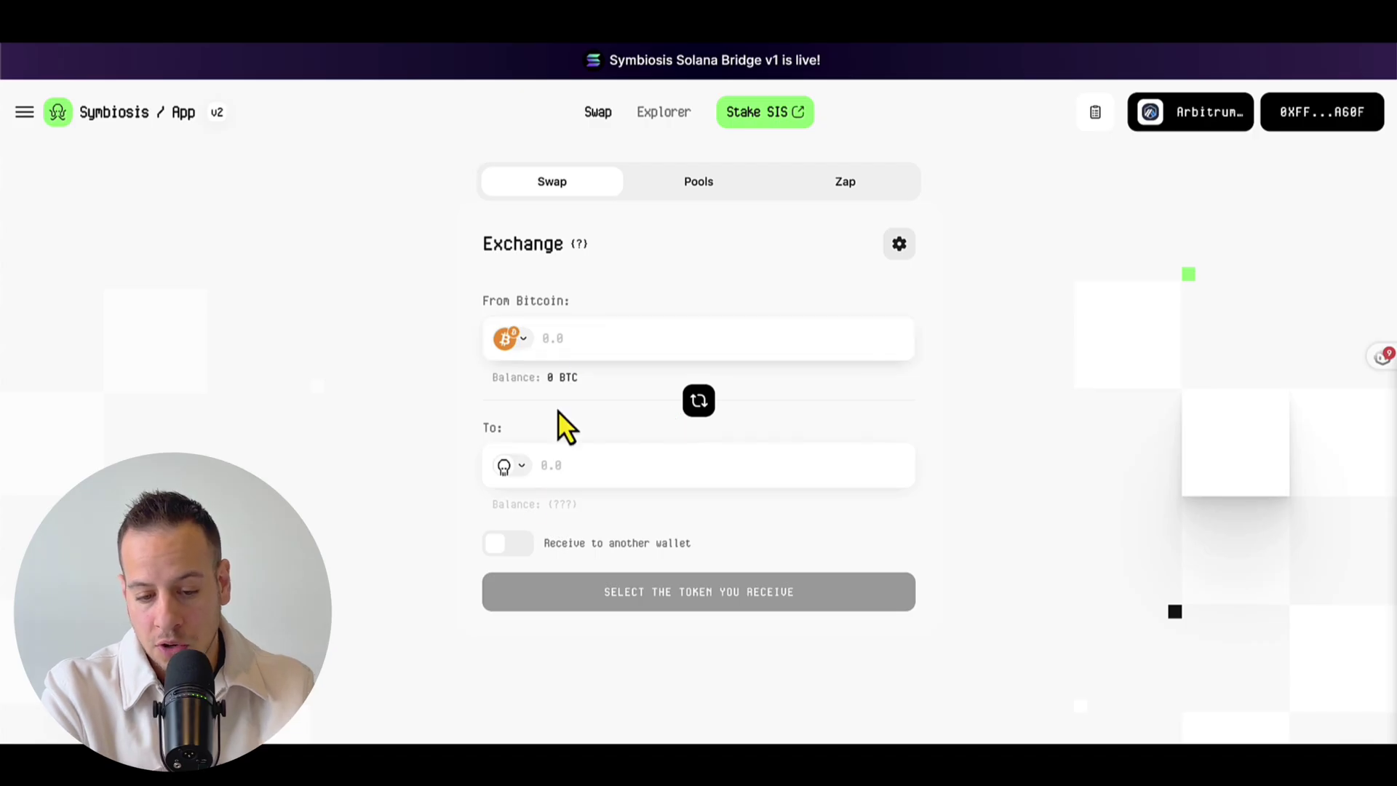
click(524, 469)
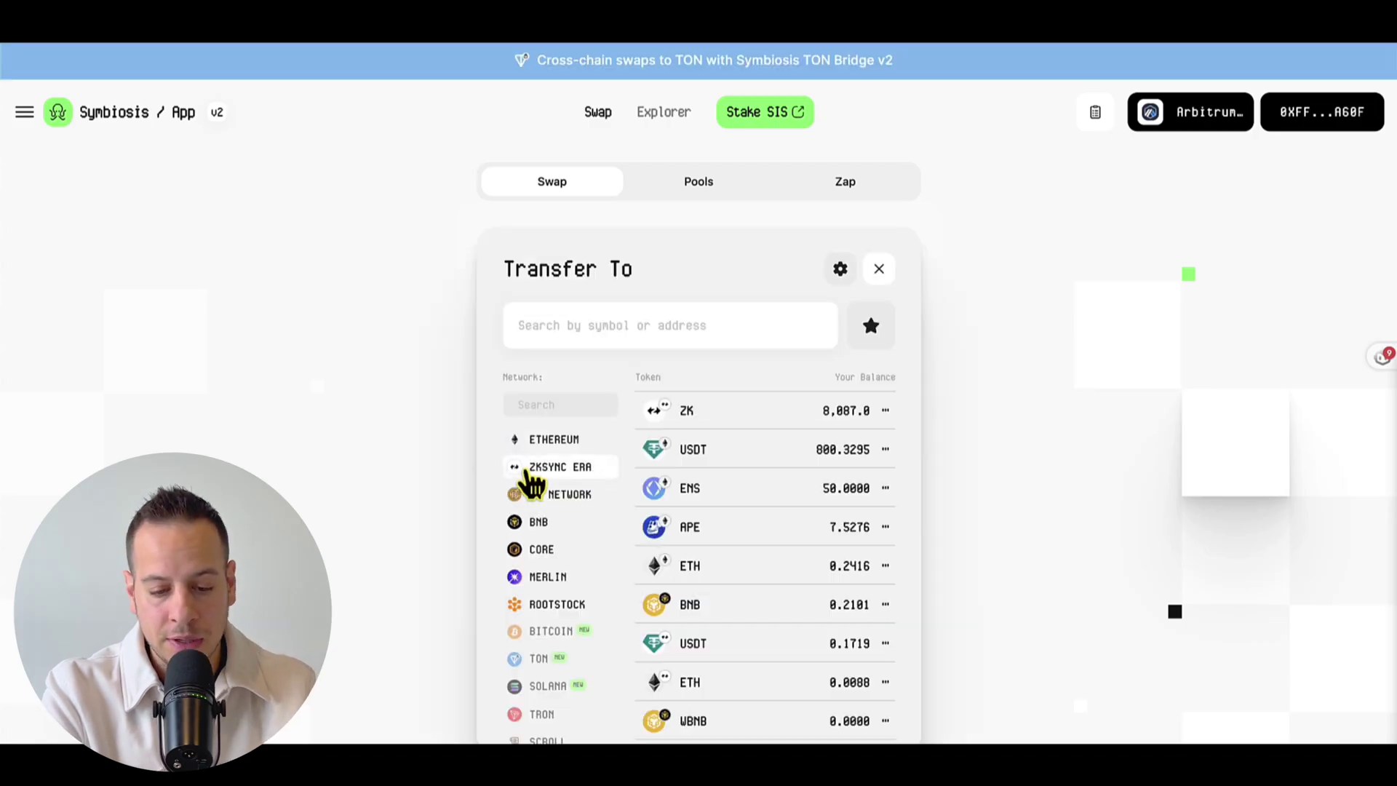
click(542, 521)
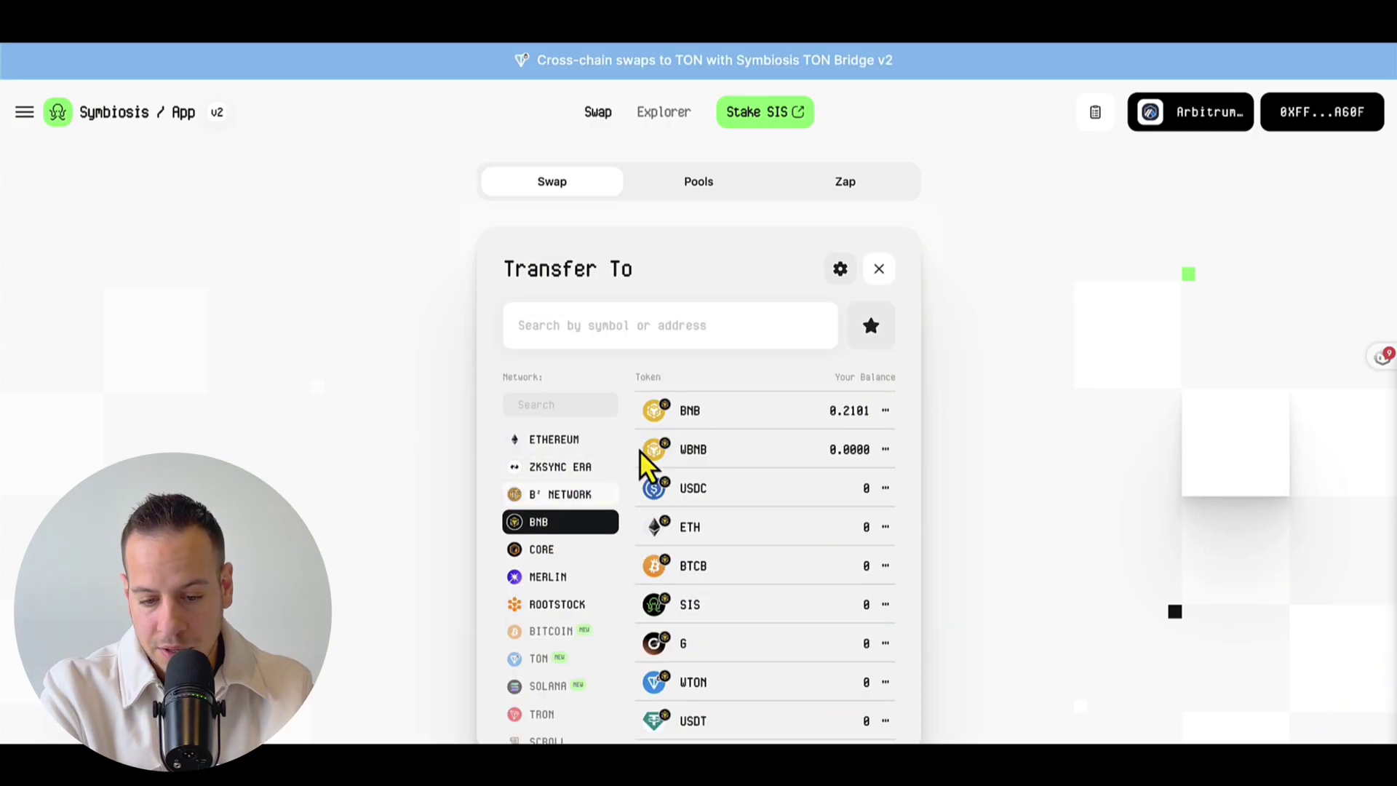
click(692, 569)
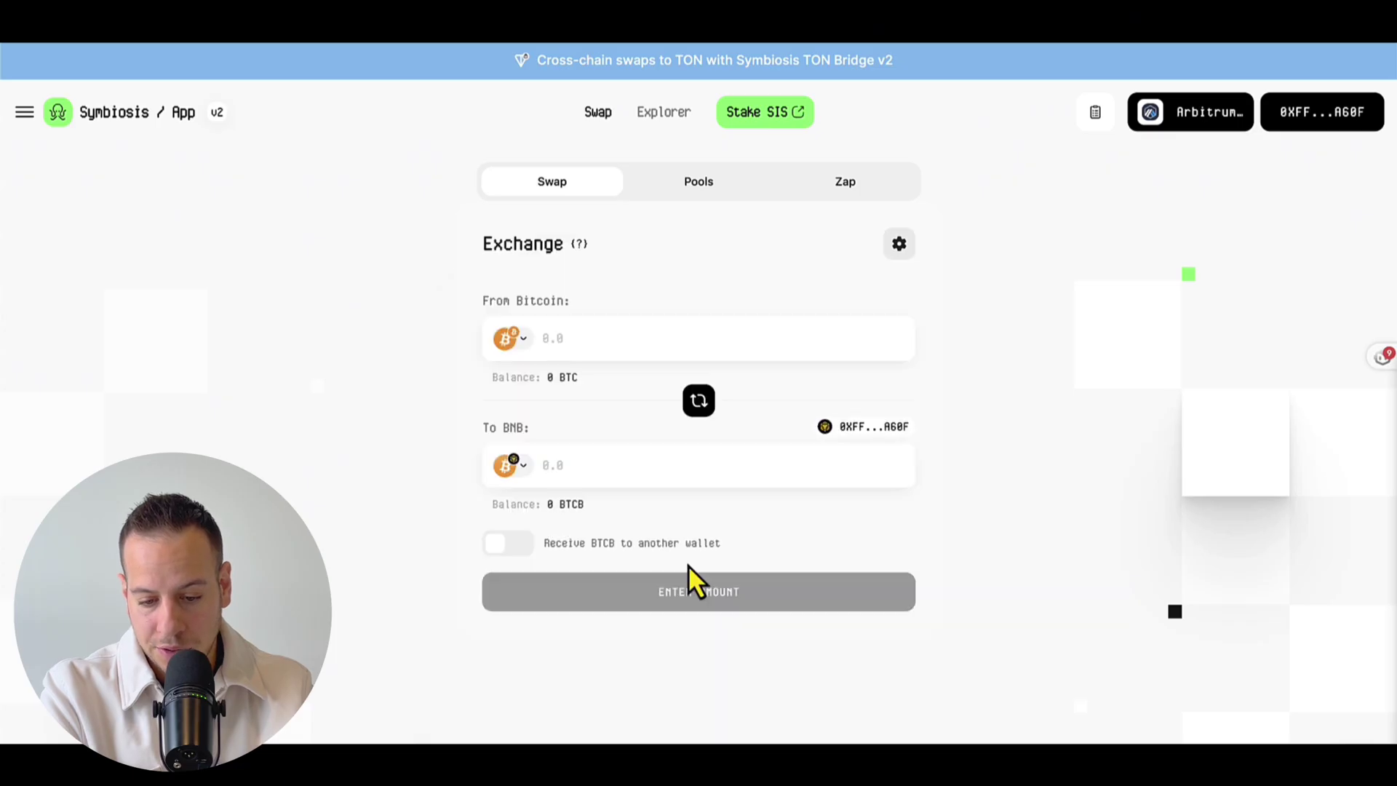
click(644, 325)
text(1)
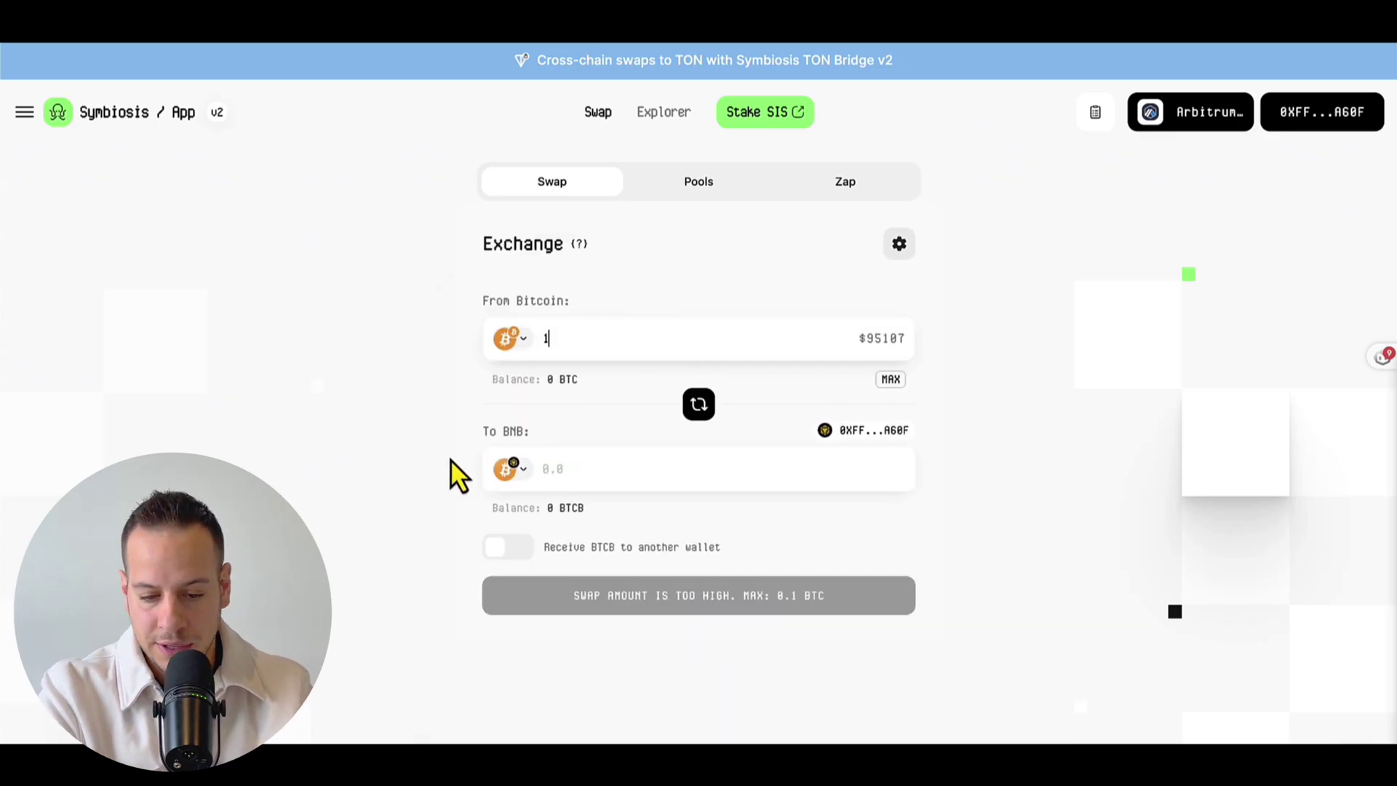
Search destination tokens for 'wbtc' on Ethereum, then on BNB, where none appear.
click(509, 476)
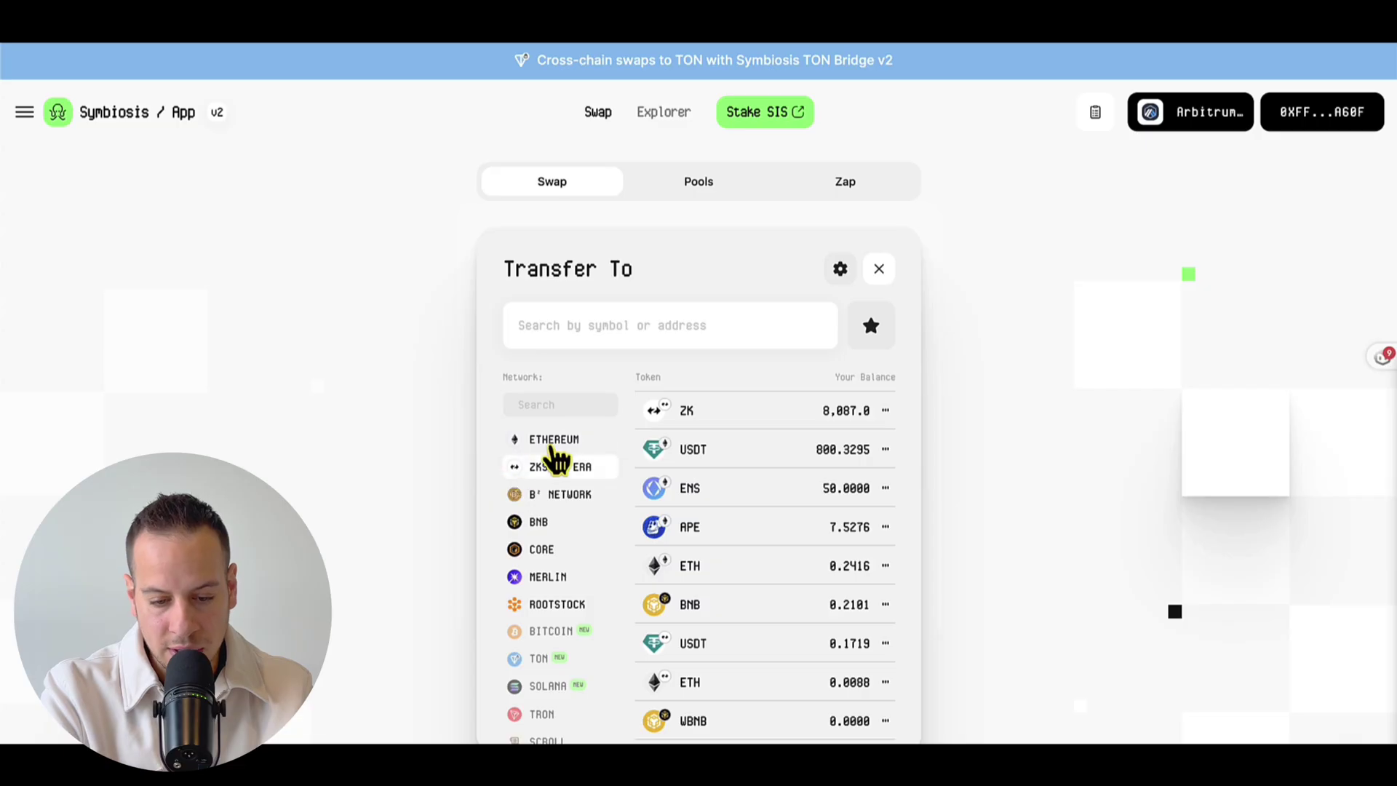
click(555, 440)
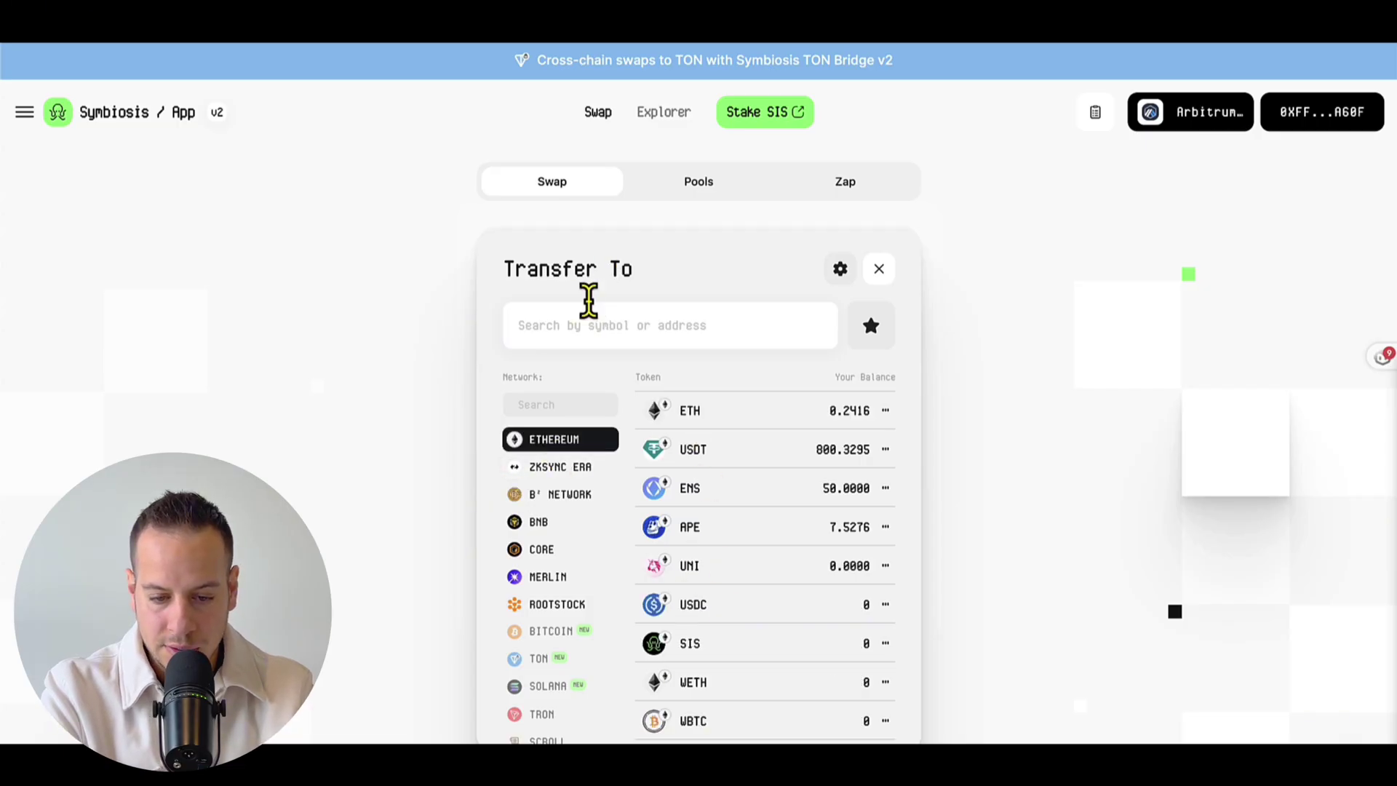
click(564, 324)
text(wbtc)
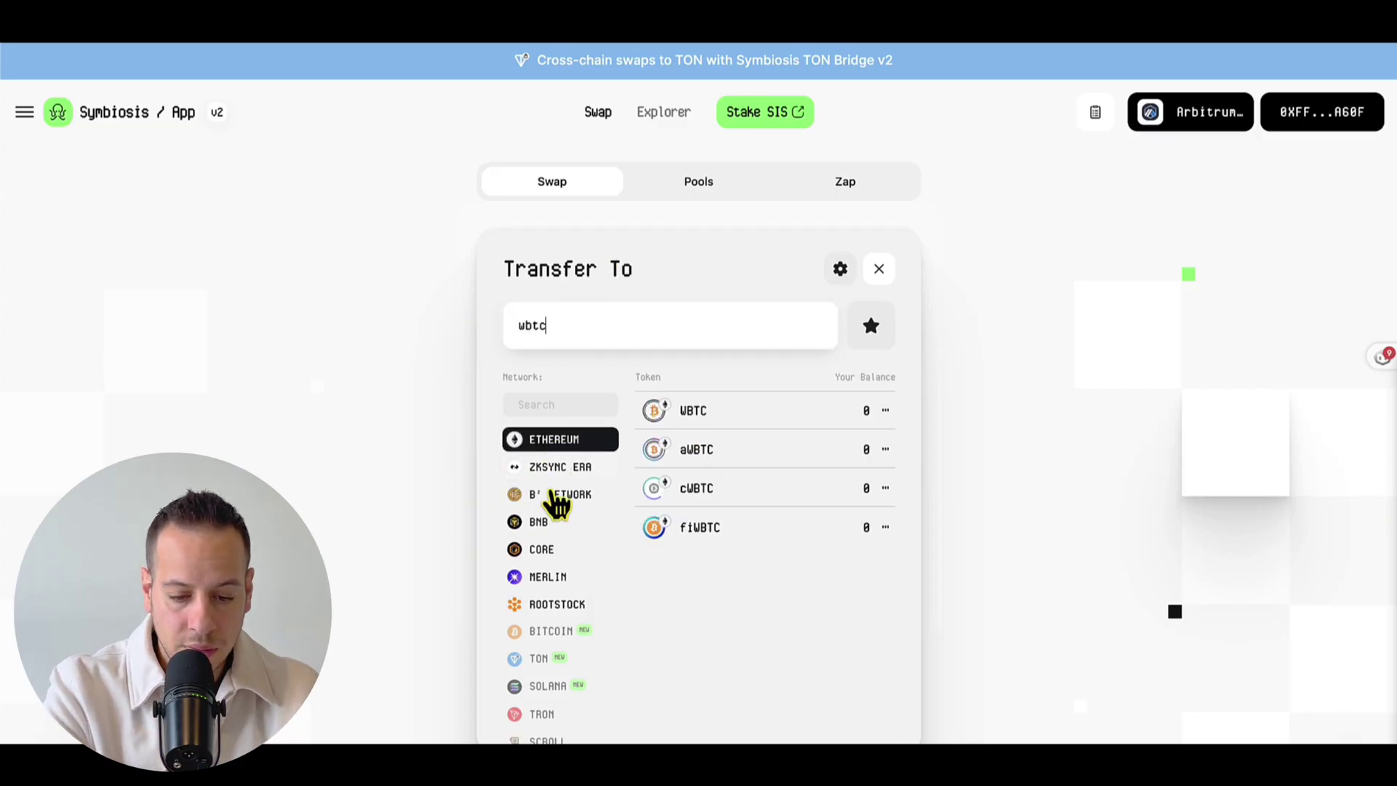
click(523, 522)
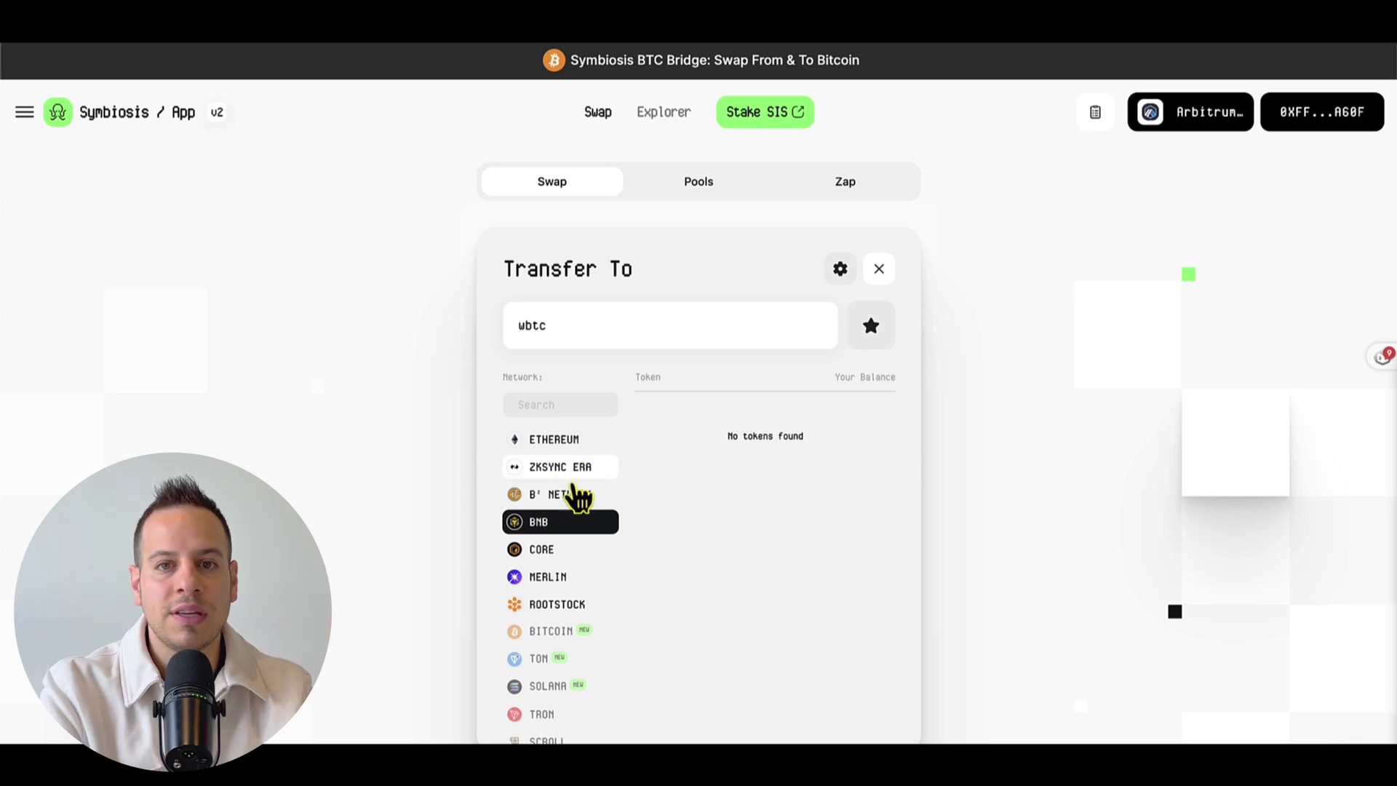
click(596, 327)
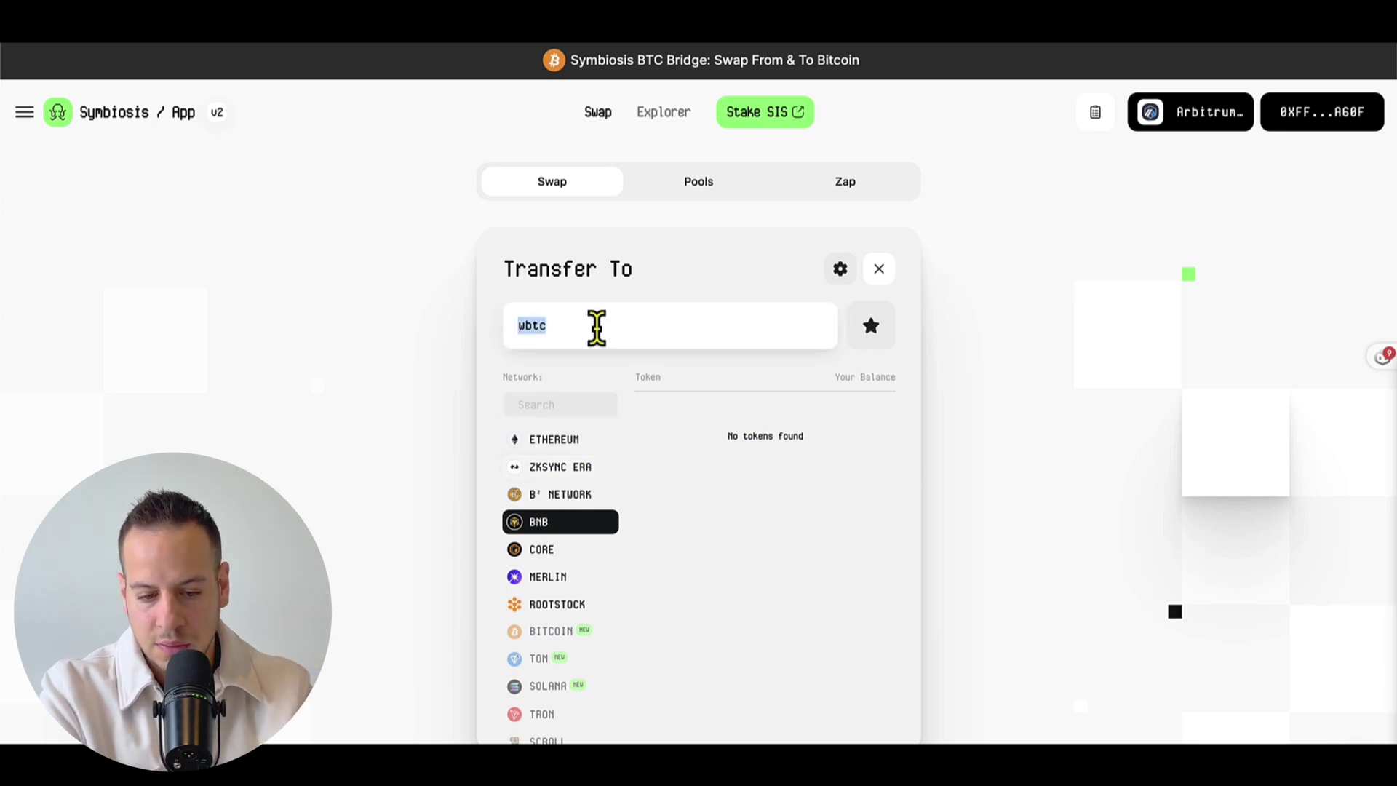
Pick USDT on BNB via a 'usd' search and change the BTC amount to 0.1.
key(BackSpace)
scroll(700, 618, down, 1)
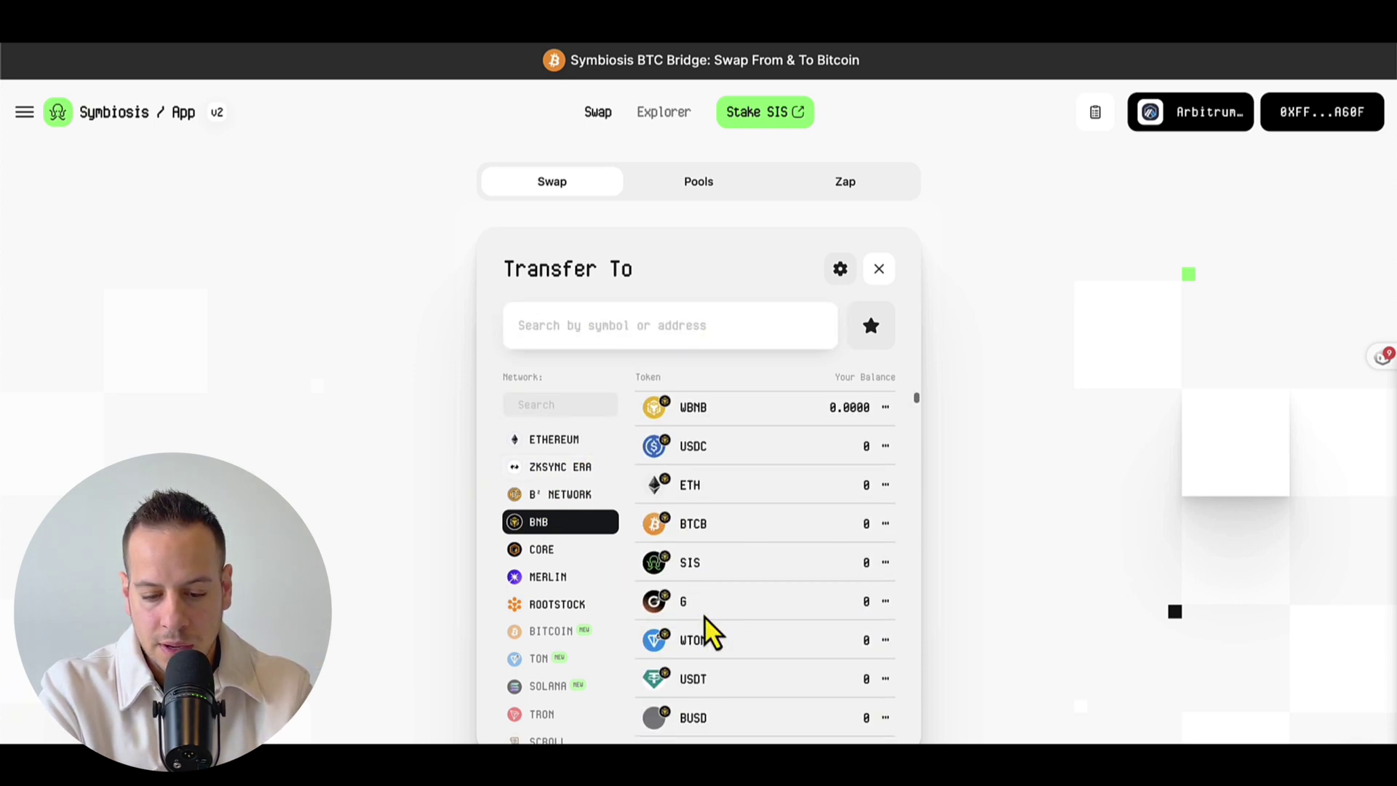
text(usd)
click(695, 407)
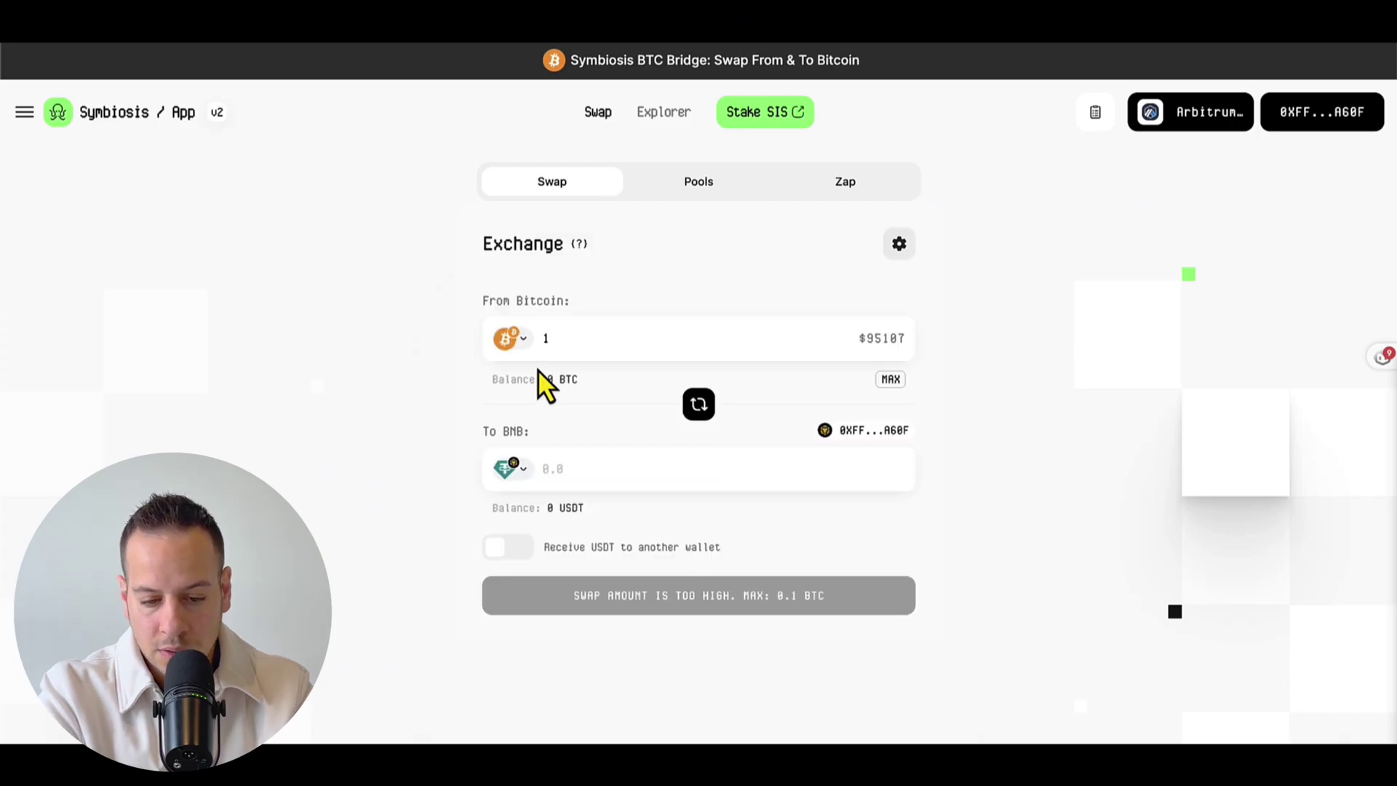
double_click(637, 342)
text(0.1)
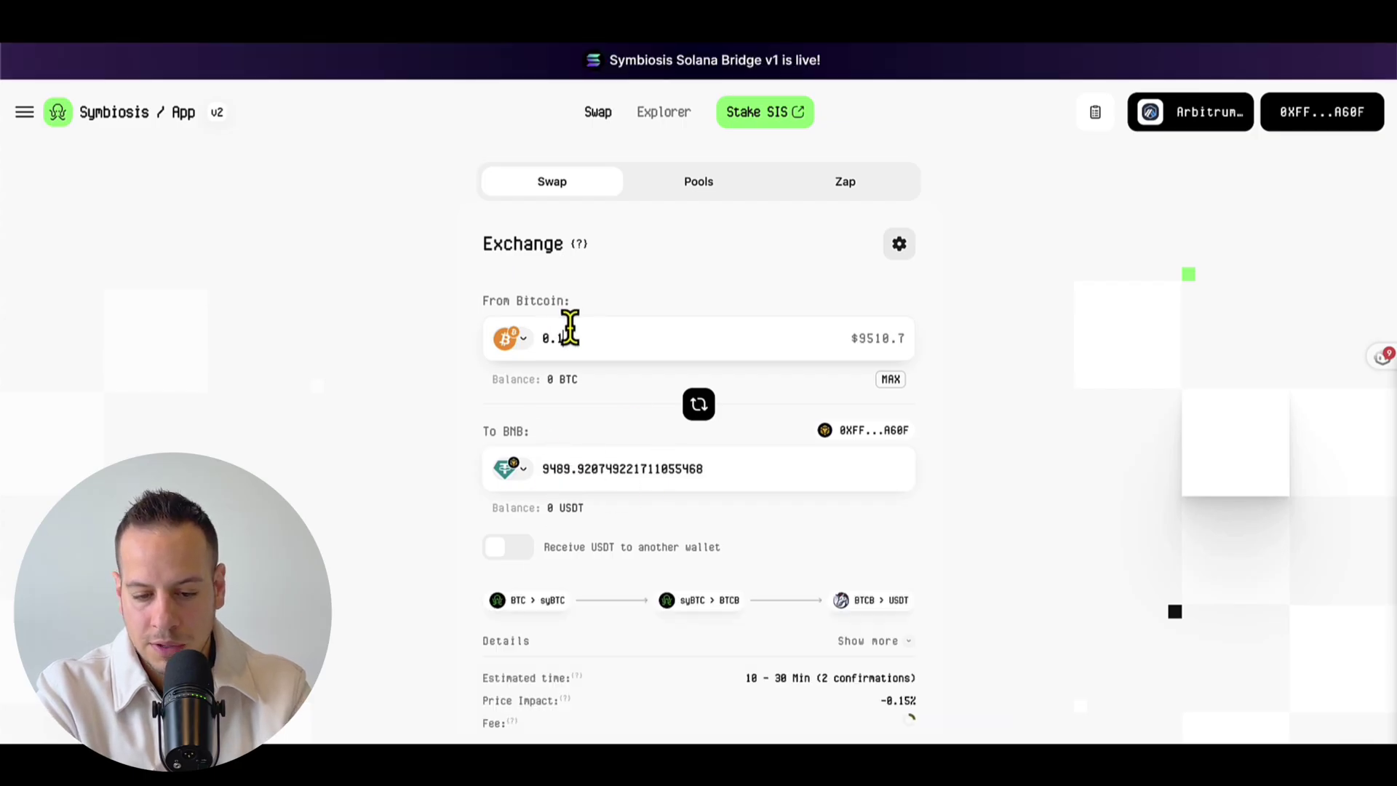
Review the quote: about 9489.92 USDT, -0.15% price impact and a $6.43 fee.
drag(554, 471, 720, 471)
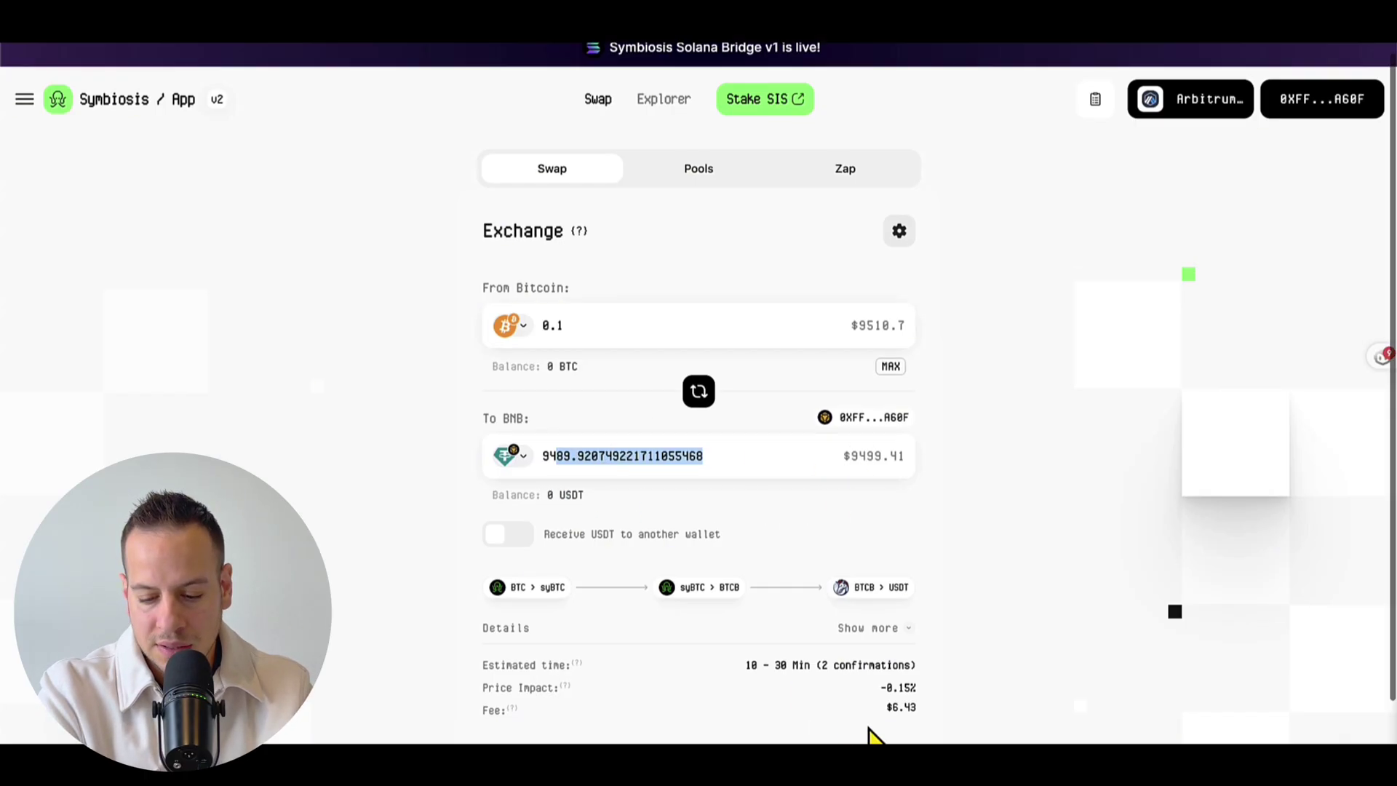
scroll(867, 739, down, 1)
drag(879, 662, 931, 705)
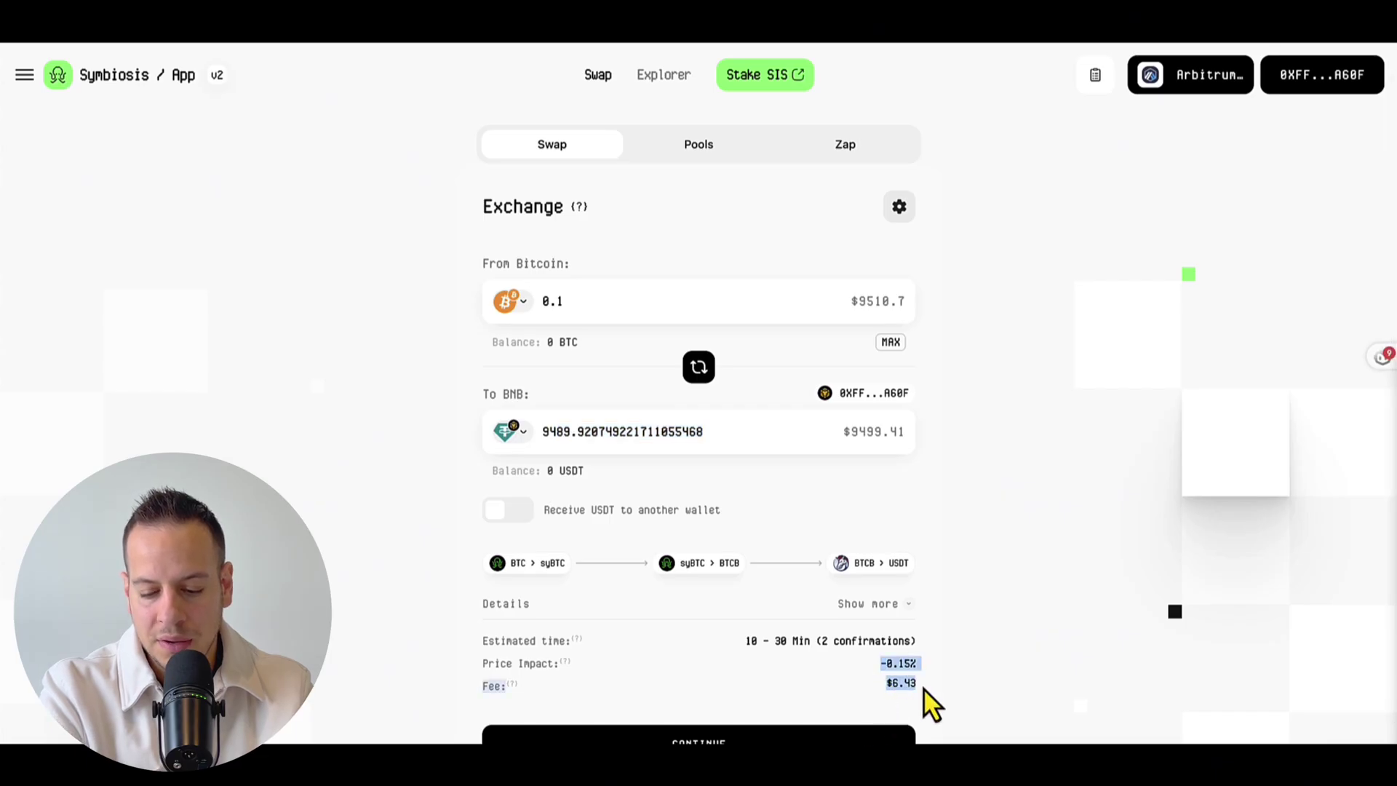
scroll(873, 614, up, 1)
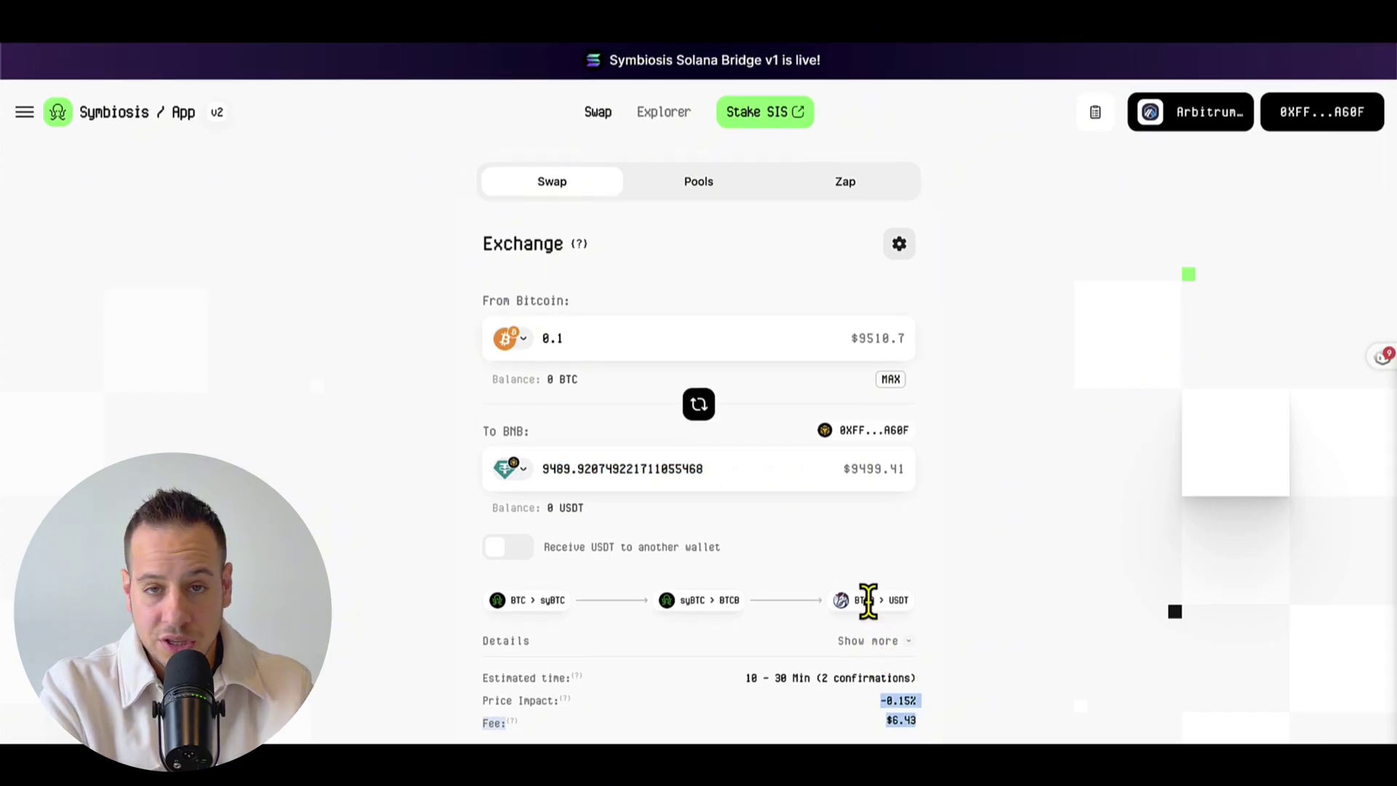
Set native BTC on Bitcoin as the source and WBTC on Ethereum as the destination.
click(511, 342)
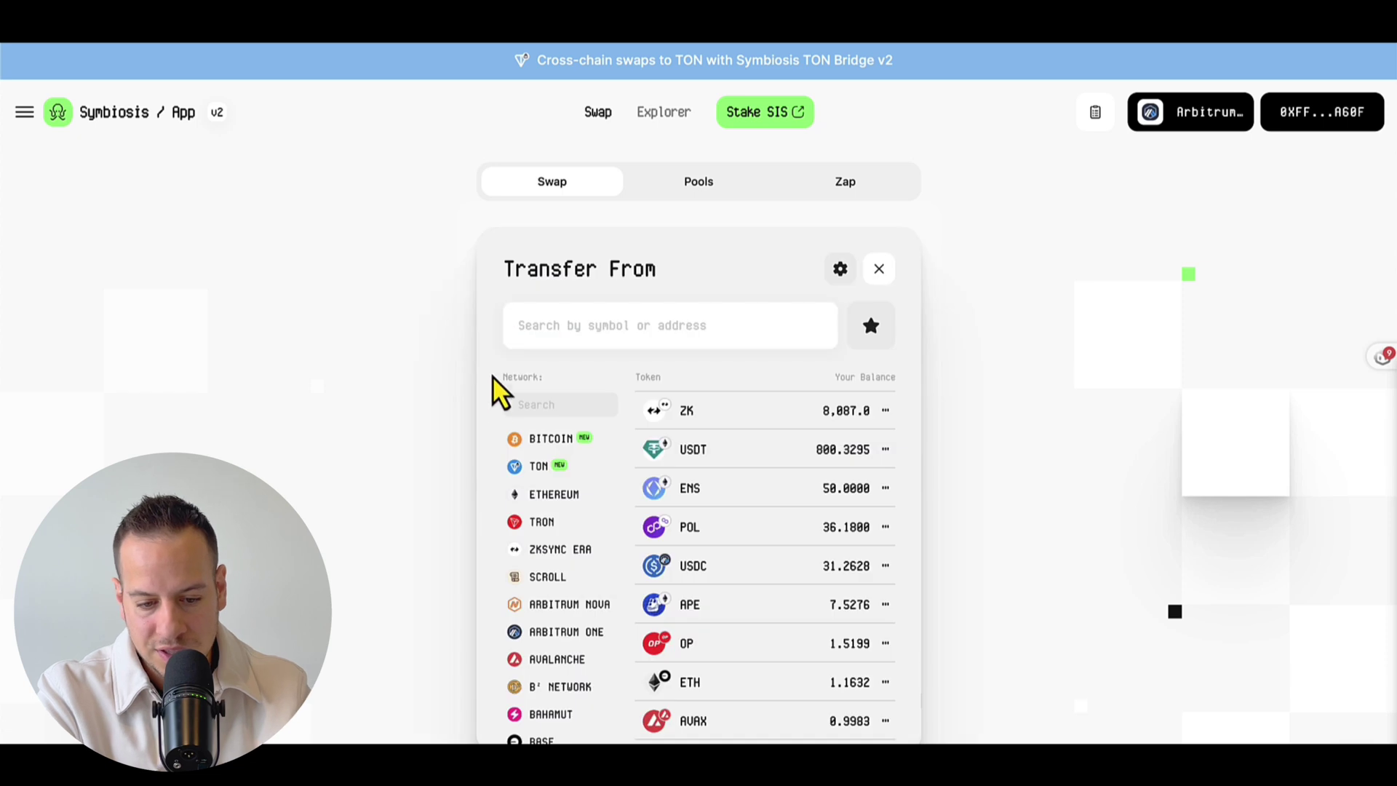
click(551, 440)
click(666, 413)
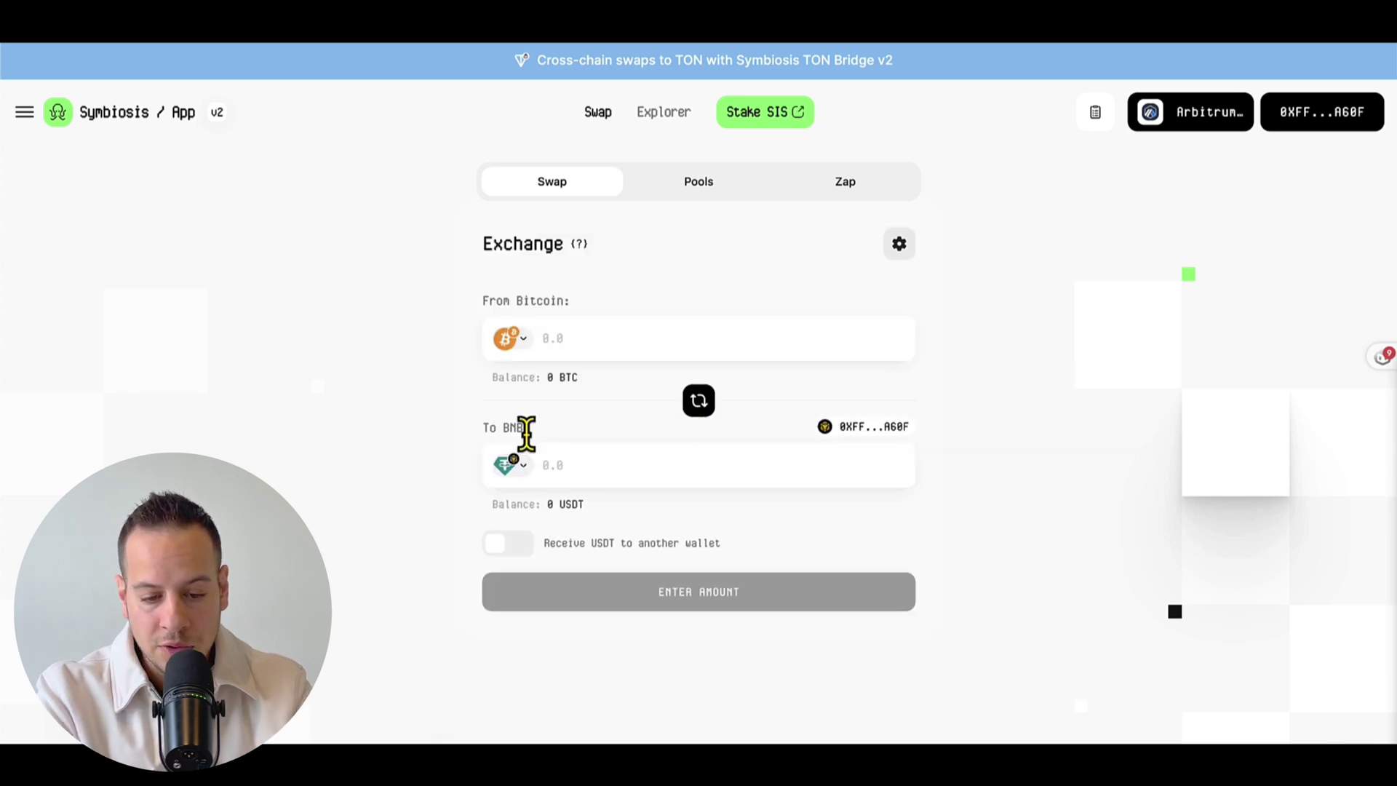
click(513, 464)
click(551, 439)
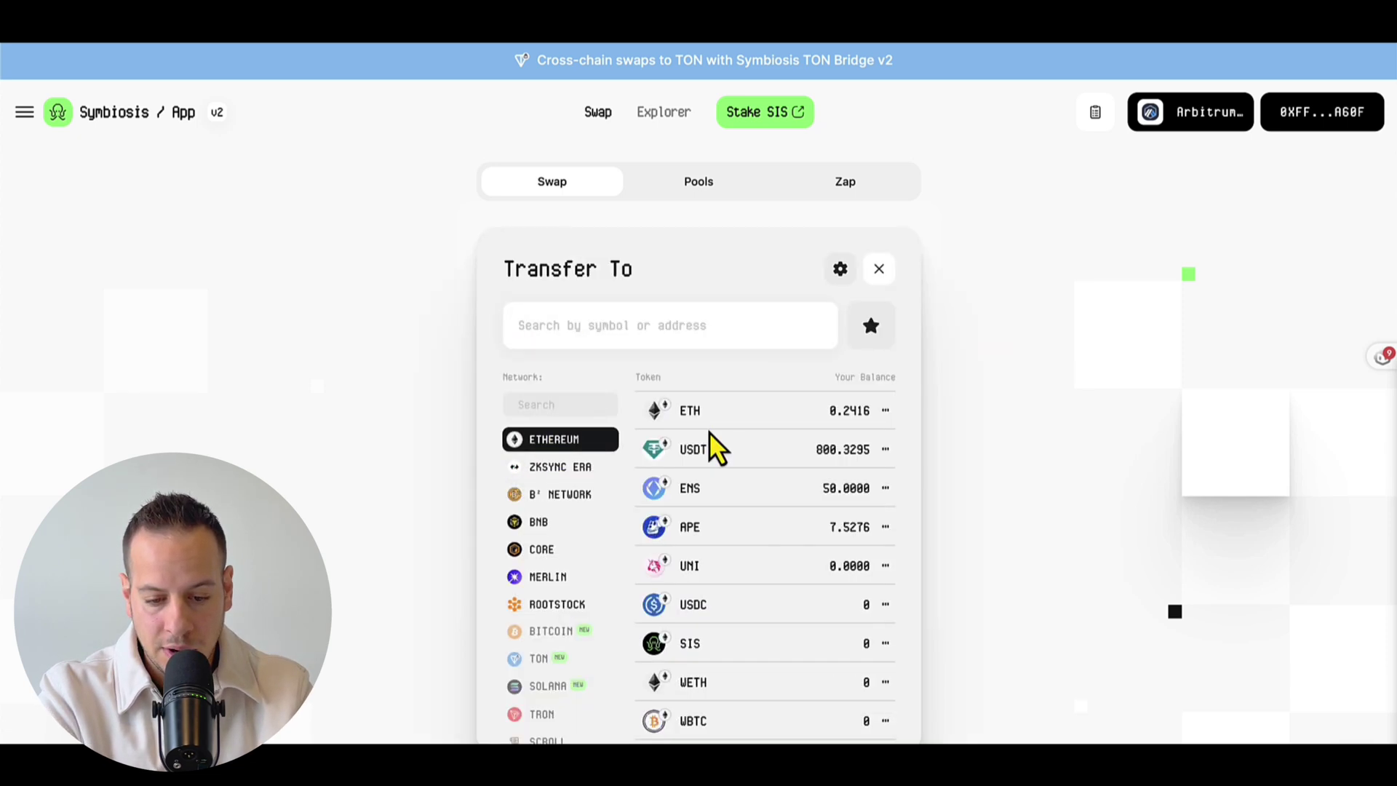
scroll(699, 626, down, 3)
click(697, 595)
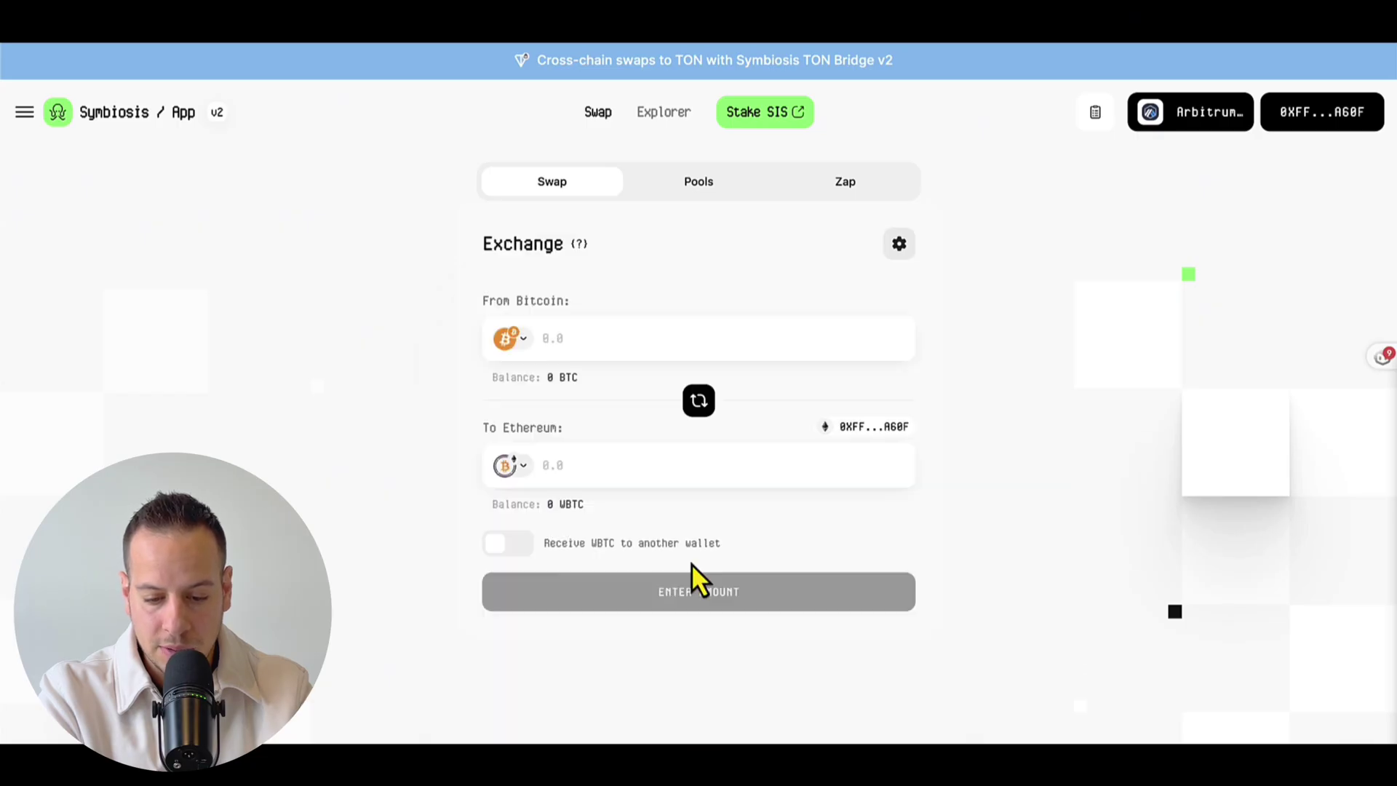
Enter 0.1 BTC and check the WBTC quote with its $8.92 fee and -1.42% impact.
click(620, 354)
text(0.1)
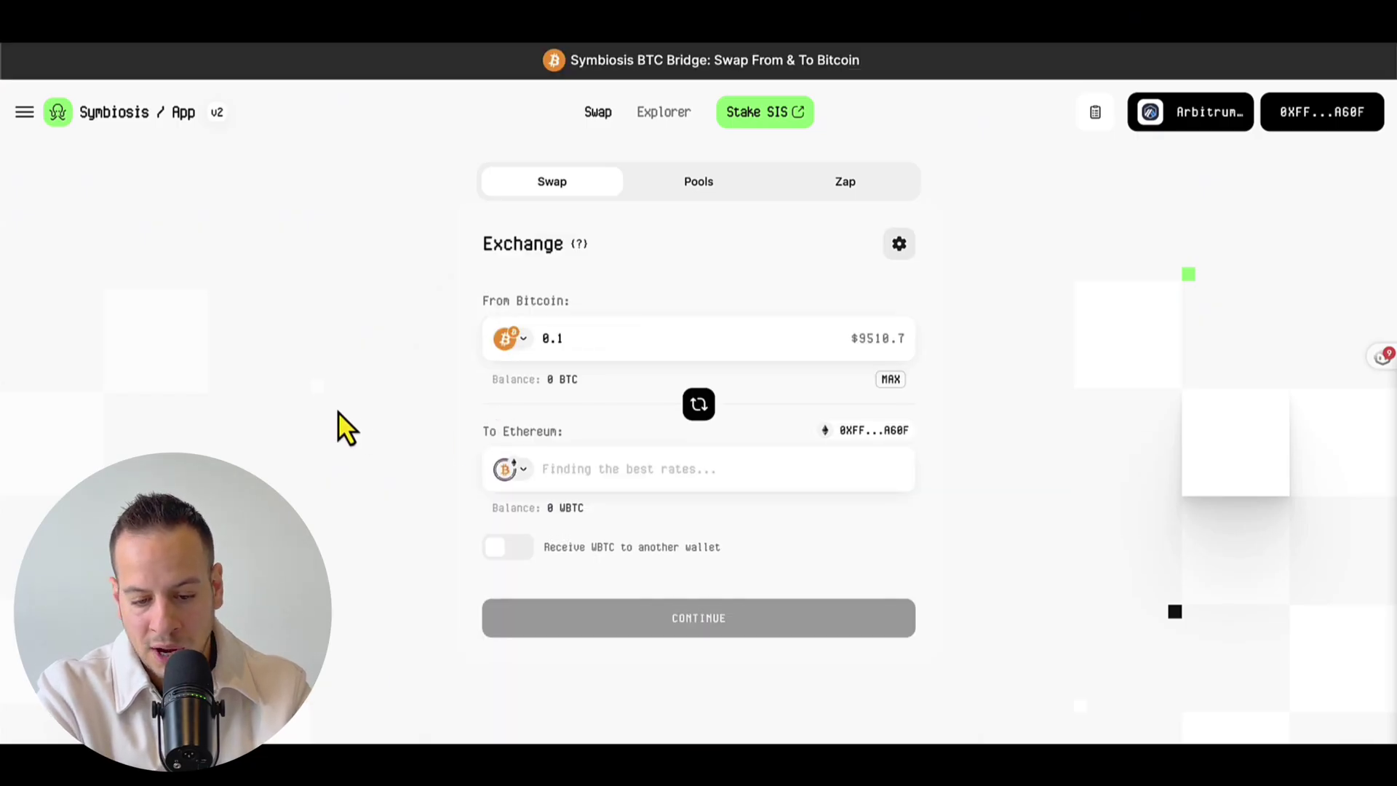
drag(545, 469, 618, 469)
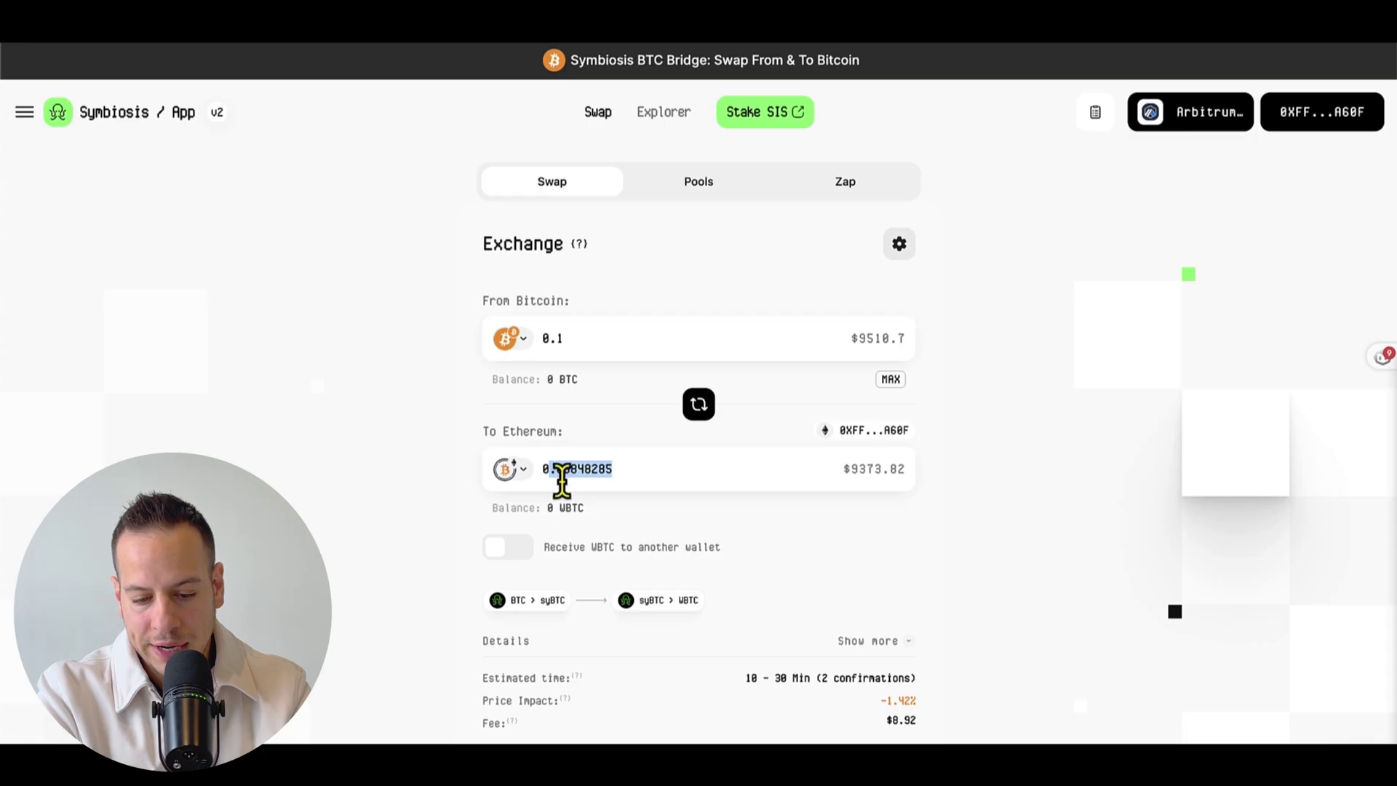
double_click(570, 468)
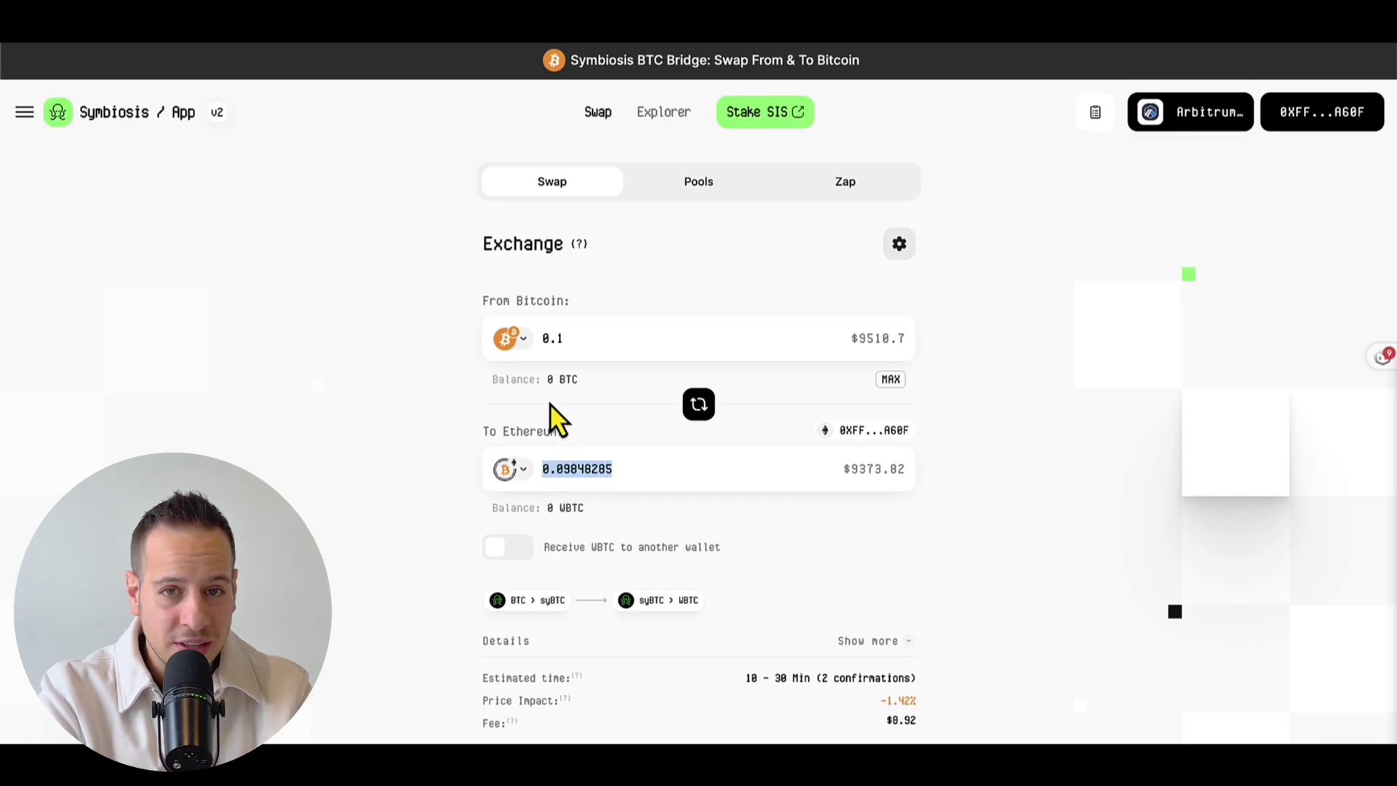
click(521, 340)
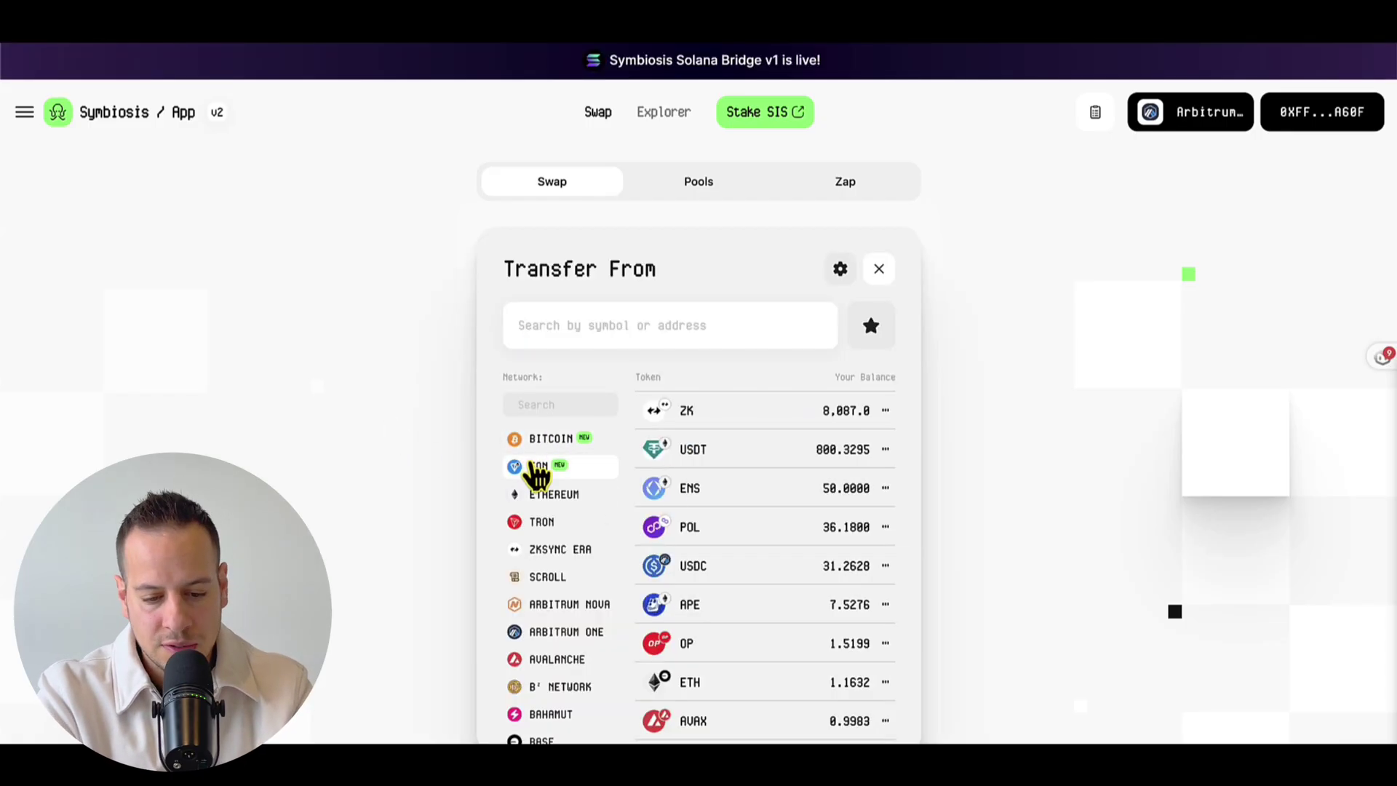
Choose USDC on Arbitrum One as the source token.
click(561, 495)
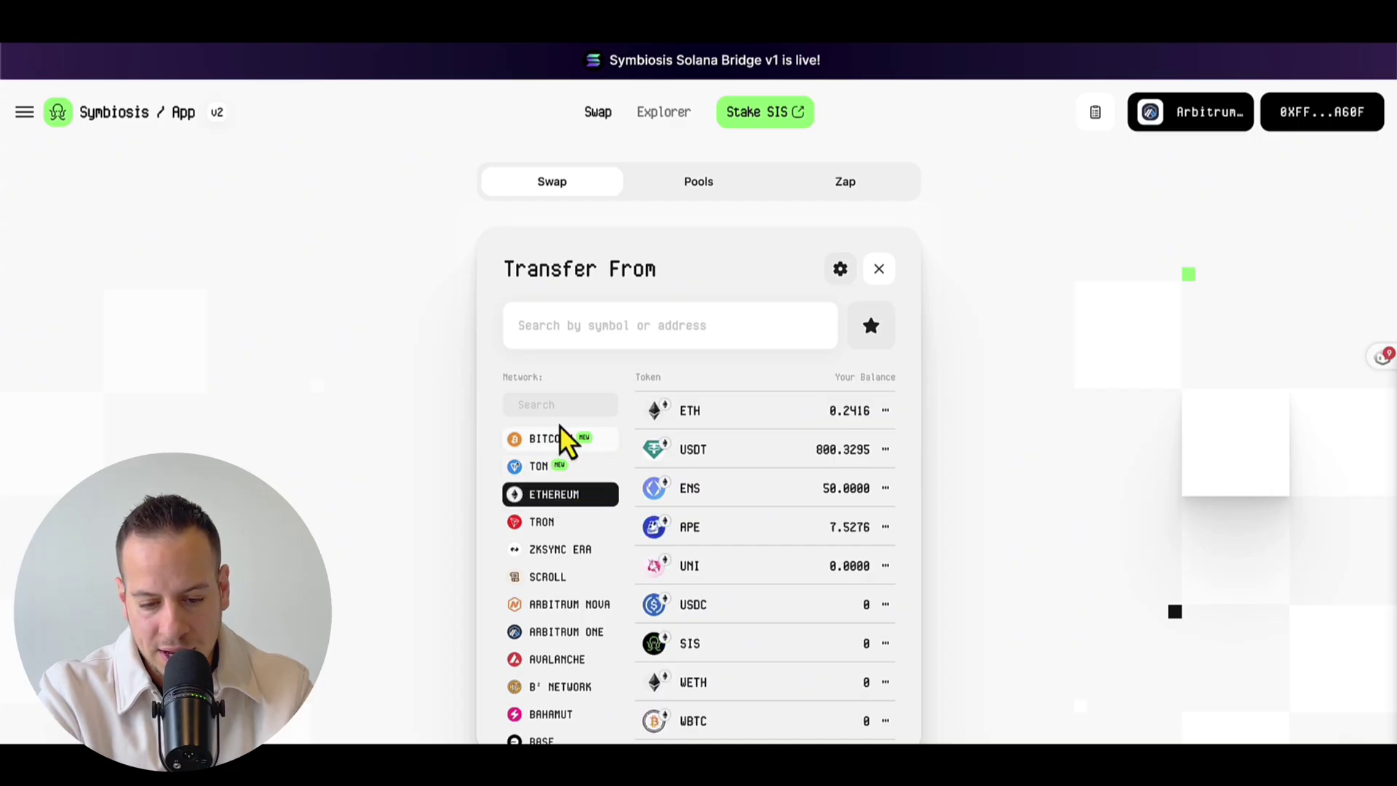
click(692, 410)
click(508, 343)
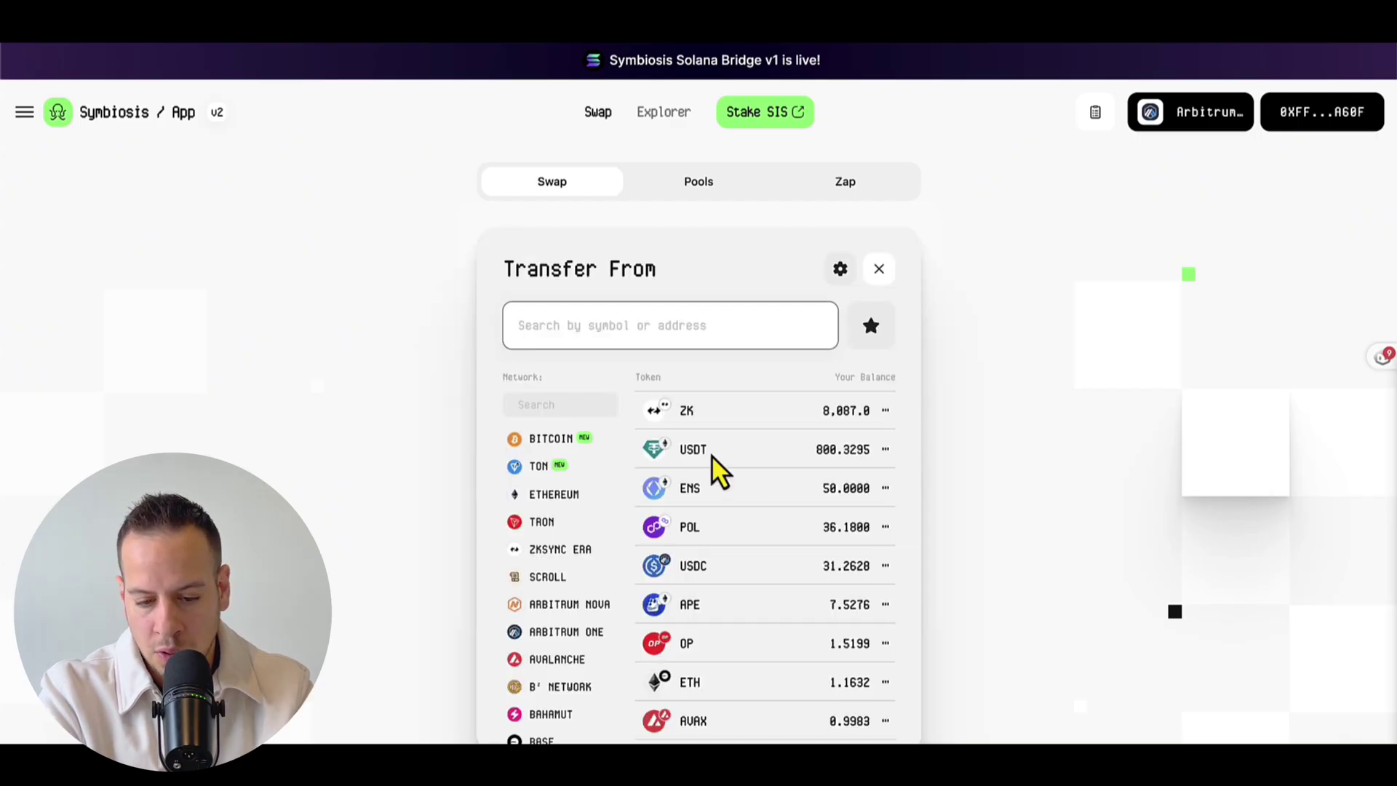
click(731, 565)
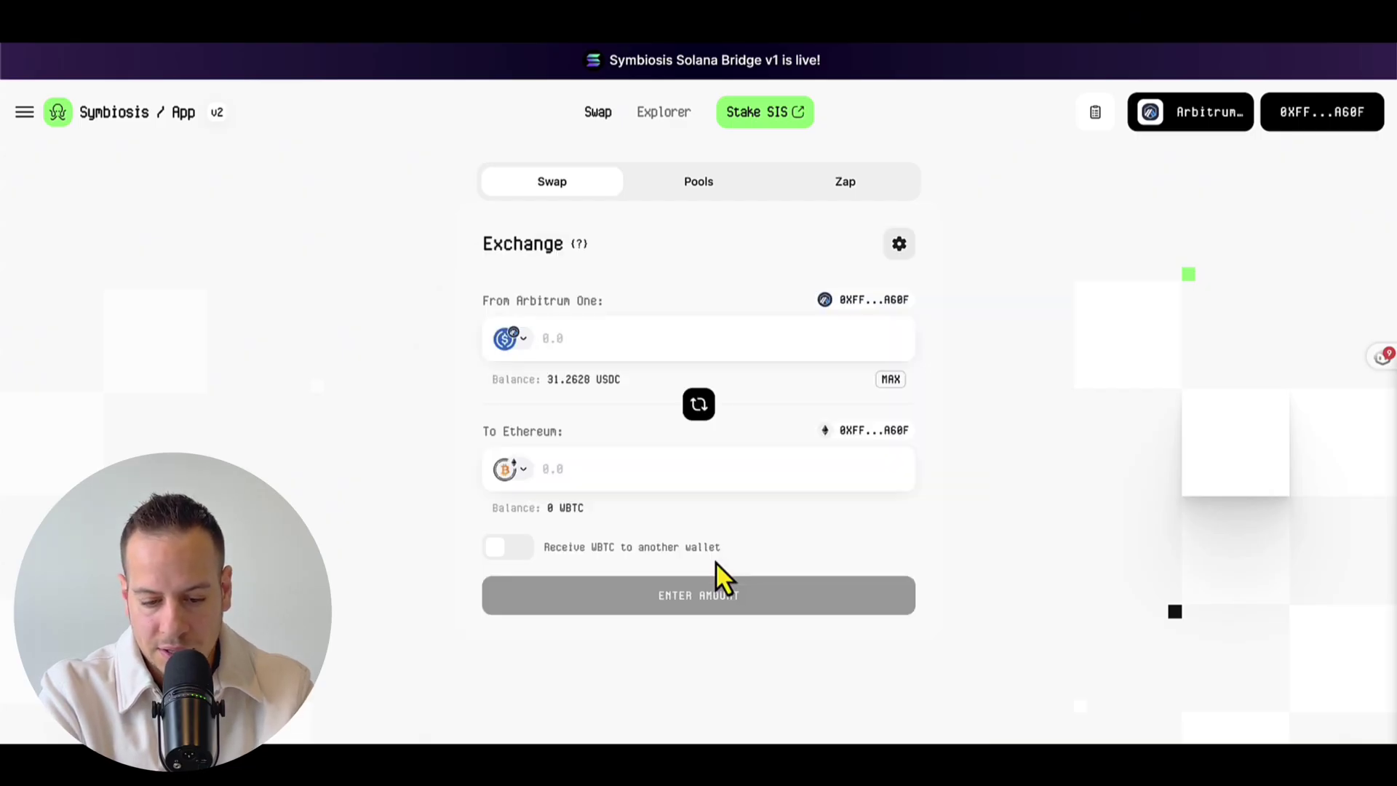
Set USDbC on Base as the destination and enter 1000 USDC, quoting about 999.171018.
click(506, 471)
scroll(543, 673, down, 4)
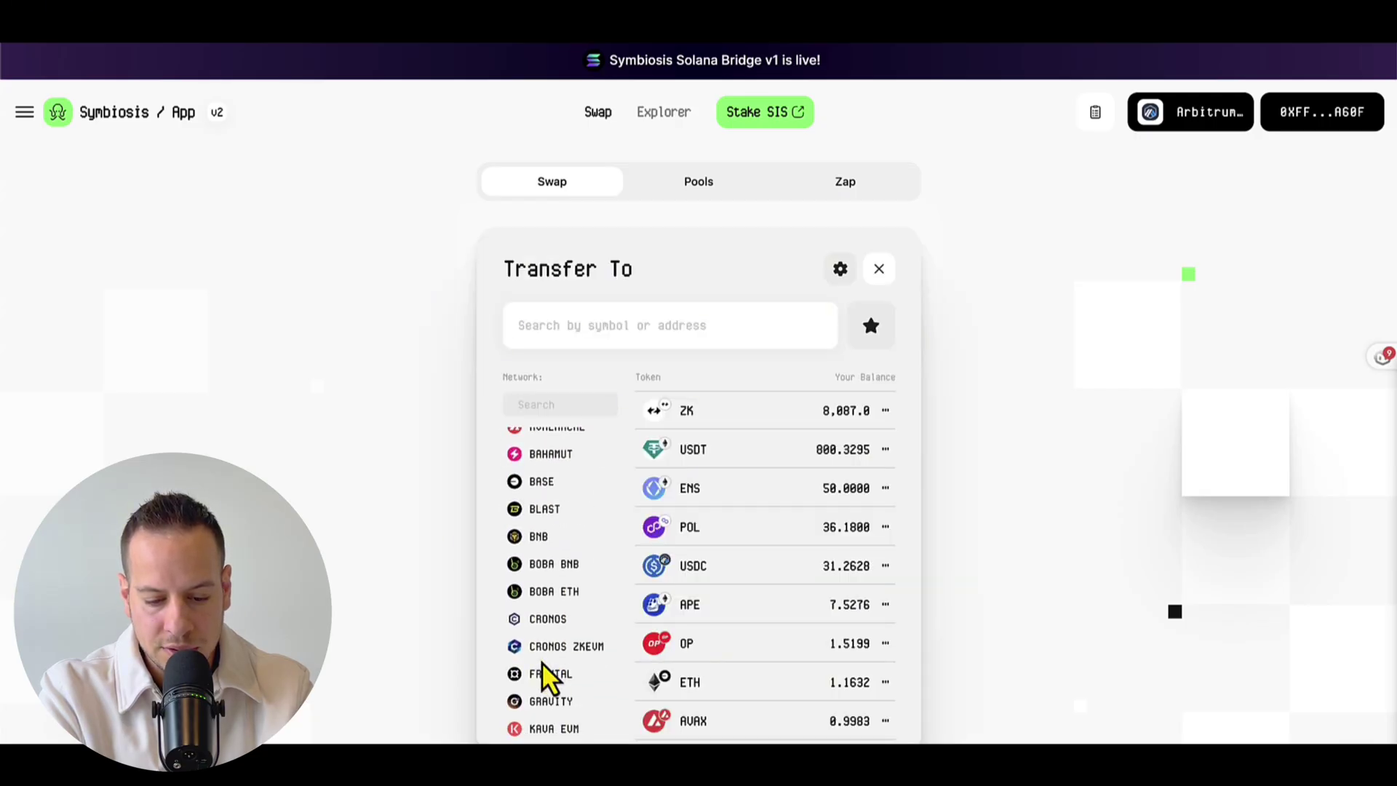
click(542, 484)
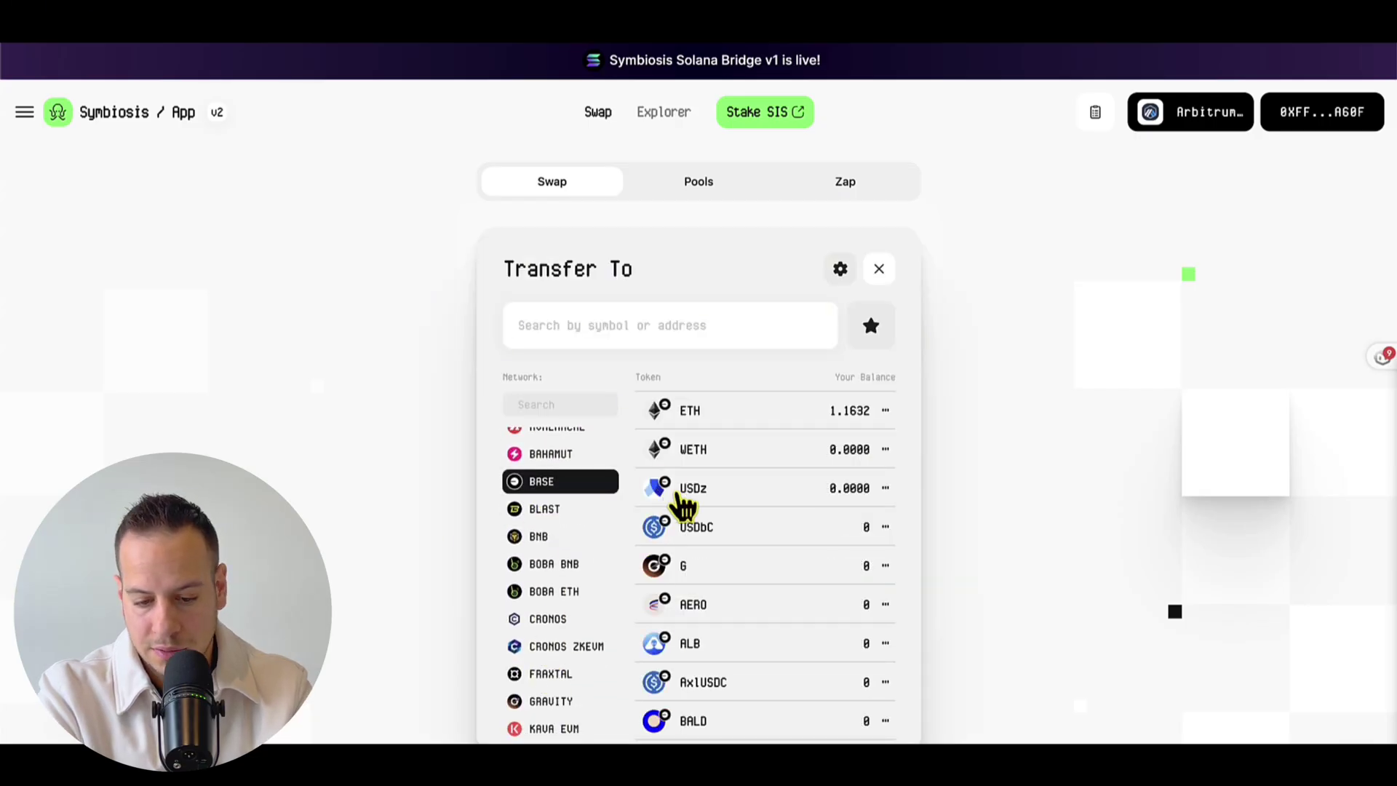
click(693, 533)
click(624, 327)
text(1000)
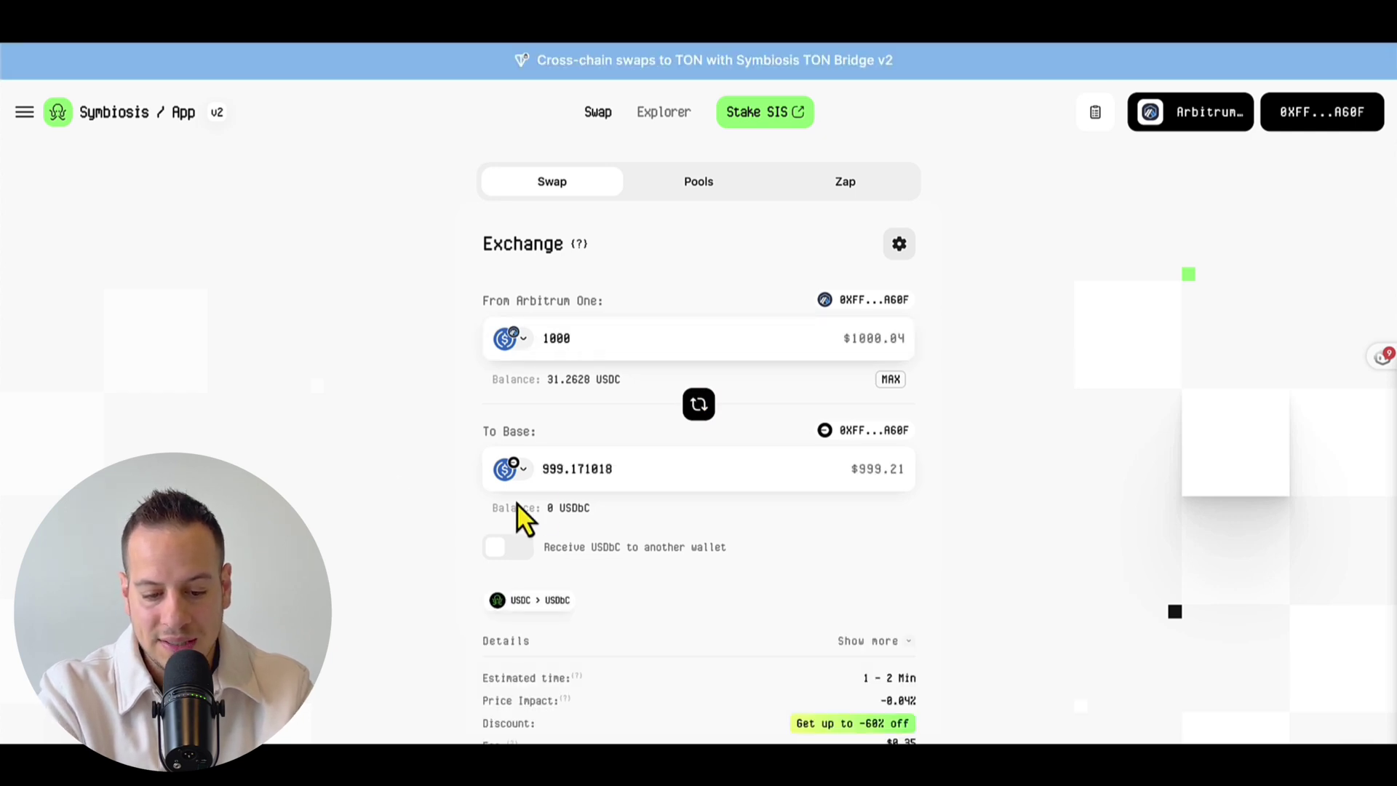
drag(548, 480, 648, 466)
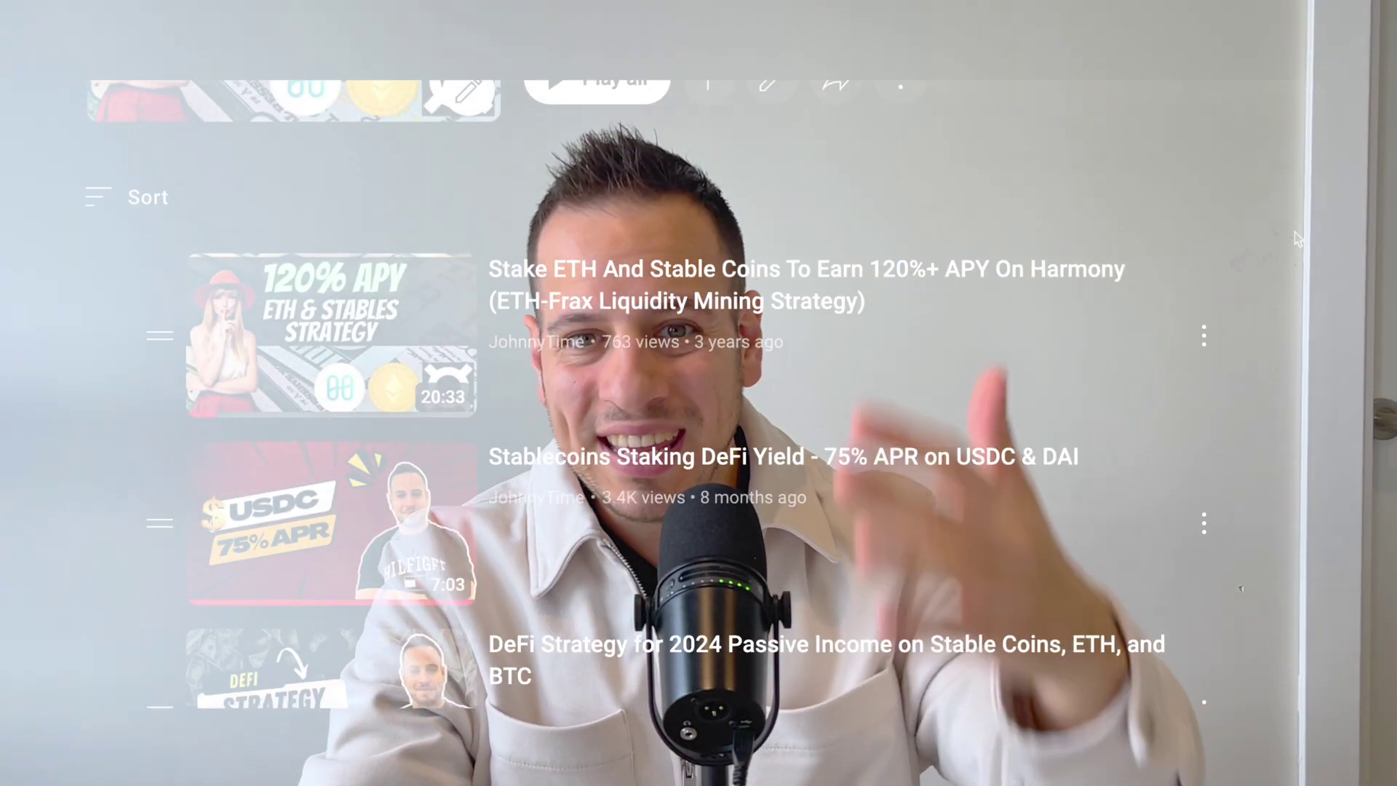
Scroll through the YouTube playlist of DeFi bridge and yield strategy videos.
scroll(1297, 238, down, 5)
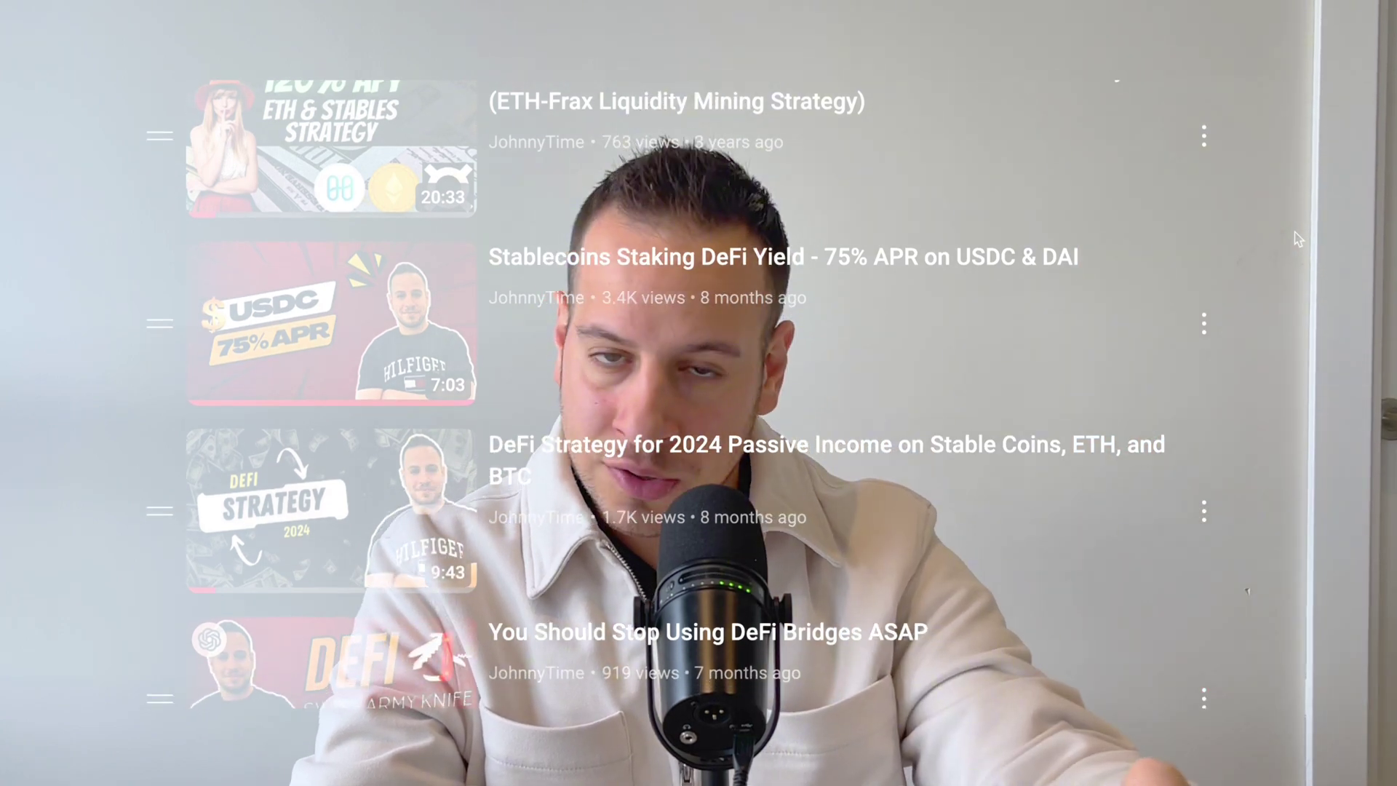